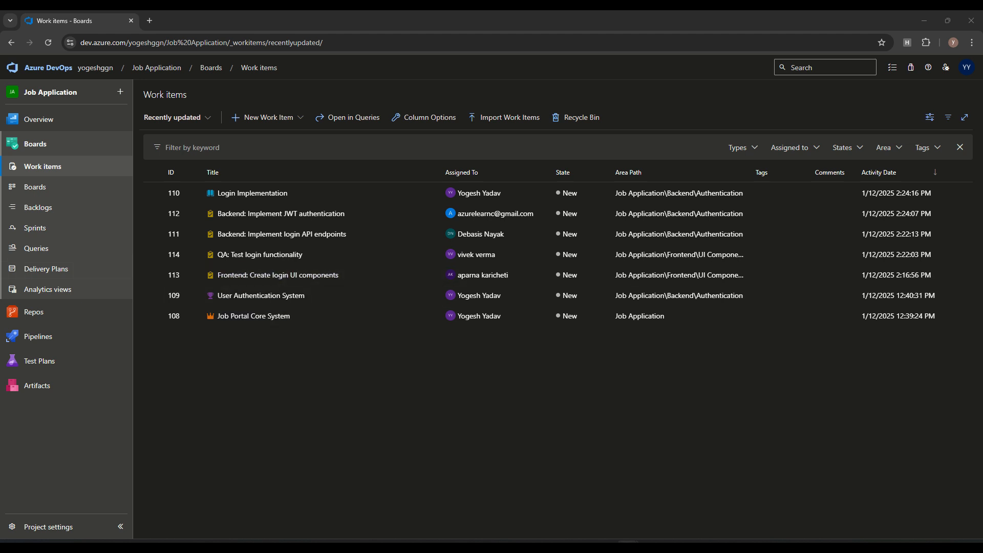
# Create a new user story titled "Signup Implementation".
pyautogui.click(263, 117)
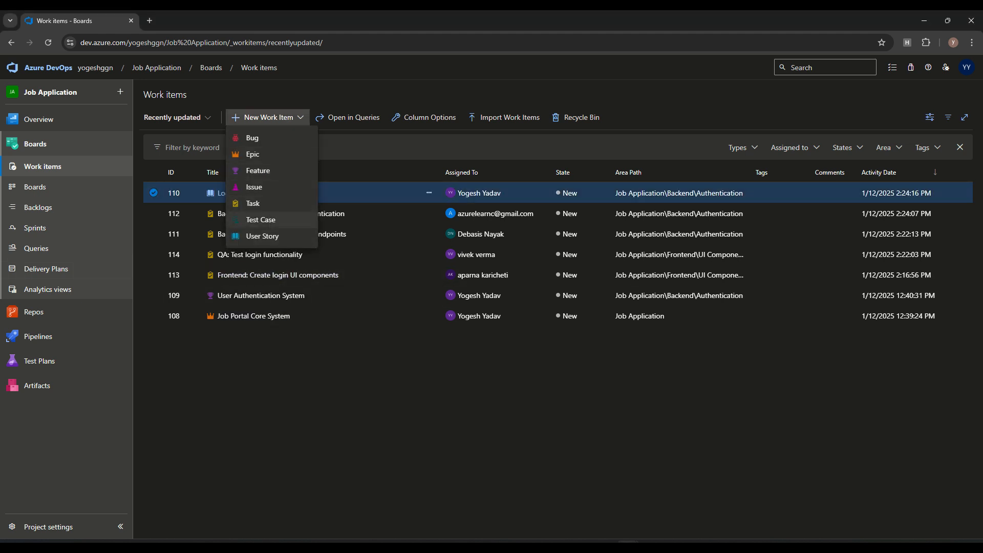
pyautogui.click(262, 236)
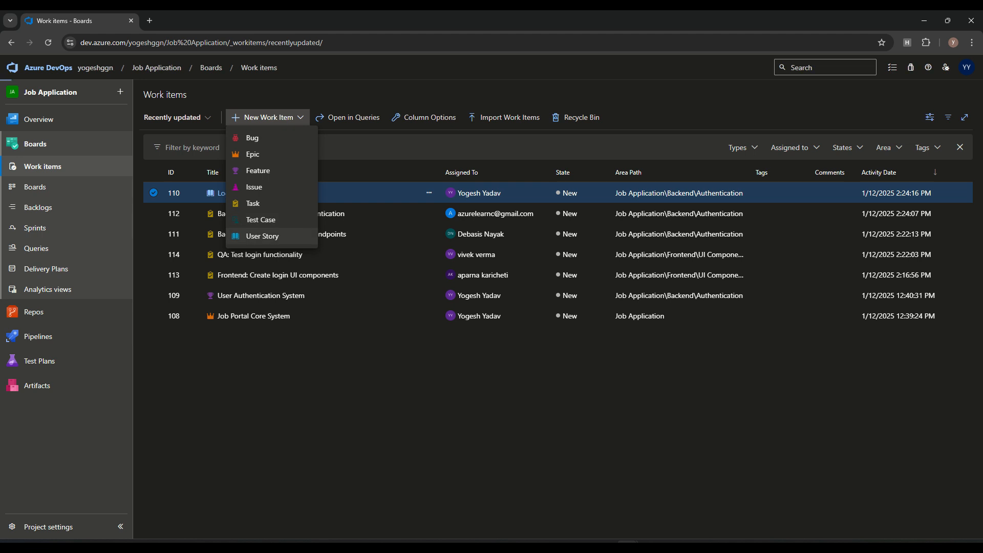
pyautogui.write('Signup Implementation')
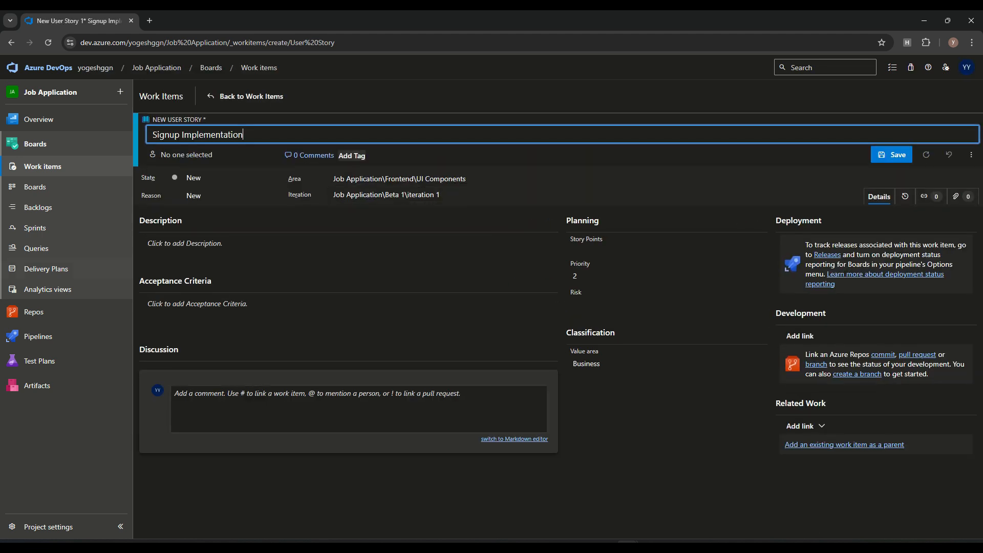
# Set the user story's priority to 1, its risk to 1 - High and its story points to 12.
pyautogui.click(666, 276)
pyautogui.press('Tab')
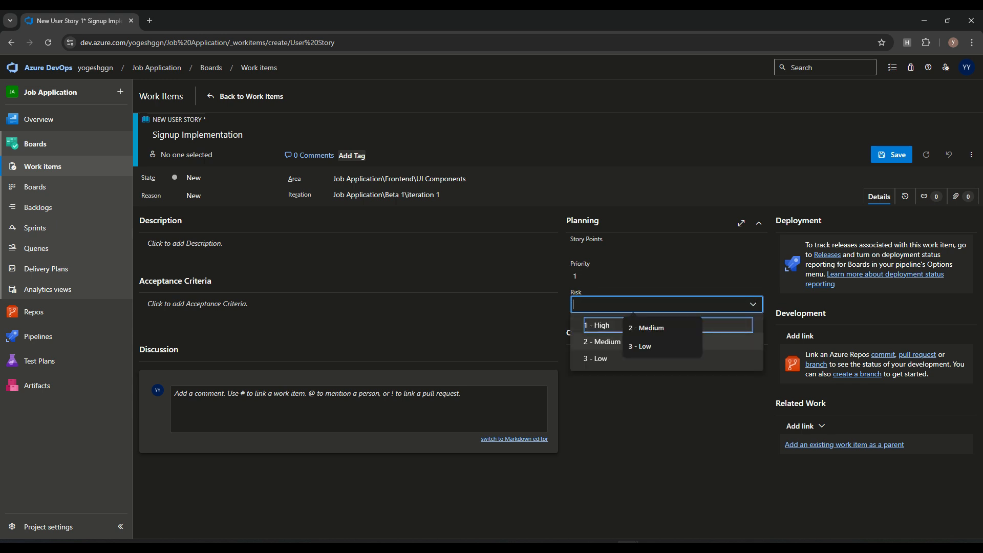
pyautogui.press('Return')
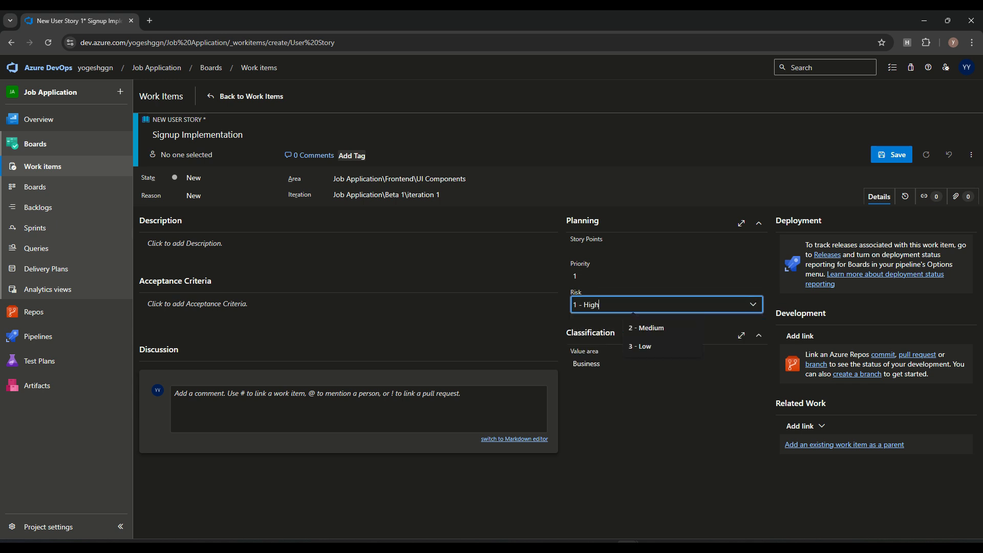
pyautogui.click(666, 249)
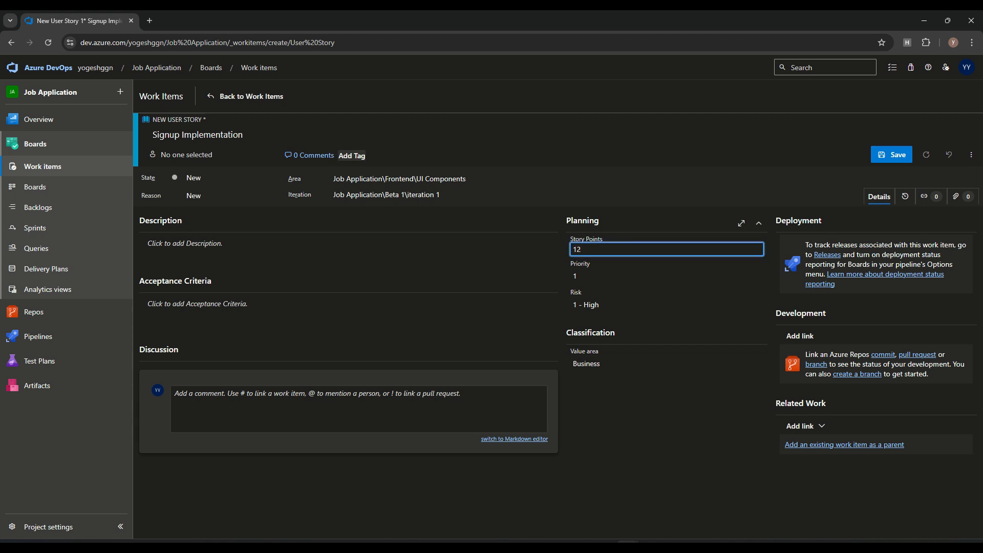
pyautogui.click(667, 321)
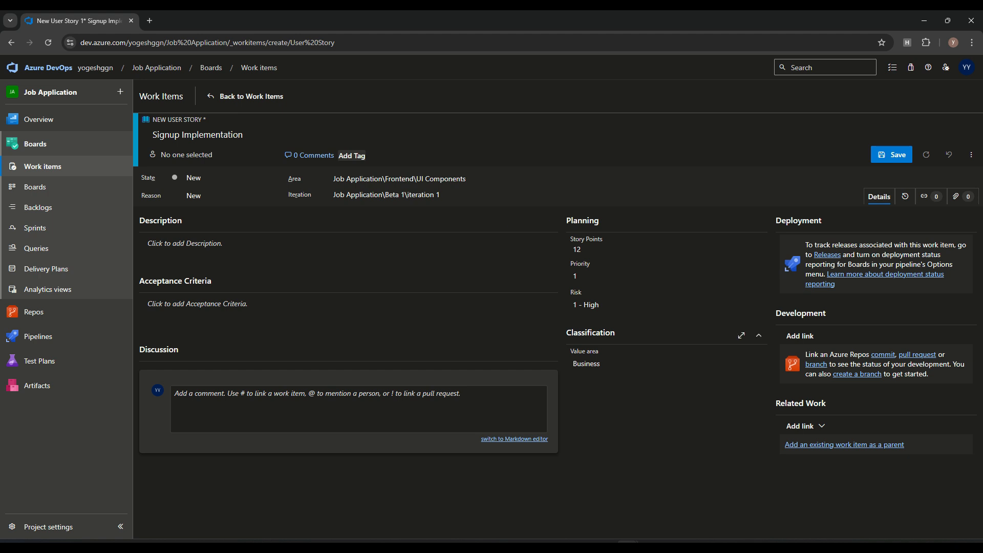
# Assign the Signup Implementation user story to the project owner.
pyautogui.click(348, 307)
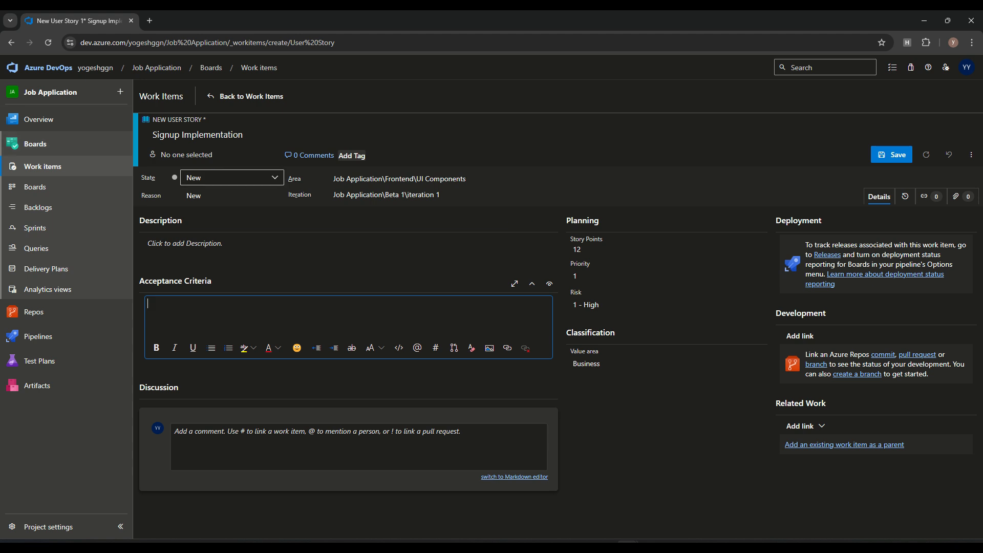
pyautogui.click(205, 154)
pyautogui.scroll(-2, 215, 284)
pyautogui.scroll(2, 215, 203)
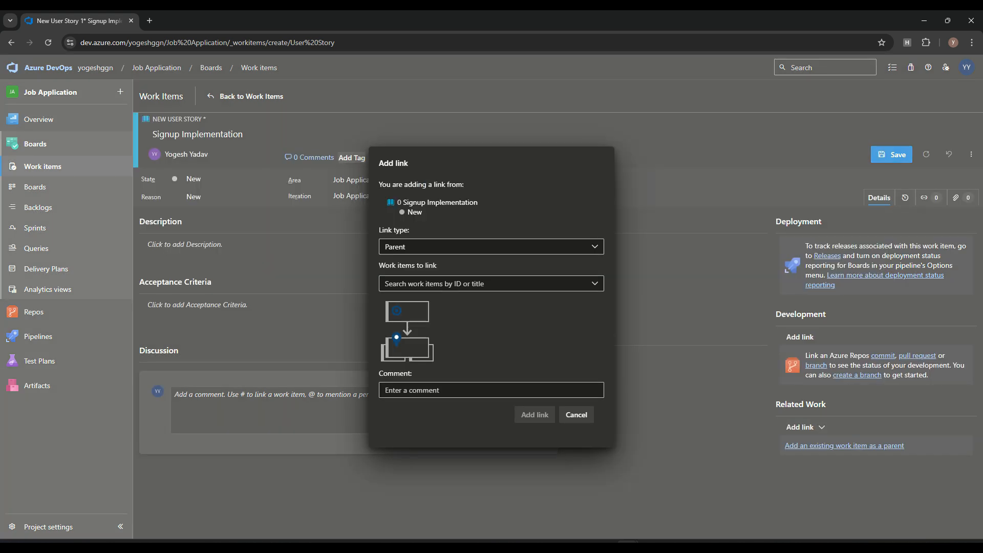
# Link Feature 109 "User Authentication System" as the story's parent and save the work item.
pyautogui.click(486, 283)
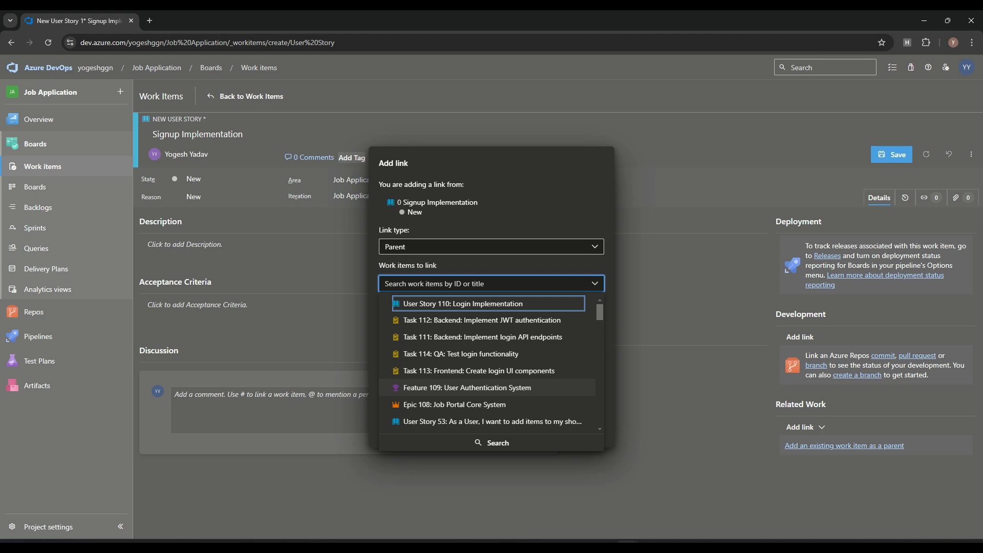
pyautogui.click(467, 387)
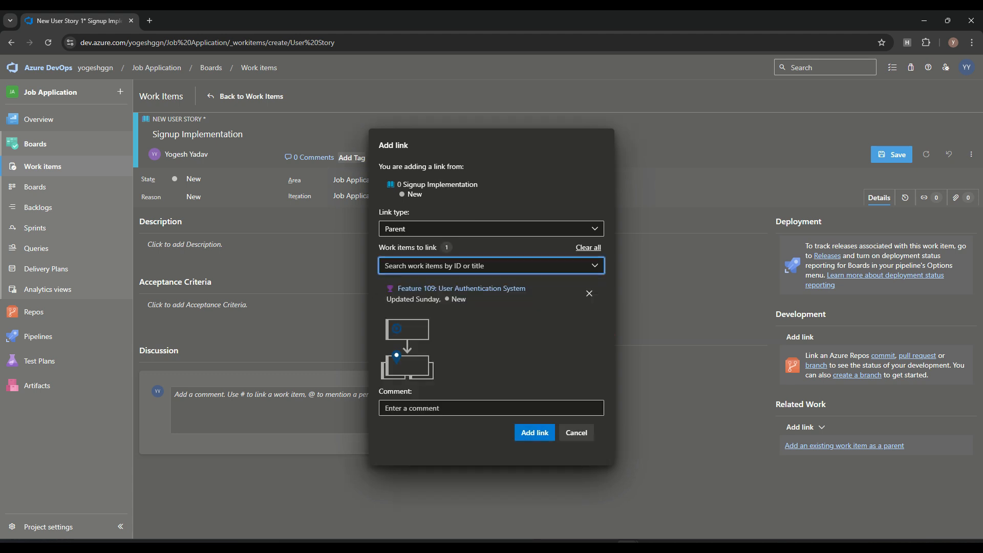
pyautogui.click(534, 433)
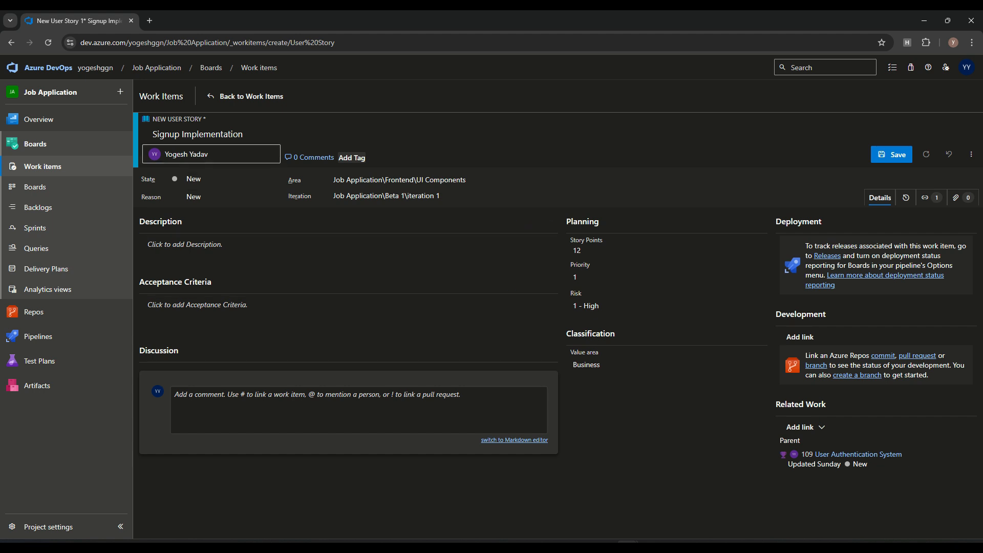
pyautogui.hotkey('ctrl', 's')
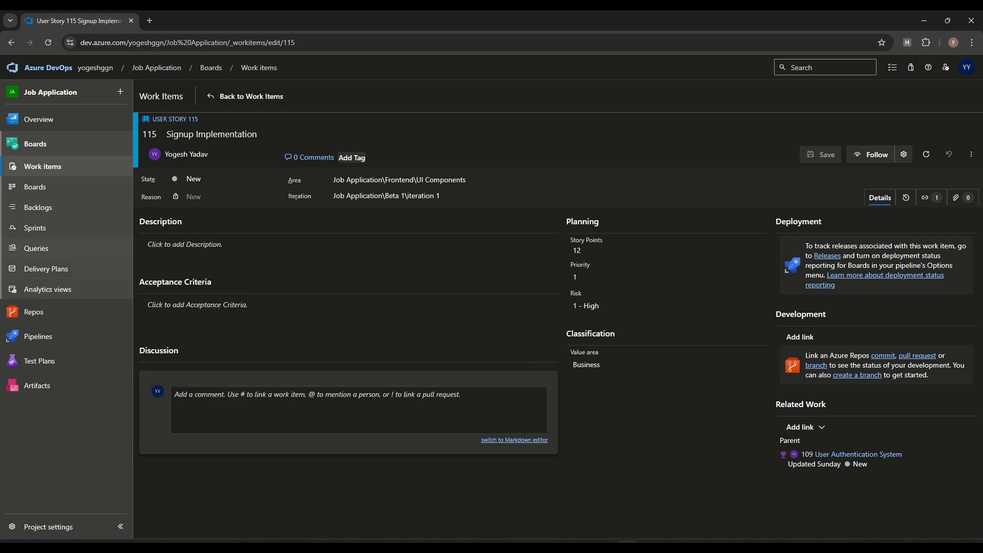
# Reopen Signup Implementation from the work items list, change its area to Job Application\Backend\Authentication and save it.
pyautogui.click(43, 167)
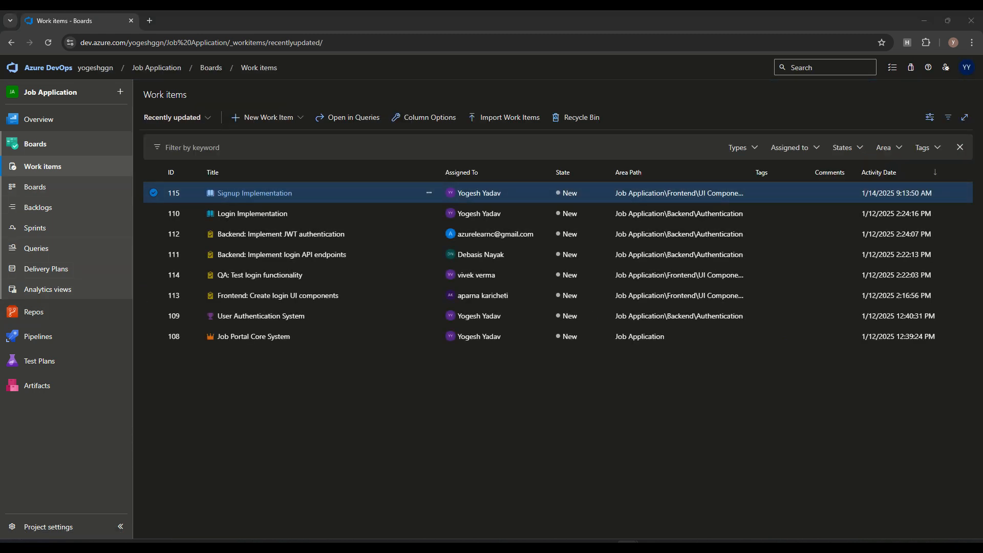
pyautogui.click(268, 117)
pyautogui.click(307, 389)
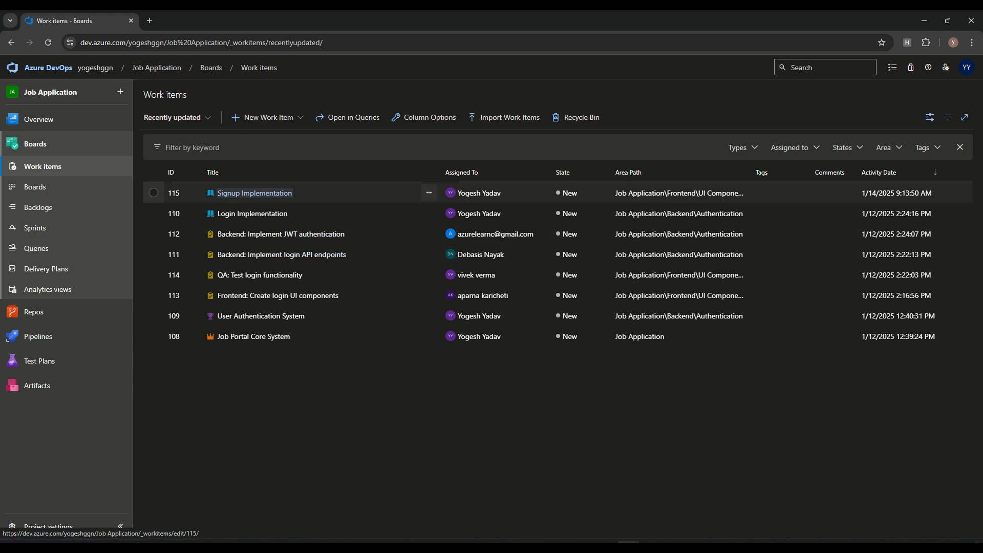
pyautogui.click(254, 193)
pyautogui.click(460, 180)
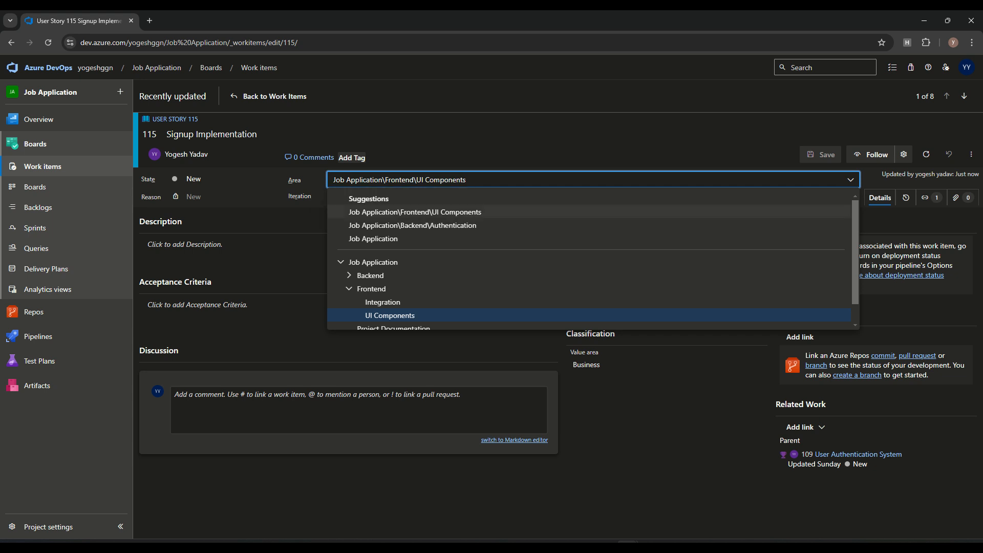
pyautogui.click(413, 225)
pyautogui.hotkey('ctrl', 's')
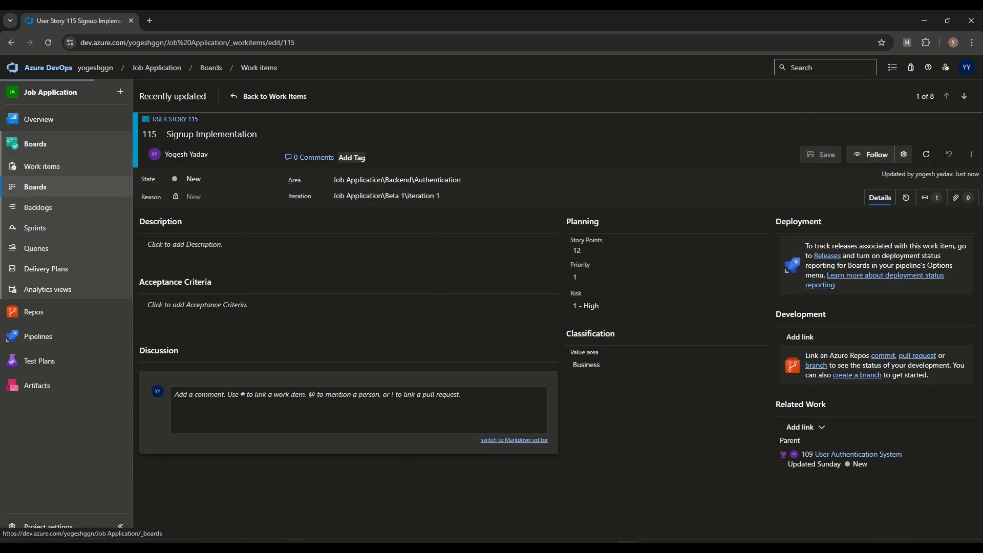
# Open the Backend Team's board at the Stories level.
pyautogui.click(35, 186)
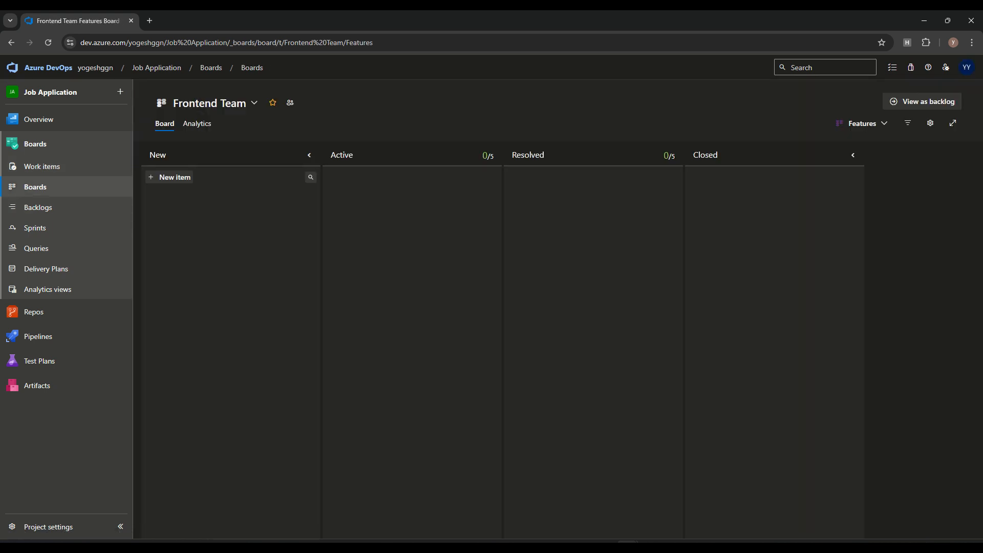
pyautogui.click(210, 103)
pyautogui.click(196, 147)
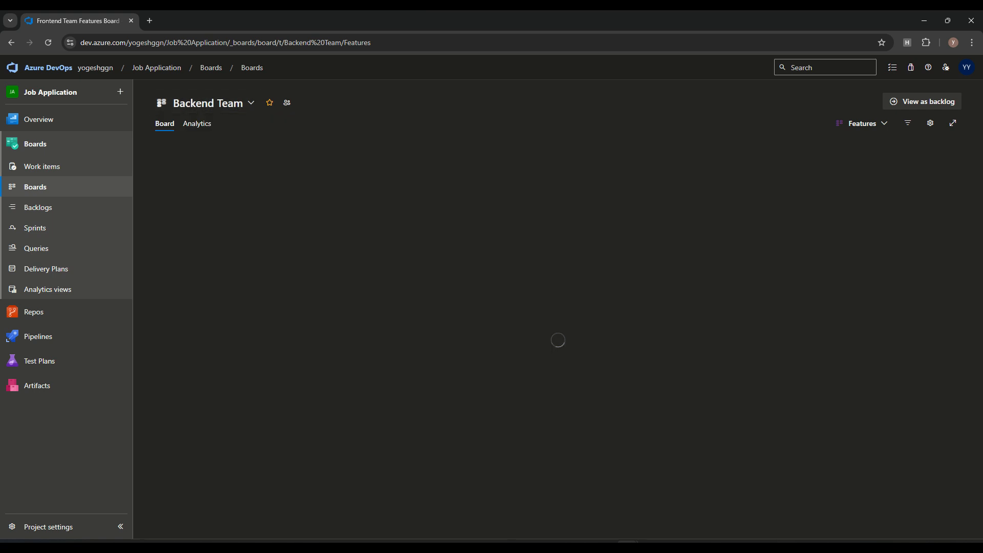
pyautogui.click(862, 123)
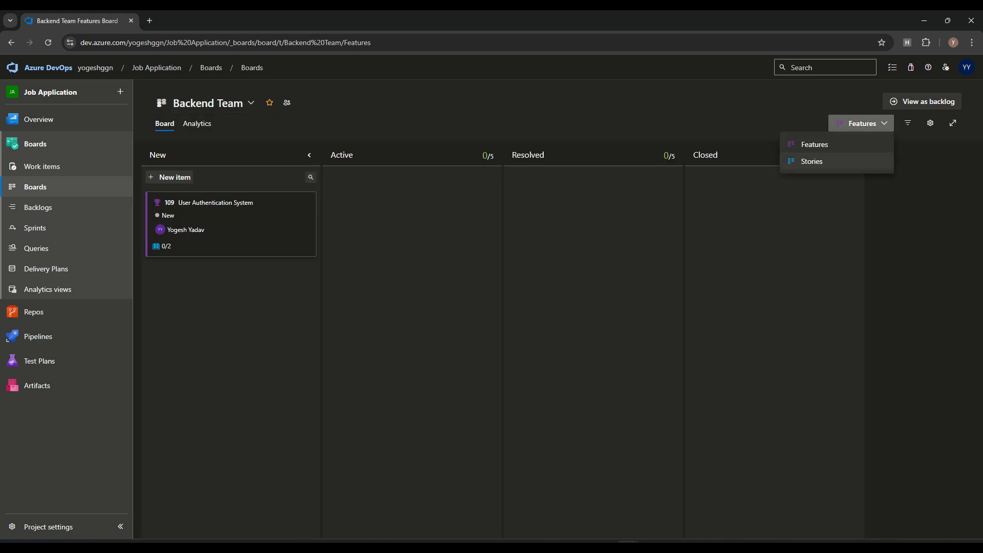
pyautogui.click(801, 160)
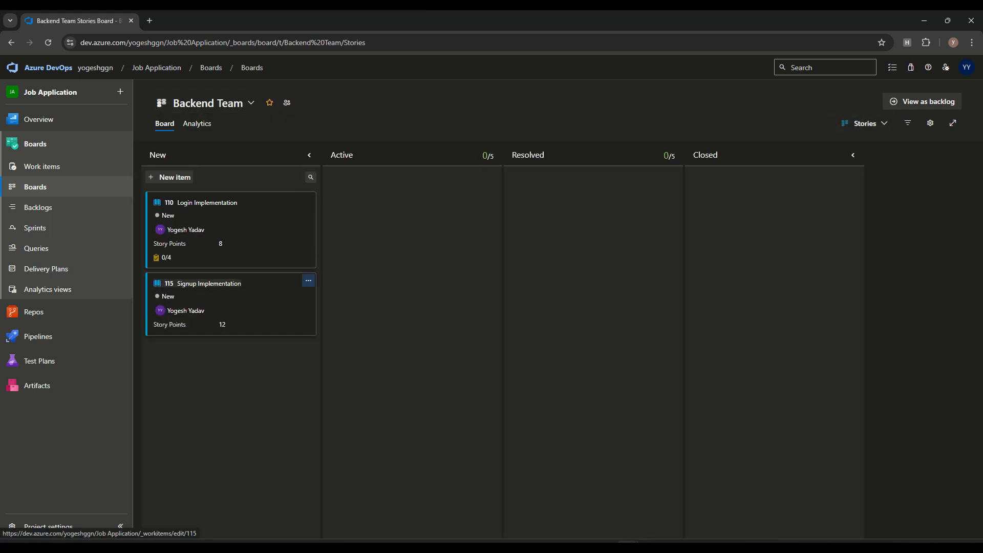
# Add a task titled "Backend: Implement user registration API" to the Signup Implementation story.
pyautogui.moveTo(39, 336)
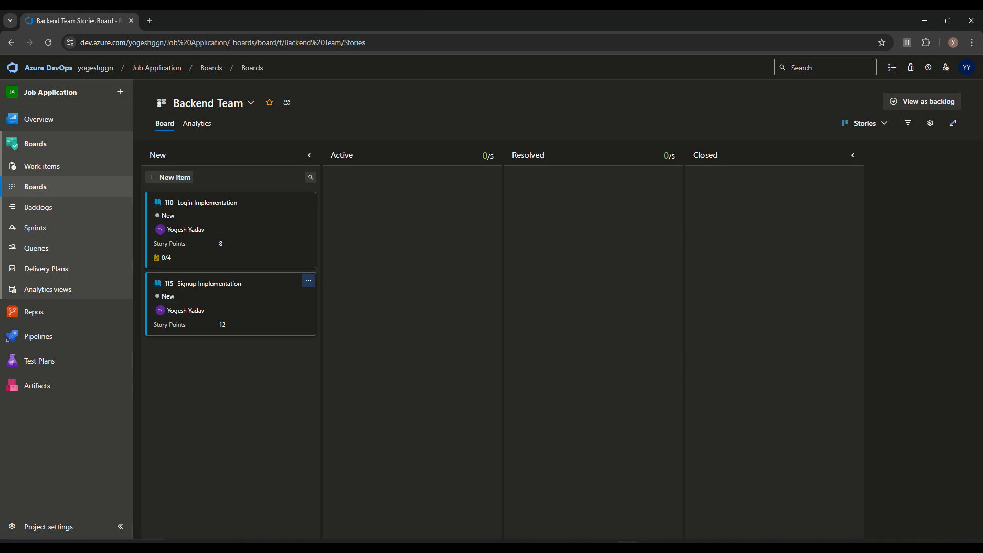
pyautogui.click(309, 281)
pyautogui.click(224, 392)
pyautogui.write('Backend: Implement user registration API')
pyautogui.press('Return')
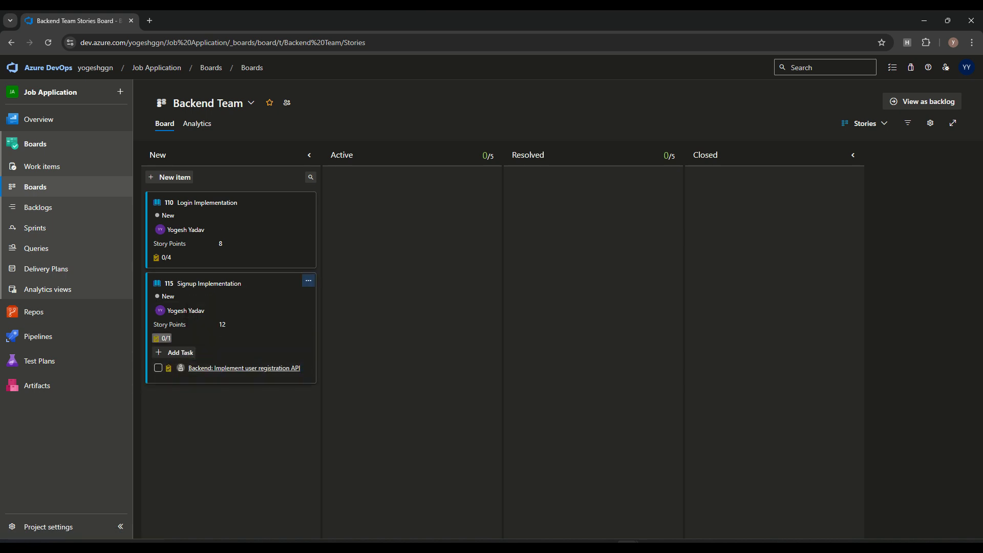
# Open the user registration API task and assign it to a team member.
pyautogui.click(244, 368)
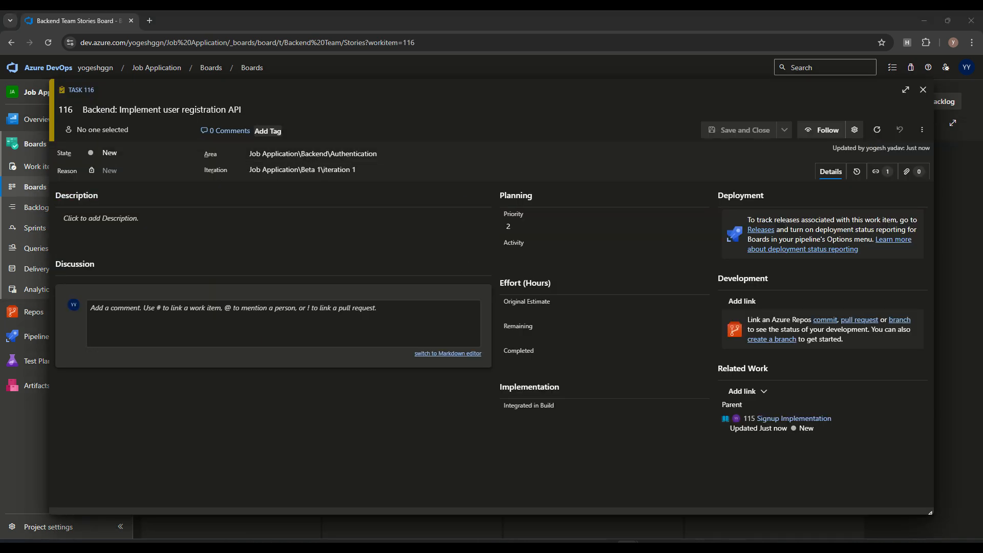
pyautogui.click(113, 130)
pyautogui.write('deep')
pyautogui.press('Return')
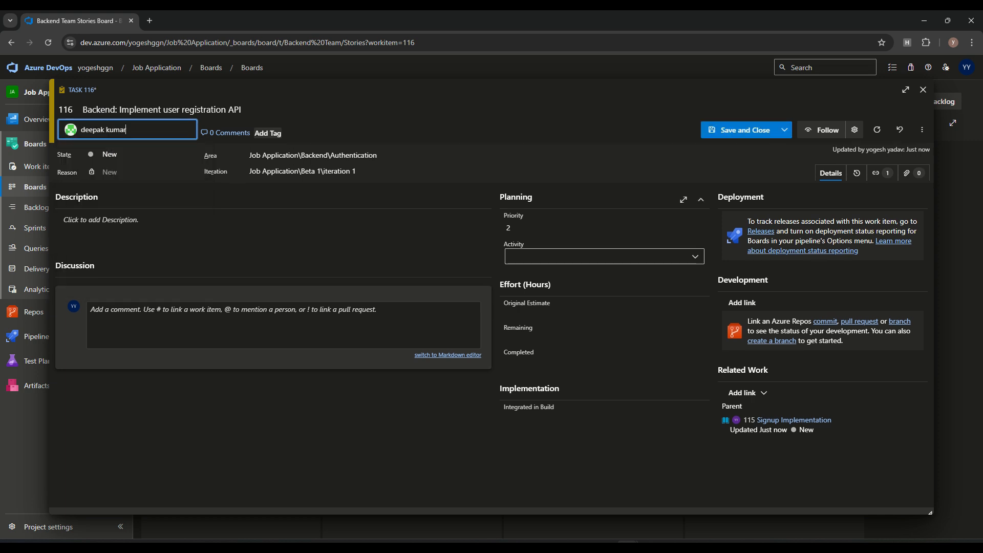
# Set the task's activity to Development and its original estimate to 32 hours, then save and close it.
pyautogui.click(599, 257)
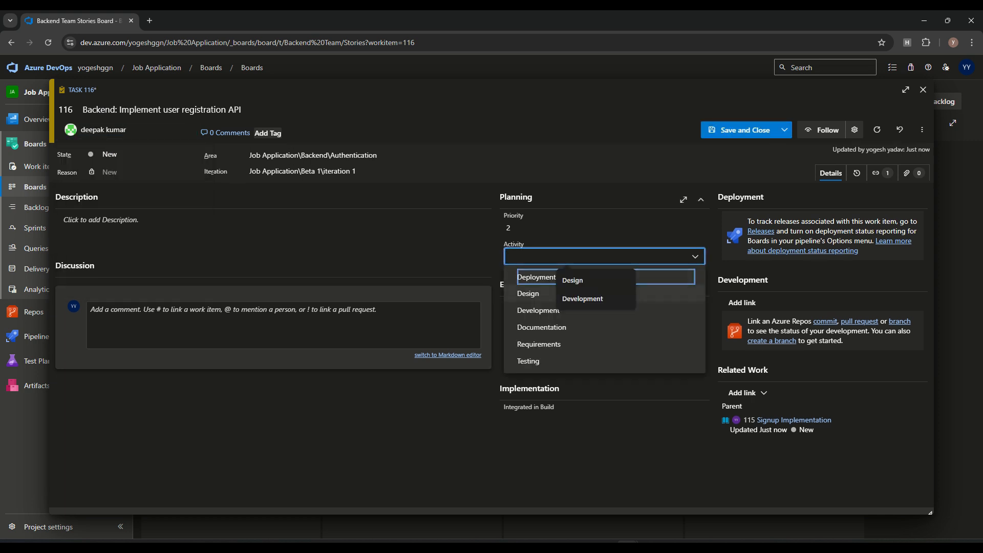
pyautogui.click(537, 310)
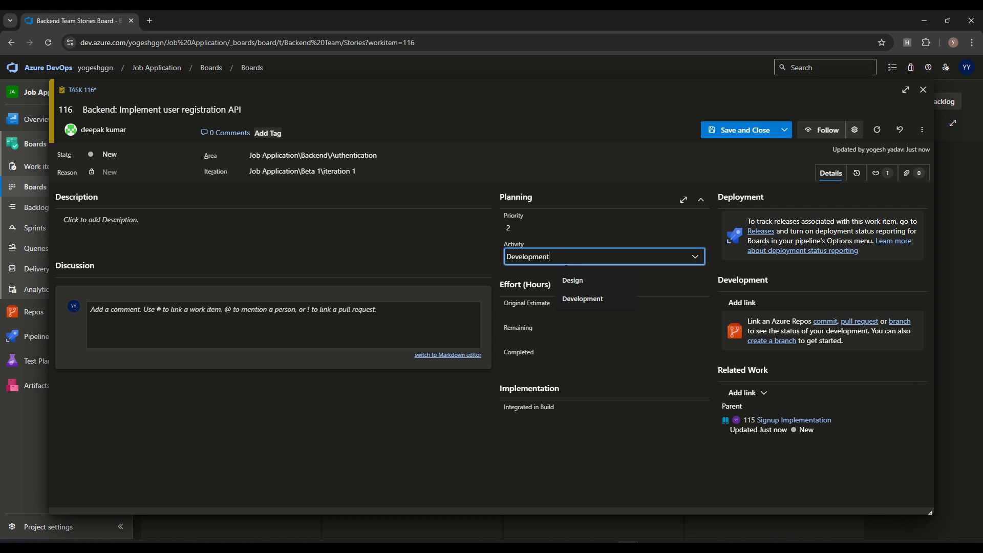
pyautogui.click(589, 313)
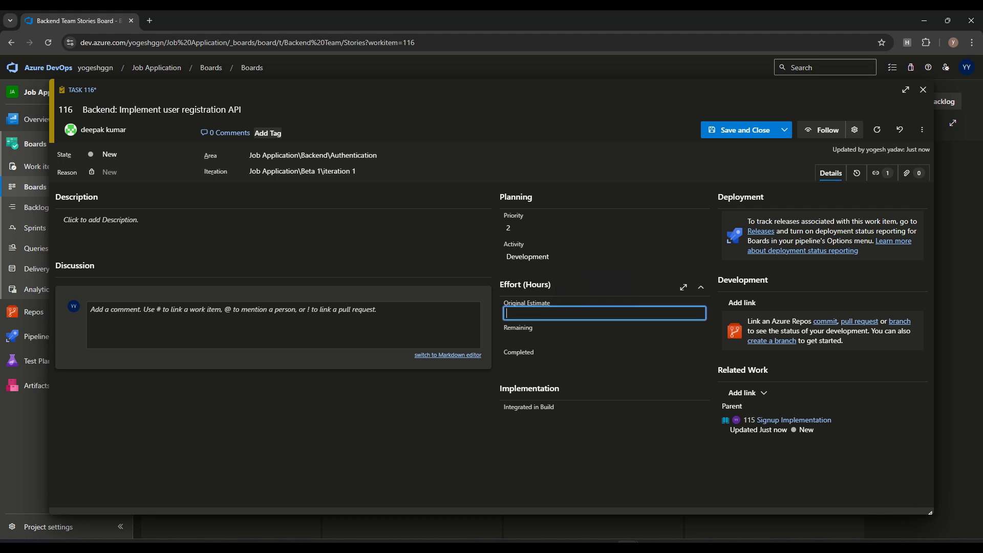
pyautogui.click(619, 272)
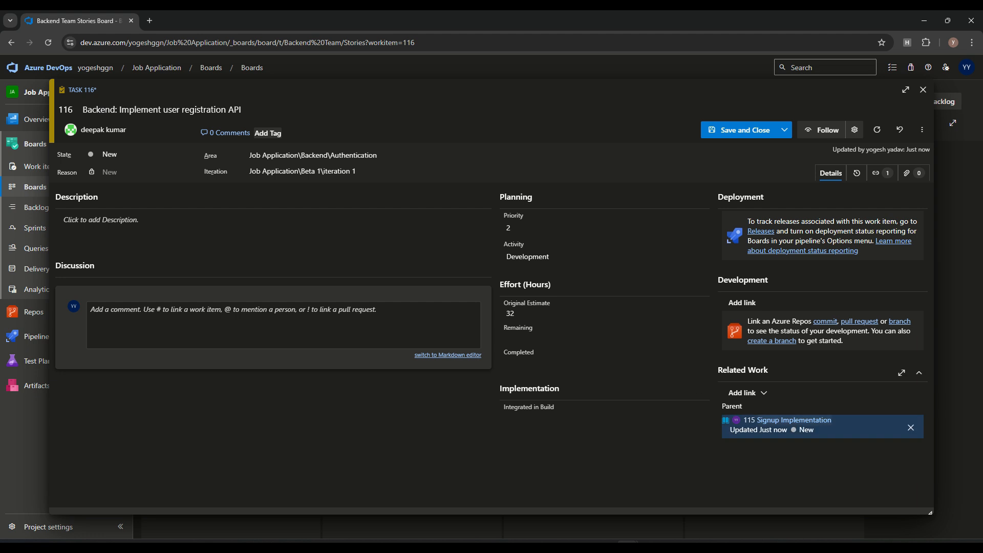
pyautogui.click(739, 130)
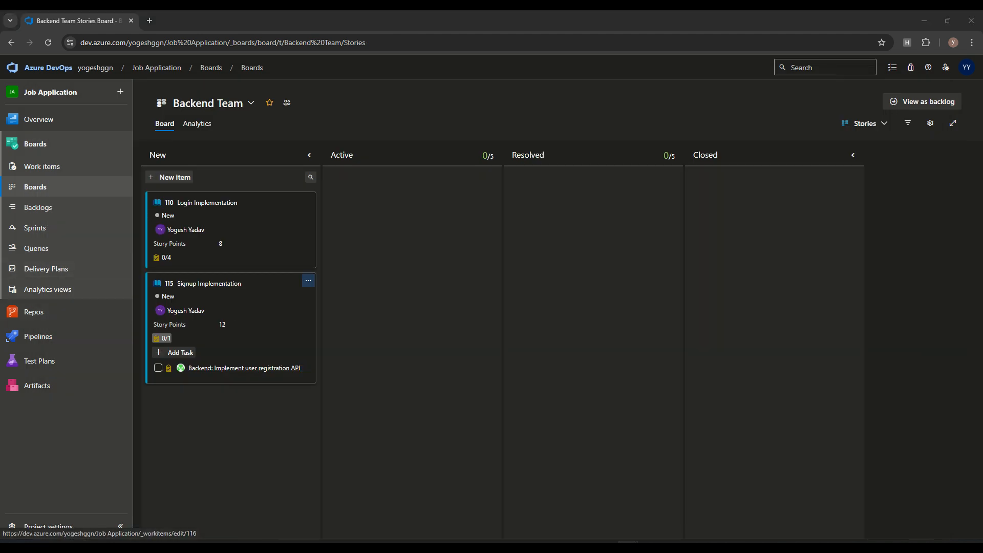
# Add a second task titled "Backend: Database schema for users" to the Signup Implementation story.
pyautogui.click(176, 352)
pyautogui.write('Database schema for users')
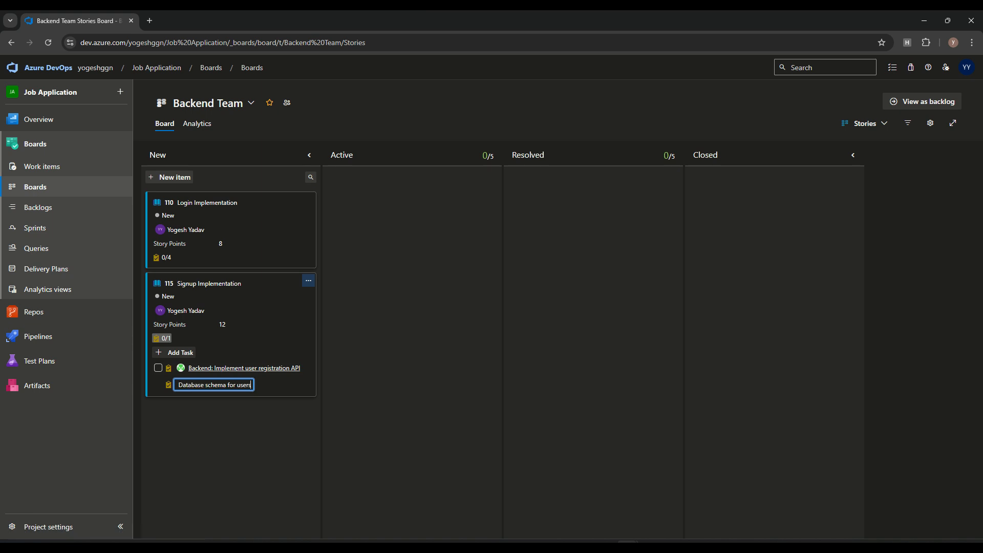
pyautogui.press('Return')
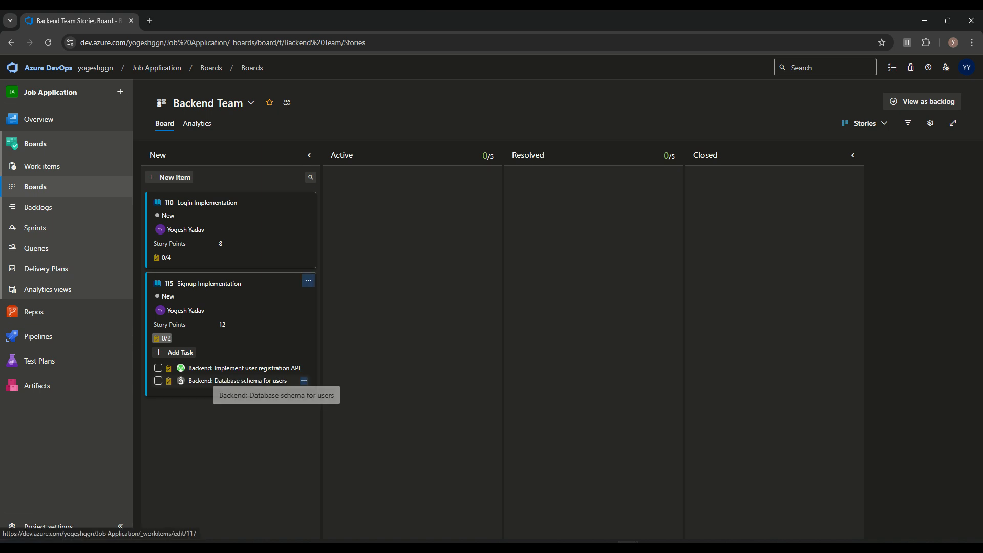
# Assign the database schema task to a team member, set its original estimate to 16 hours, and save and close it.
pyautogui.click(237, 381)
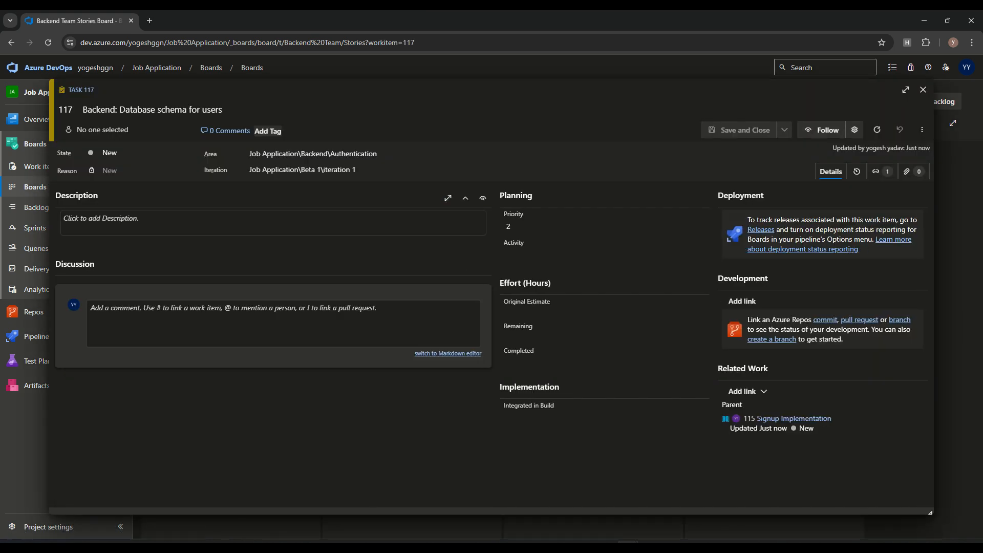
pyautogui.click(127, 129)
pyautogui.click(119, 260)
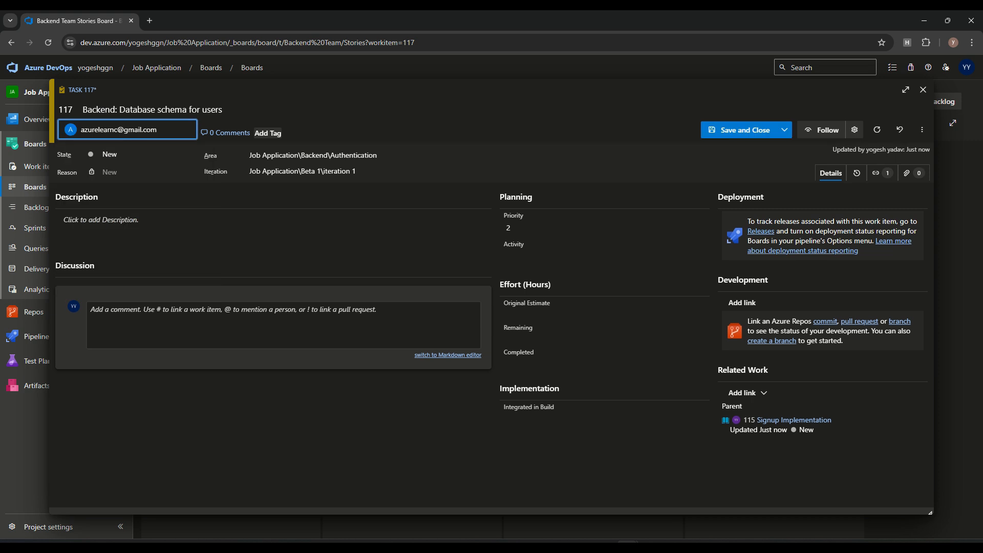
pyautogui.hotkey('alt', 'Tab')
pyautogui.click(552, 313)
pyautogui.write('16')
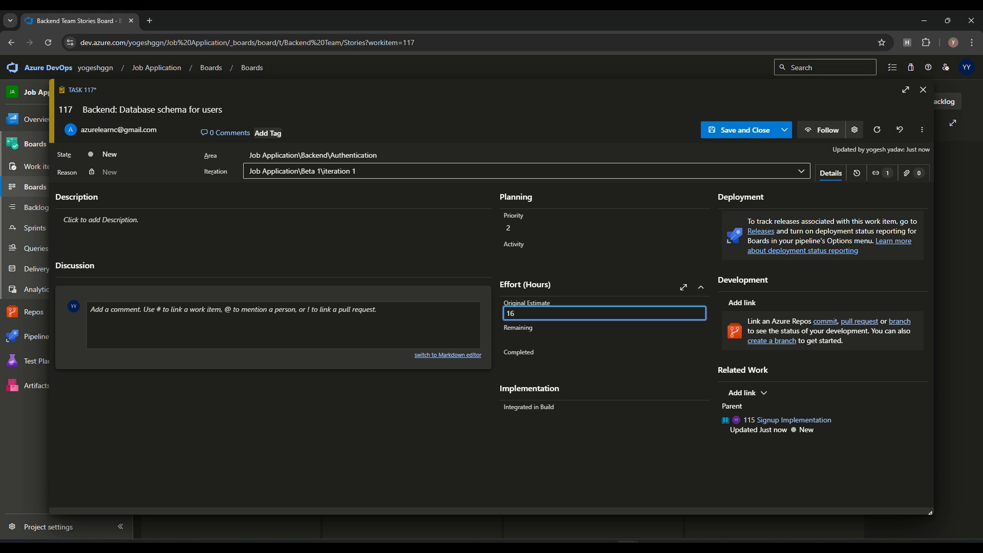
pyautogui.hotkey('ctrl', 'Return')
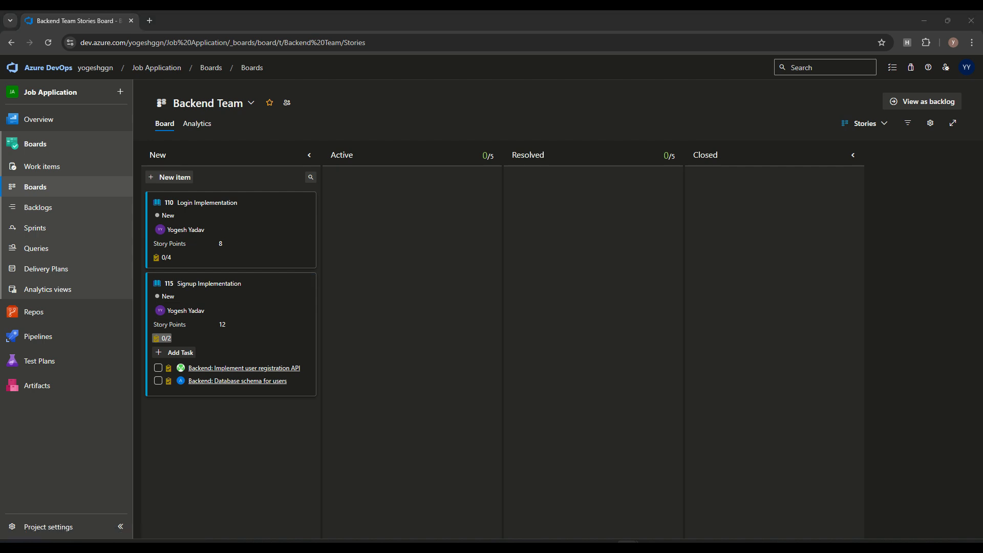
# Add a third task titled "Frontend: Create signup form" to the Signup Implementation story.
pyautogui.click(174, 352)
pyautogui.write('Frontend: Create signup form')
pyautogui.press('Return')
# Open the signup form task and change its area to Job Application\Frontend\UI Components.
pyautogui.click(227, 393)
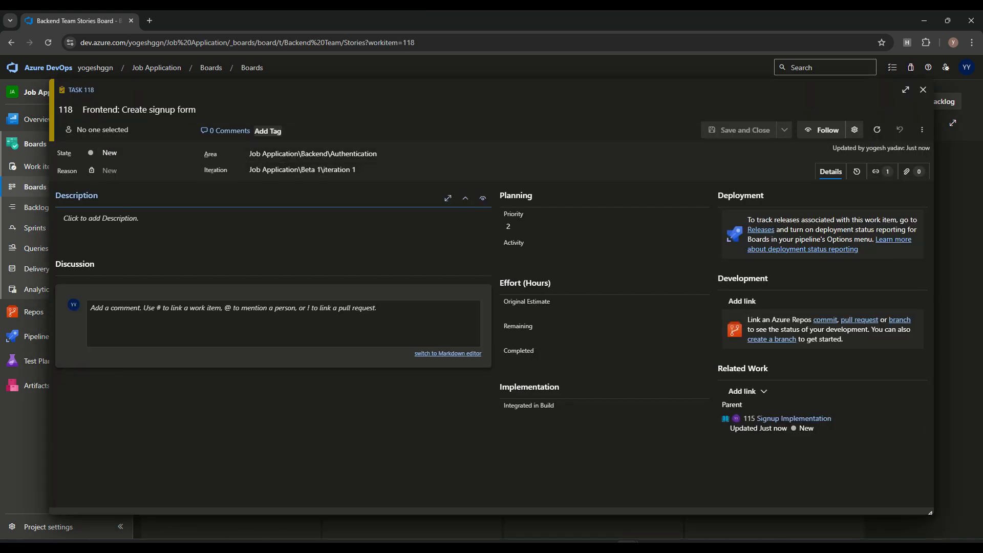
pyautogui.click(378, 154)
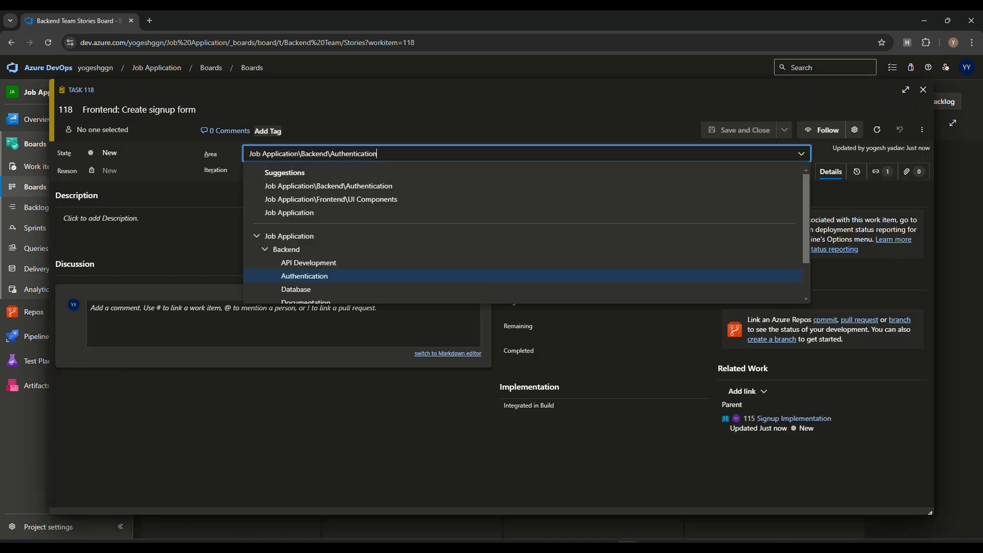
pyautogui.moveTo(298, 153); pyautogui.dragTo(377, 154)
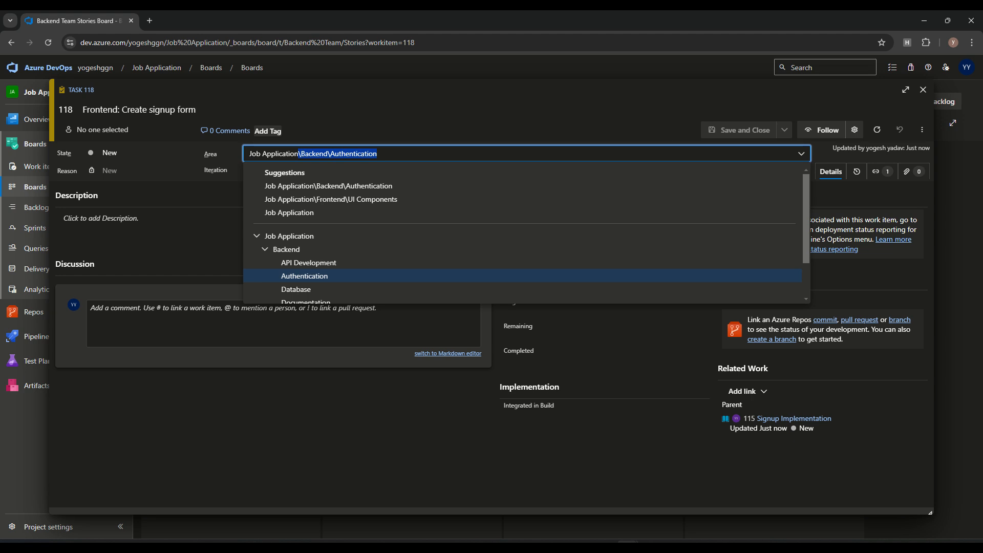
pyautogui.click(330, 199)
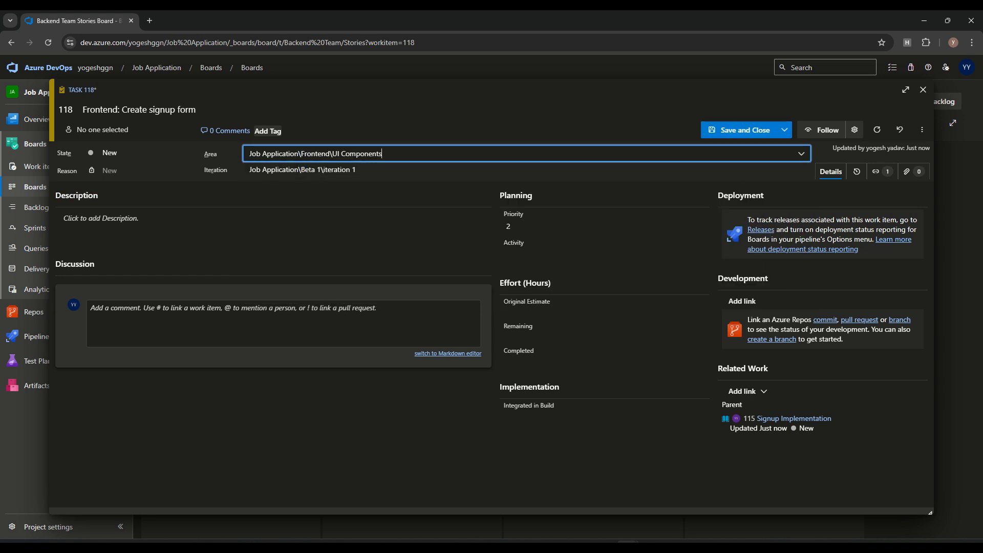
# Assign the signup form task to a team member, set its original estimate to 32 hours, and save and close it.
pyautogui.click(97, 130)
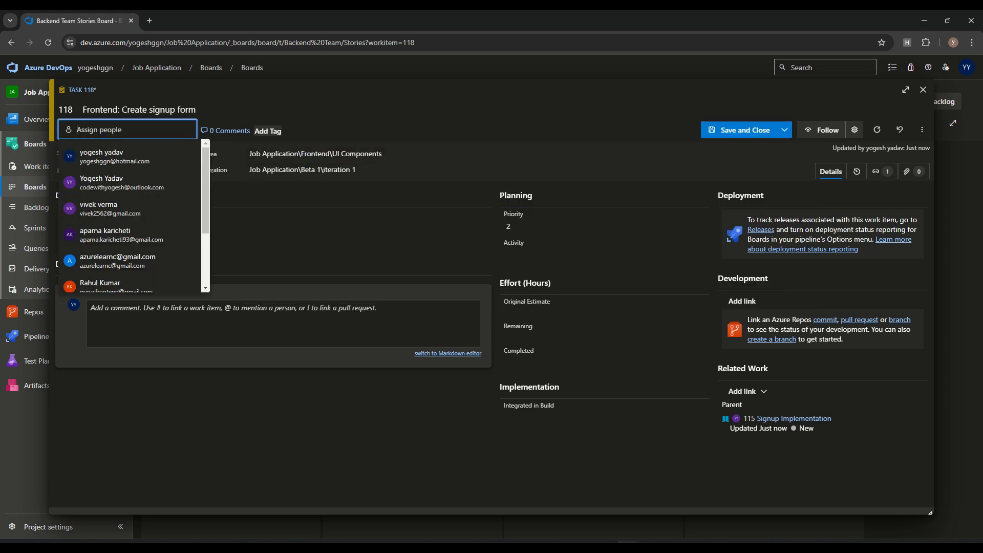
pyautogui.press('Up')
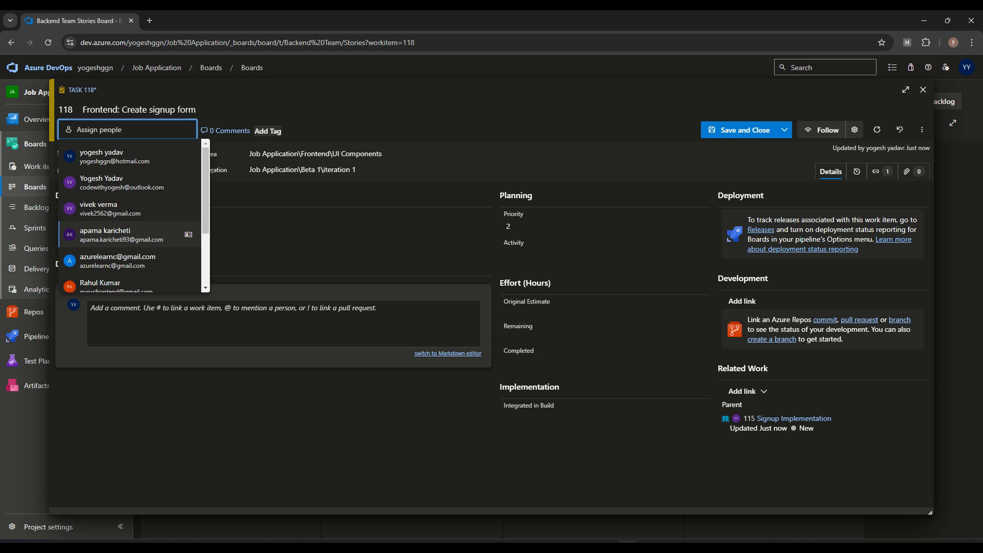
pyautogui.press('Escape')
pyautogui.click(128, 129)
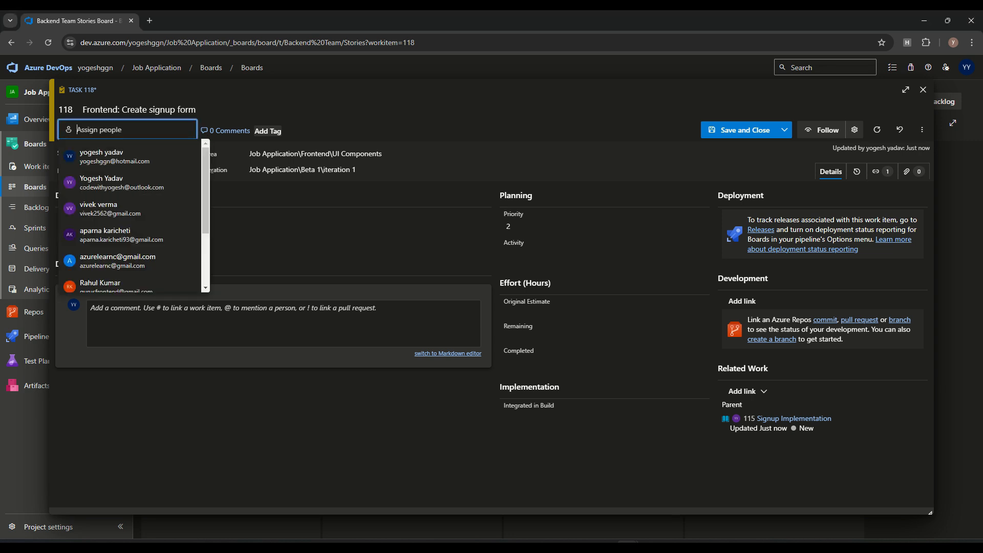
pyautogui.write('vi')
pyautogui.press('Return')
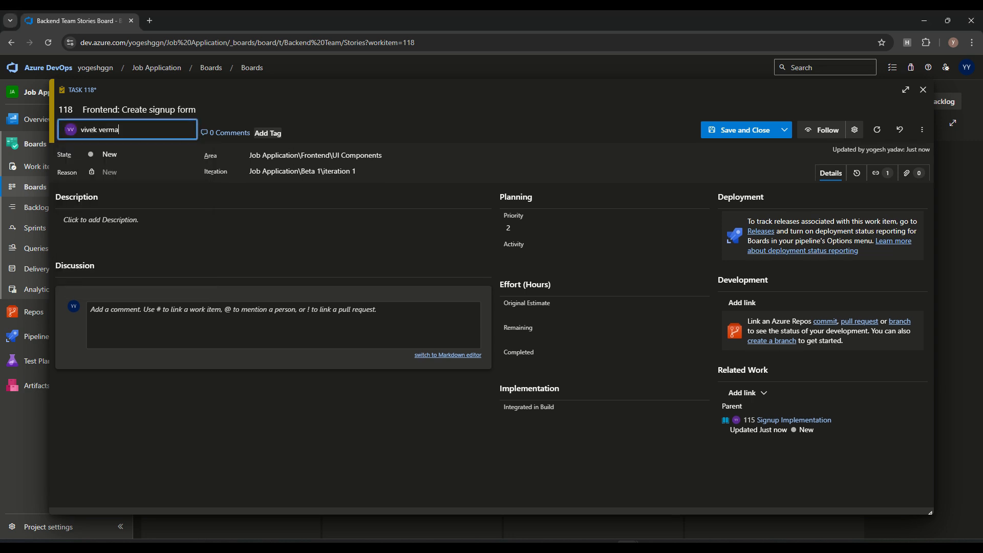
pyautogui.click(604, 313)
pyautogui.write('32')
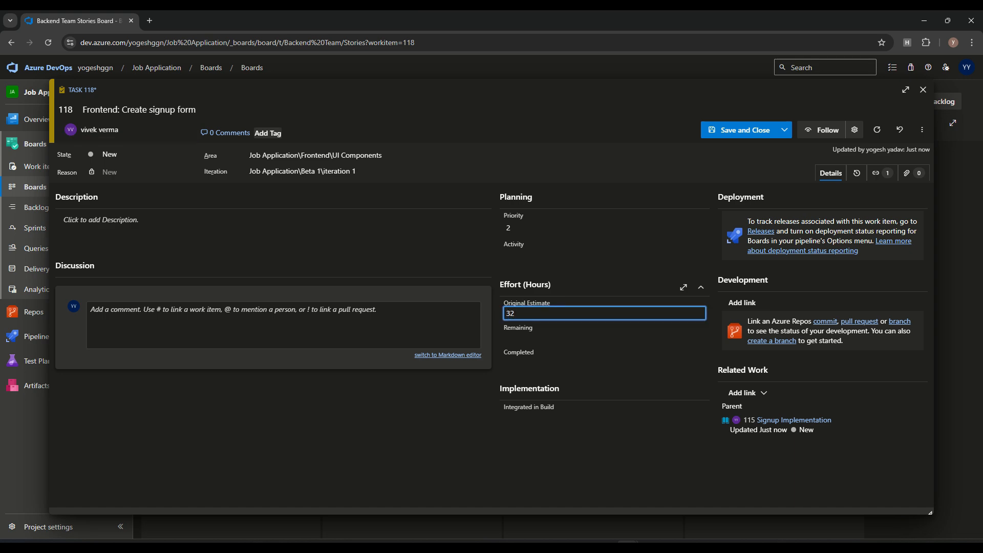
pyautogui.hotkey('ctrl', 'Return')
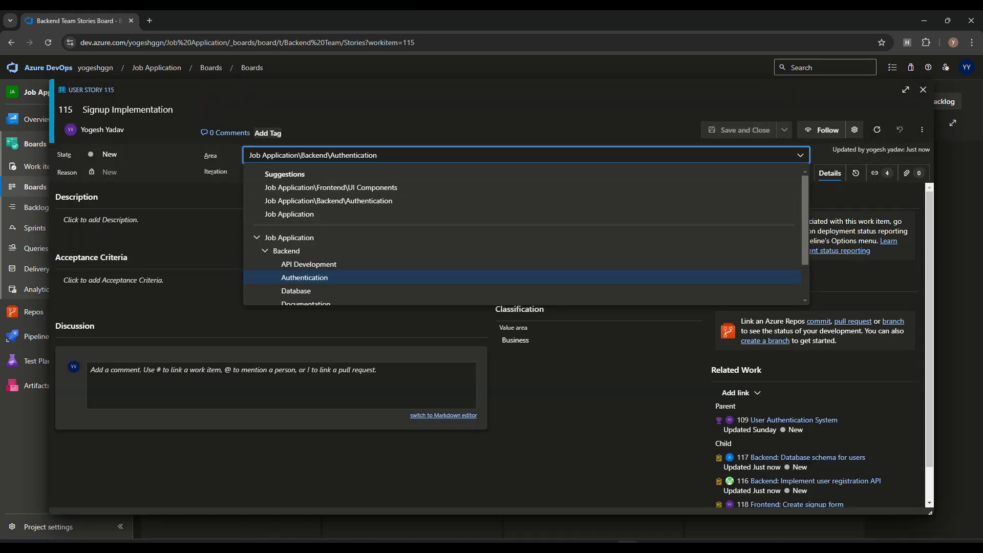
# Change the Signup Implementation story's area to Job Application, and save and close the story.
pyautogui.hotkey('ctrl', 'shift', 'Right')
pyautogui.hotkey('ctrl', 'shift', 'Right')
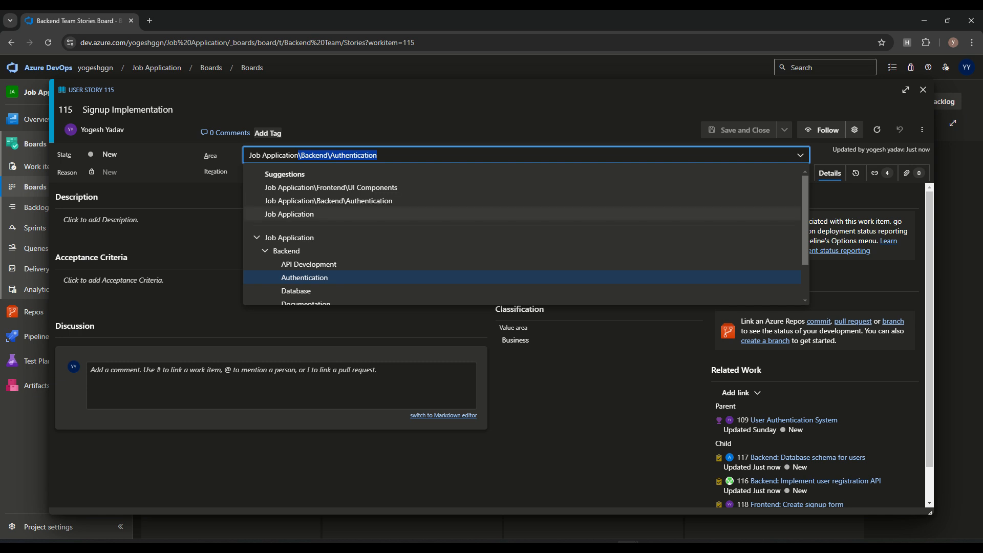
pyautogui.press('BackSpace')
pyautogui.hotkey('ctrl', 'Return')
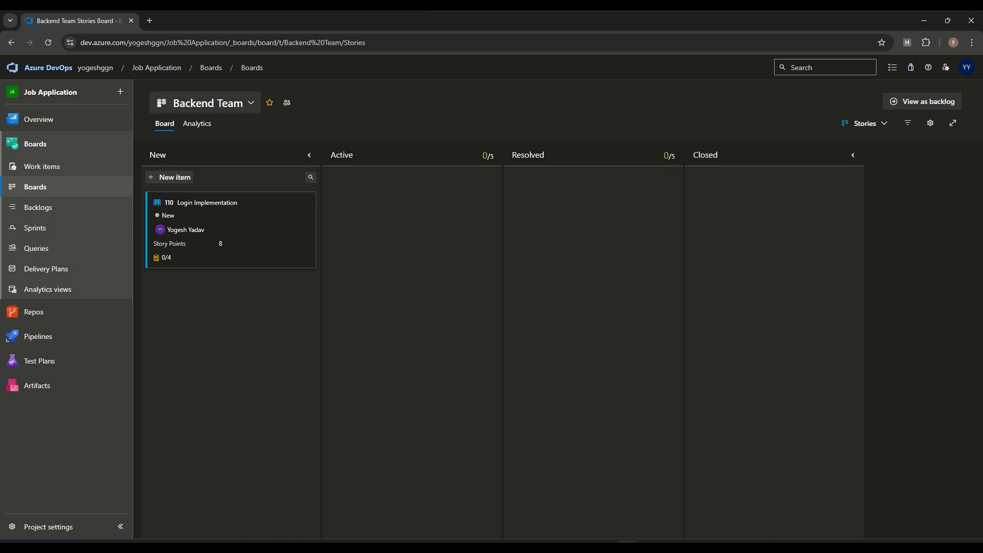
# Switch from the Backend Team board to the Job Application Team board.
pyautogui.click(207, 103)
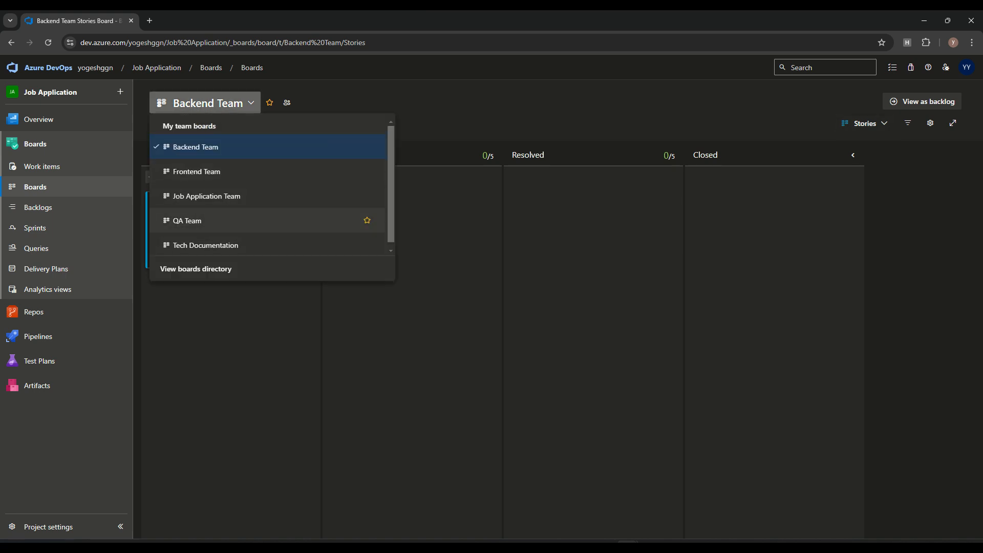
pyautogui.click(195, 223)
pyautogui.click(207, 103)
pyautogui.click(207, 196)
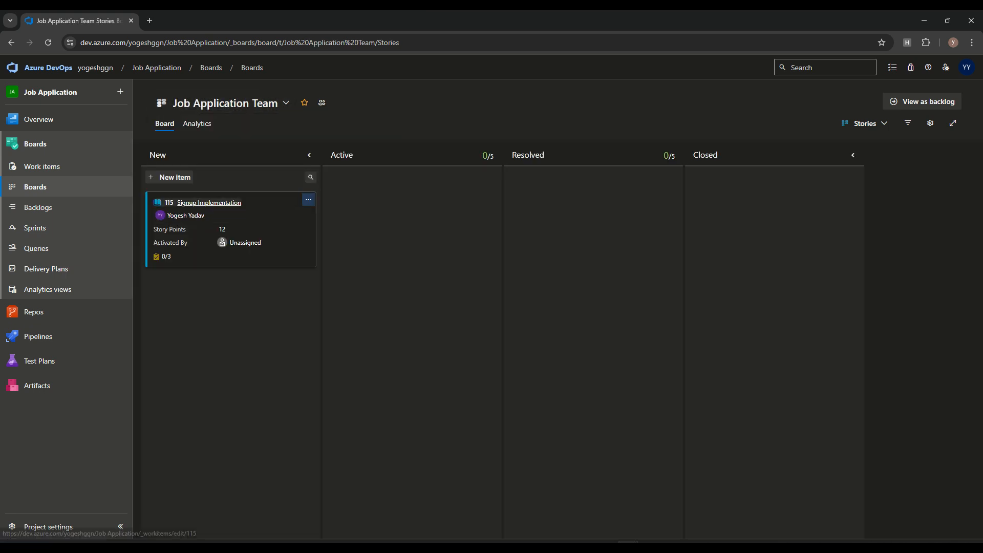
# Rename the story "Backend: Signup Implementation", set its area to Job Application\Backend\Authentication, and save and close it.
pyautogui.click(209, 203)
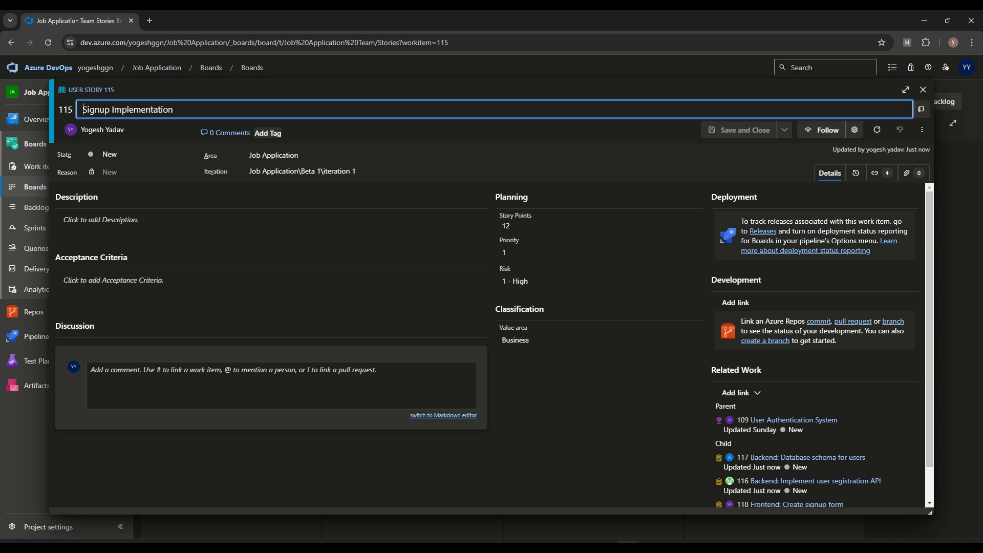
pyautogui.write('Backend:')
pyautogui.click(327, 155)
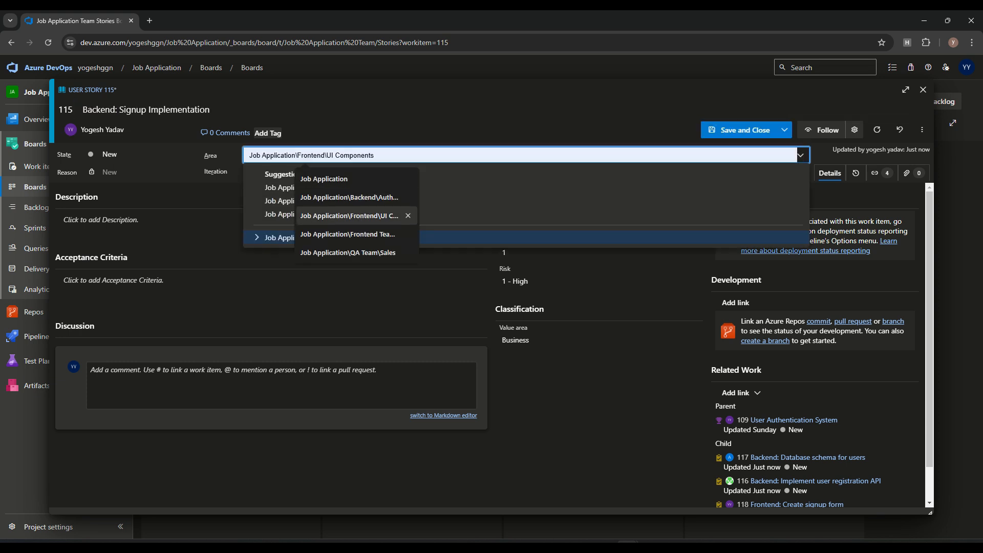
pyautogui.click(349, 197)
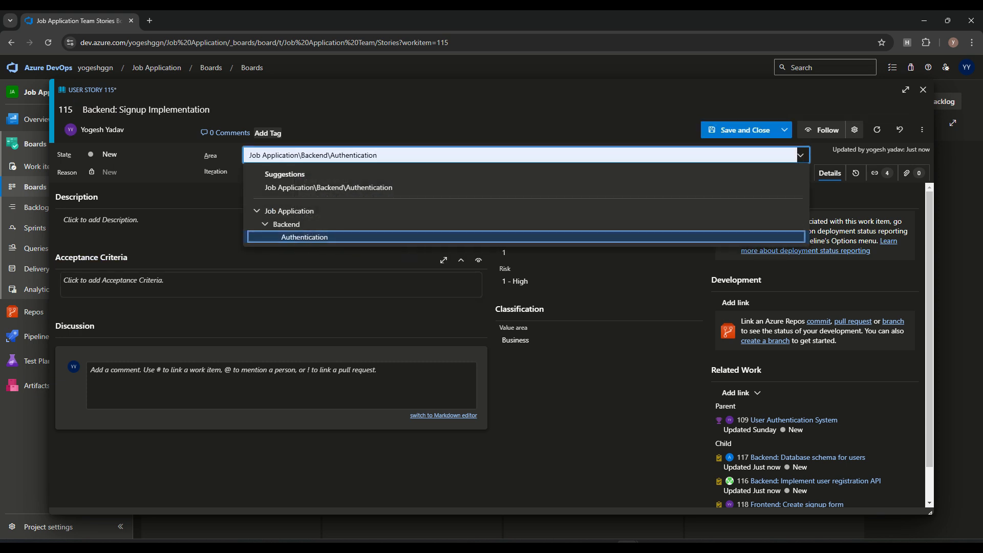
pyautogui.click(318, 286)
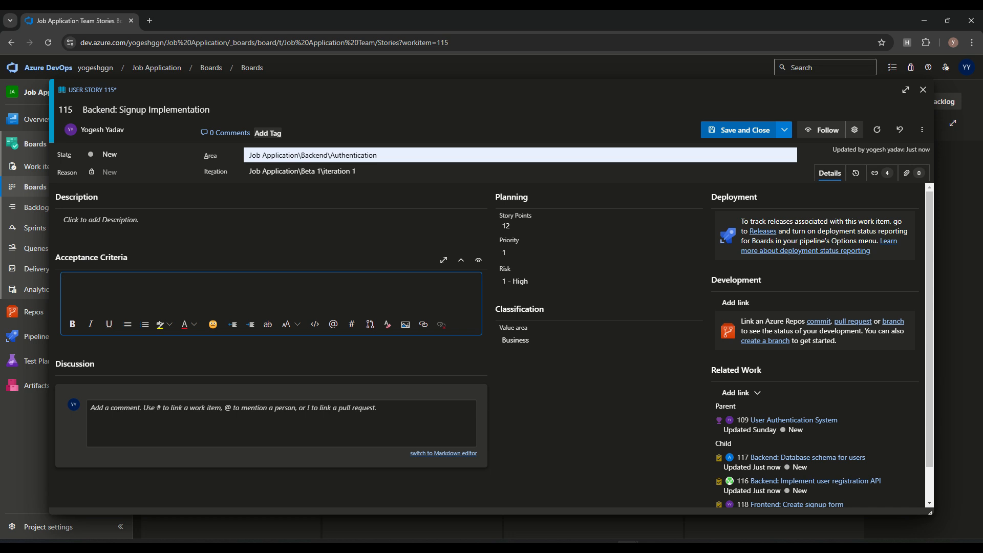
pyautogui.click(739, 130)
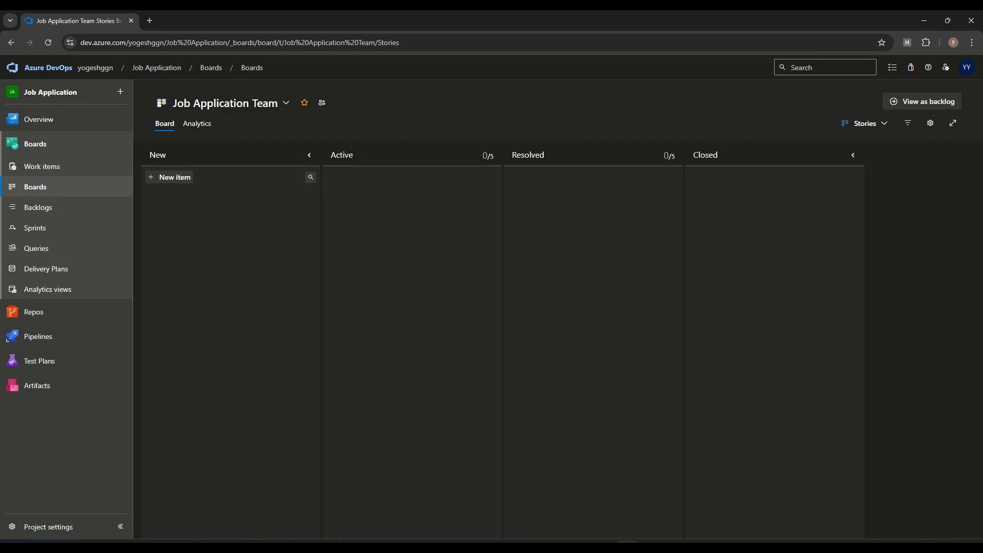
# Return to the Backend Team board and expand the task list of the Backend: Signup Implementation story.
pyautogui.click(225, 102)
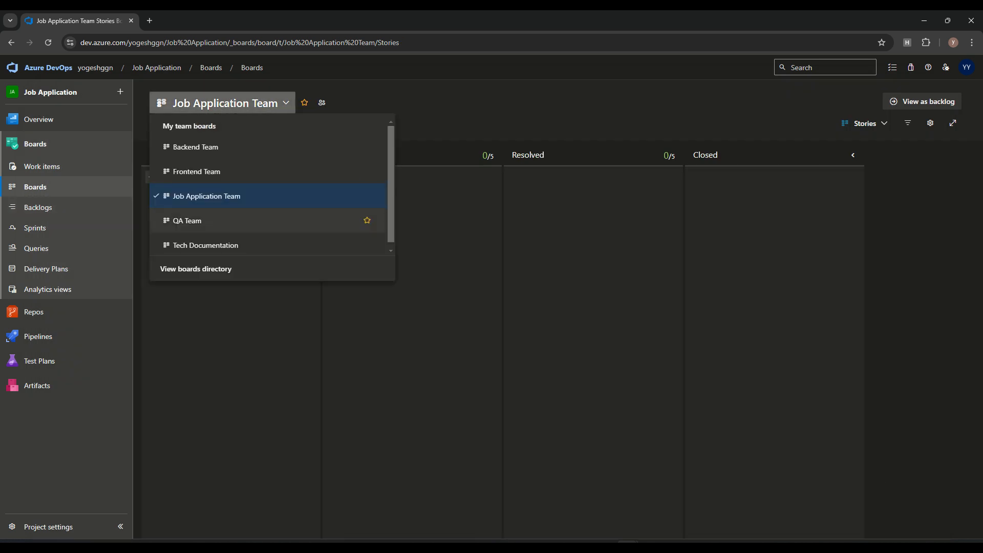
pyautogui.click(195, 146)
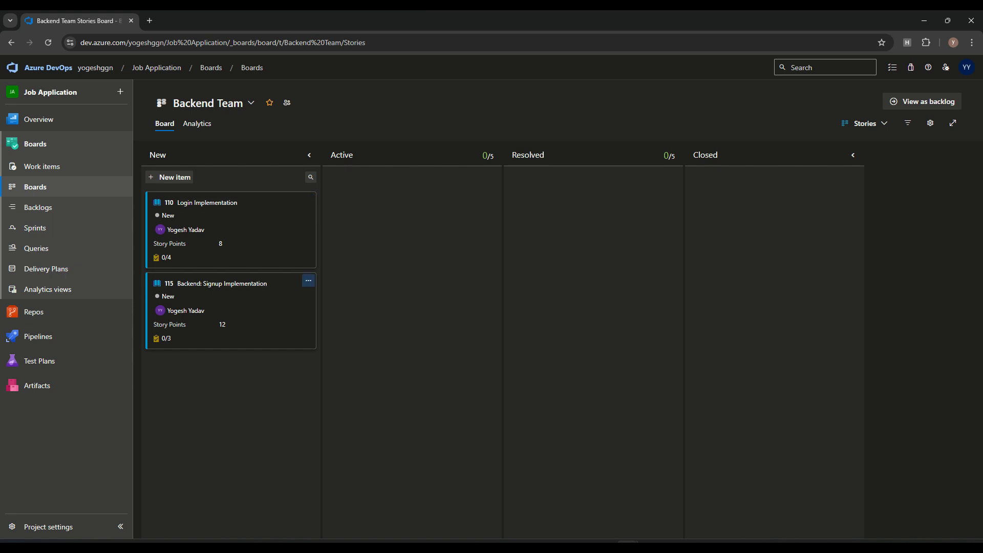
pyautogui.click(162, 338)
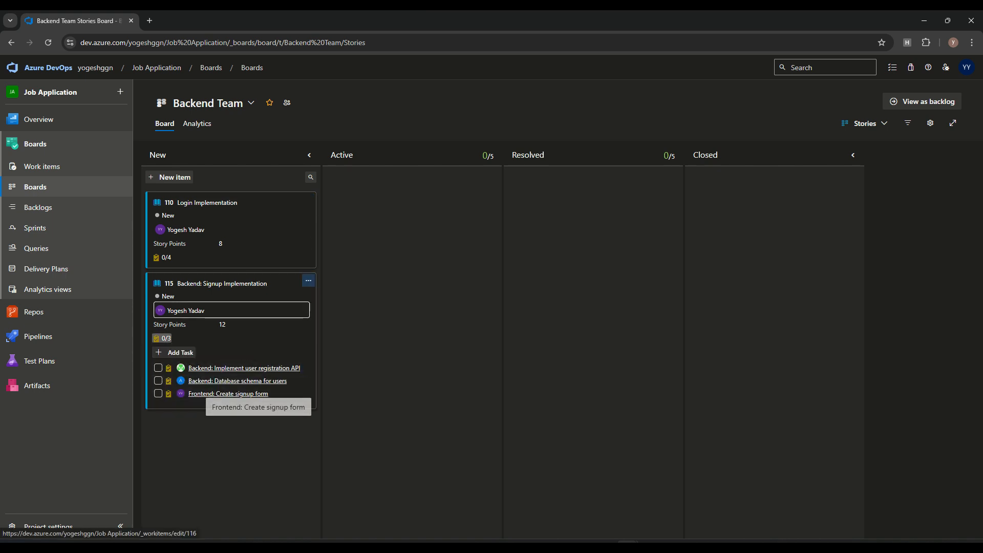
# Copy the title of the Backend: Signup Implementation story and add a new story with that title to the New column.
pyautogui.click(222, 284)
pyautogui.click(165, 109)
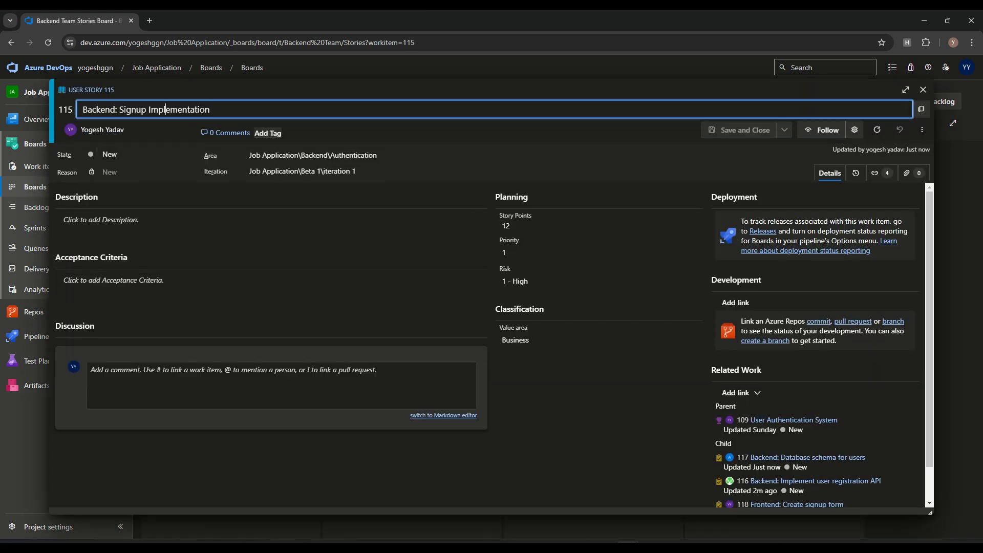
pyautogui.hotkey('ctrl', 'a')
pyautogui.click(923, 89)
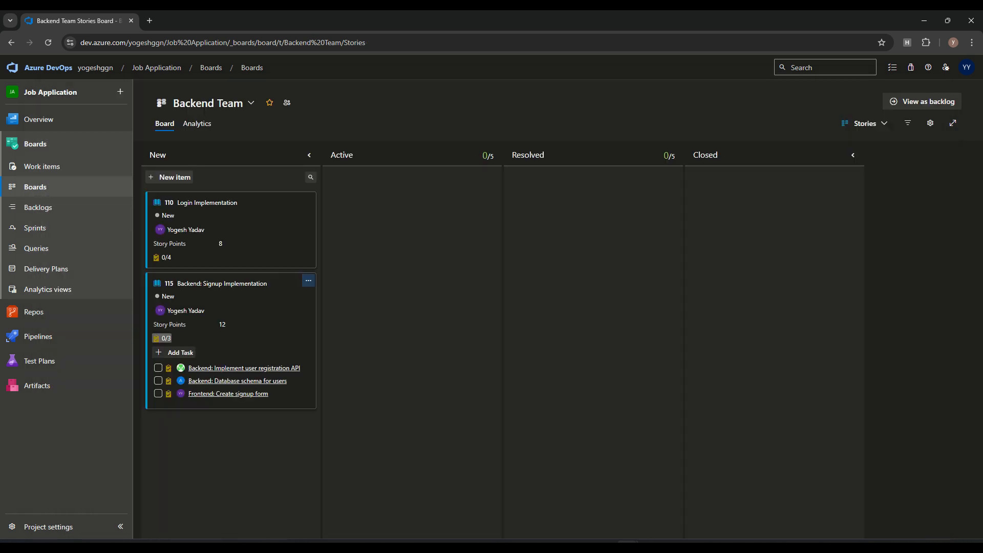
pyautogui.click(170, 177)
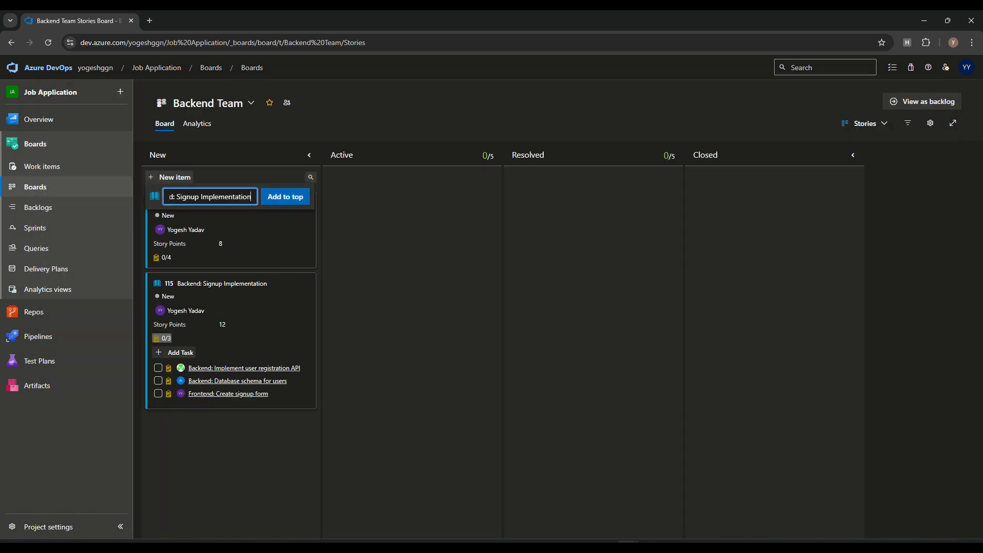
pyautogui.click(285, 196)
# Set the new Backend: Signup Implementation story's area to Job Application\Frontend\UI Components, and save and close it.
pyautogui.click(222, 202)
pyautogui.click(359, 153)
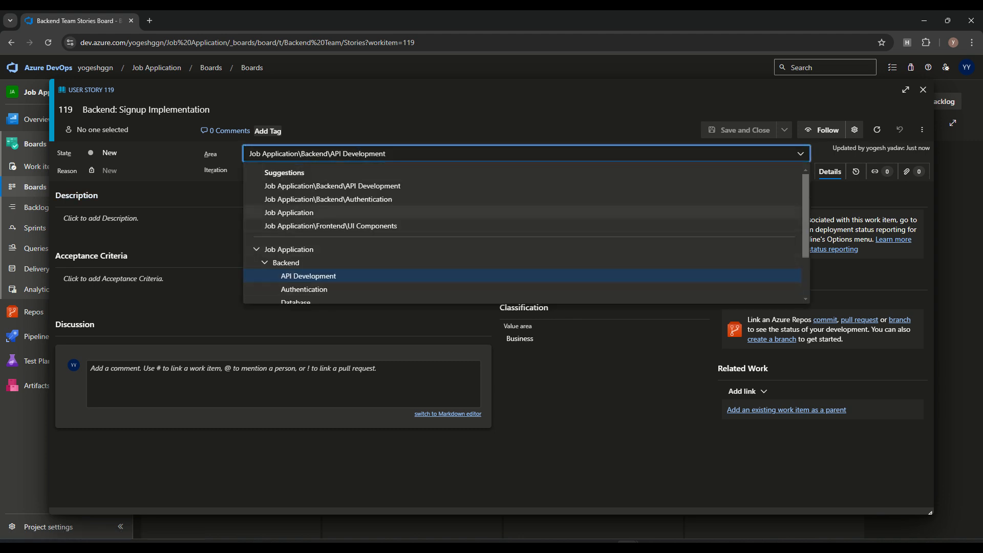
pyautogui.click(331, 226)
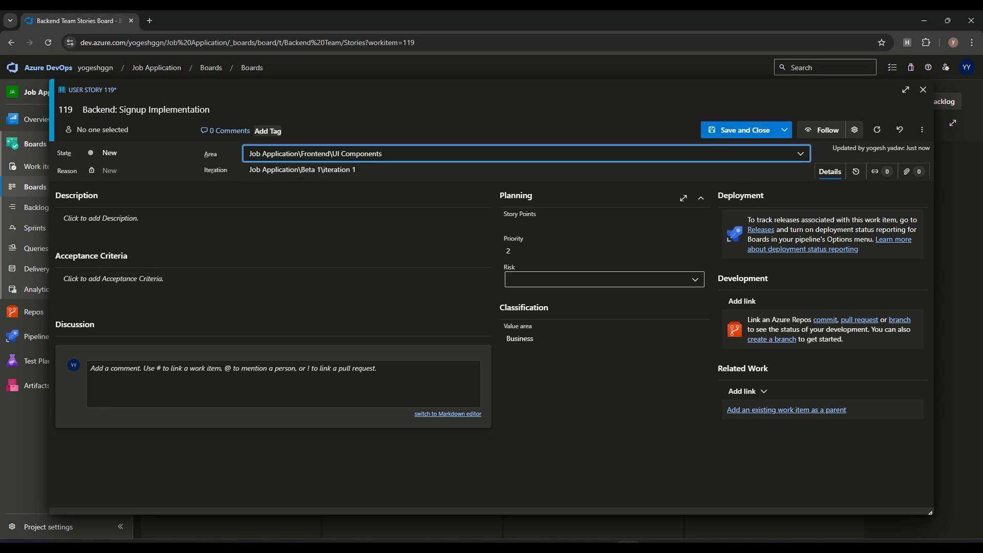
pyautogui.click(598, 279)
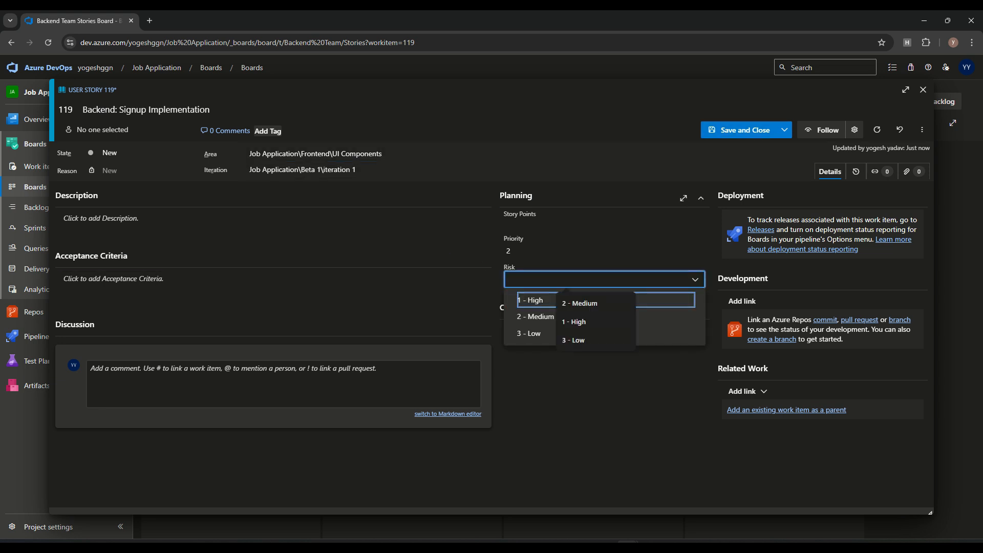
pyautogui.press('Escape')
pyautogui.click(604, 224)
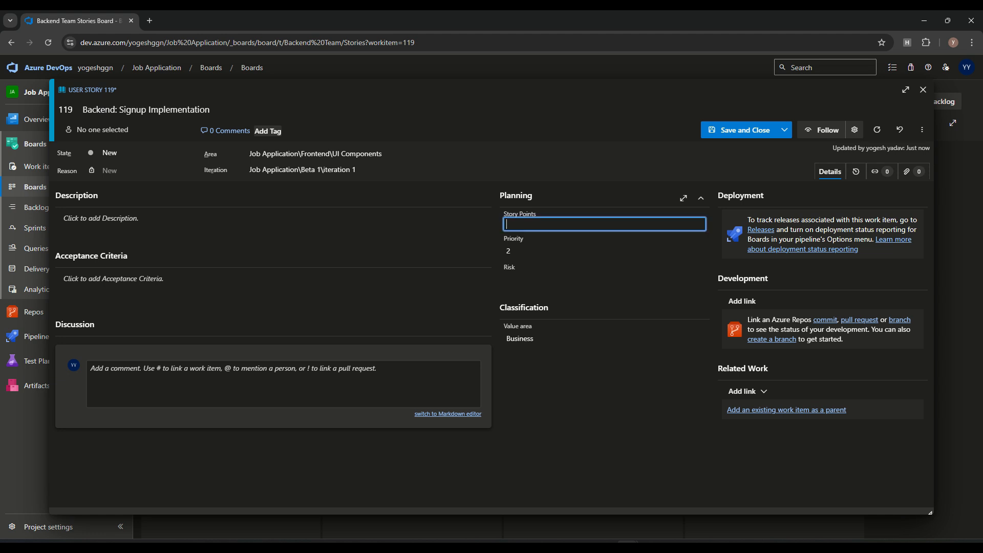
pyautogui.click(739, 130)
# Close the Frontend: Create signup form task and discard its unsaved changes.
pyautogui.click(923, 90)
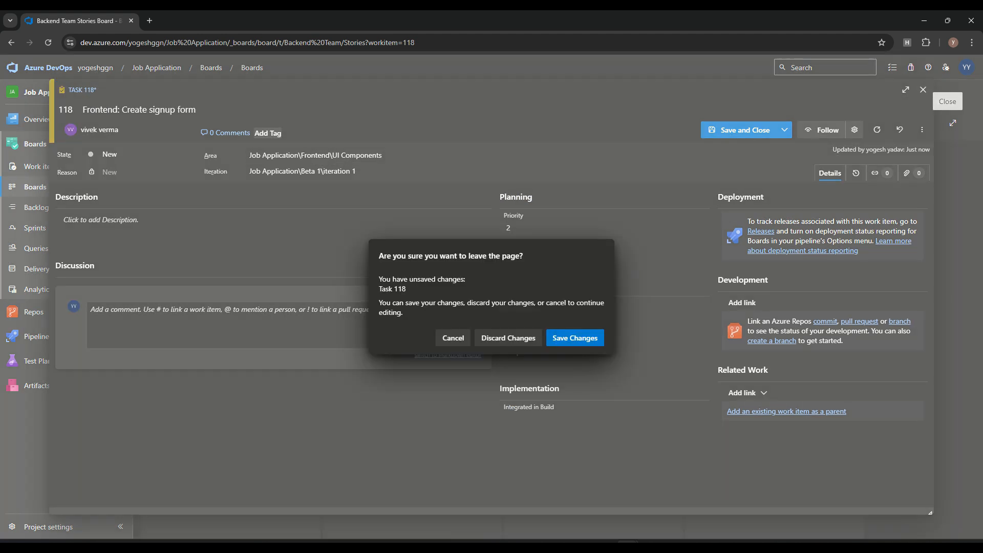
pyautogui.click(508, 338)
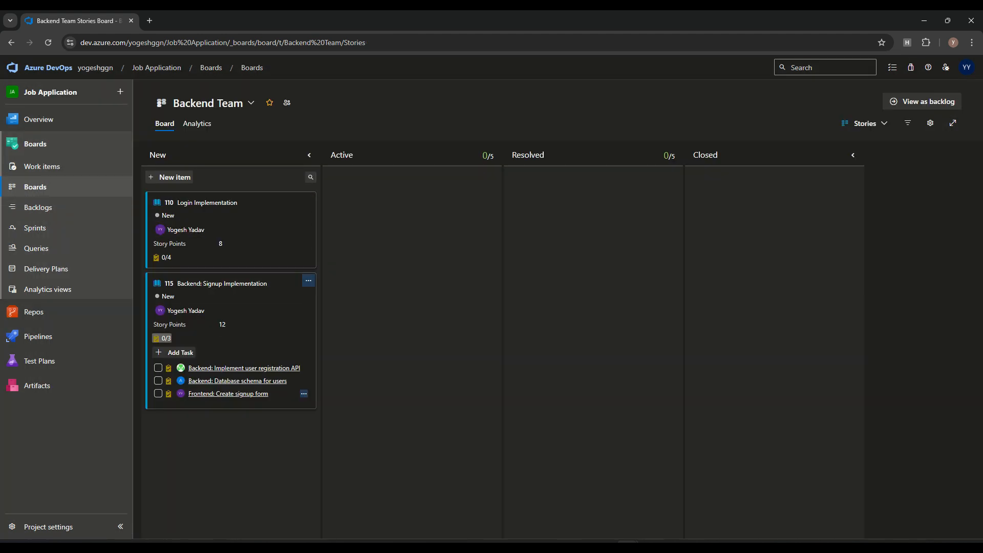
# Switch to the Frontend Team board, rename its Backend: Signup Implementation story to Frontend: Signup Implementation, and save and close it.
pyautogui.click(210, 103)
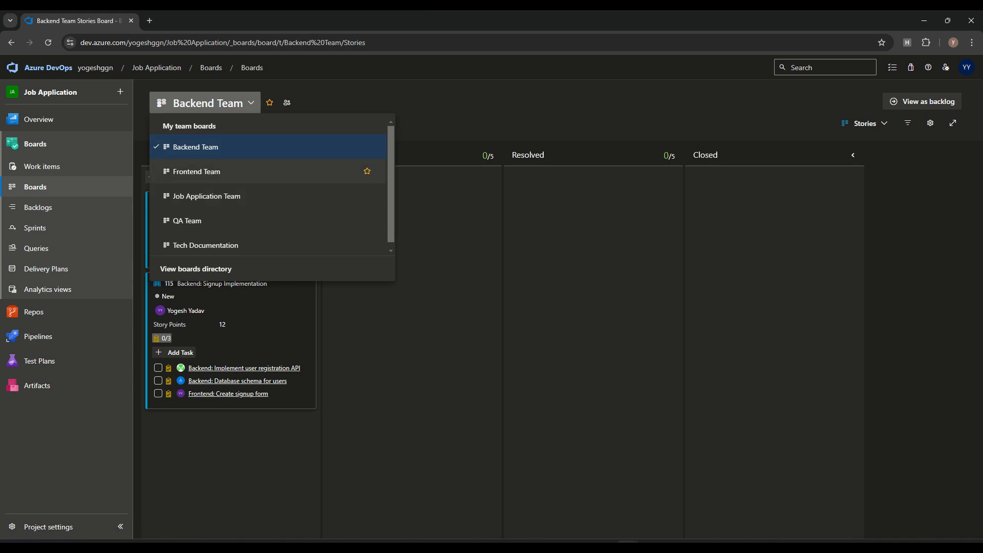
pyautogui.click(194, 170)
pyautogui.click(221, 202)
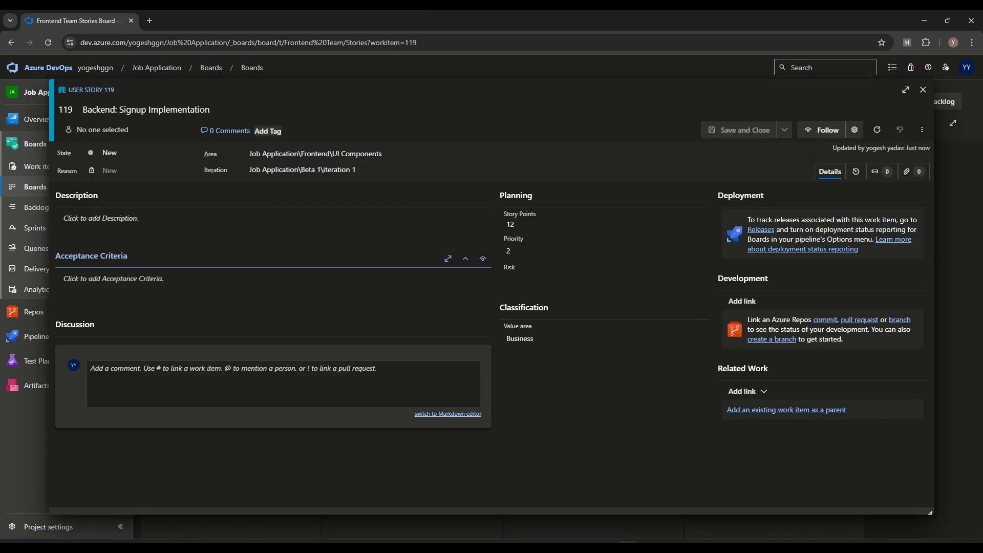
pyautogui.click(106, 109)
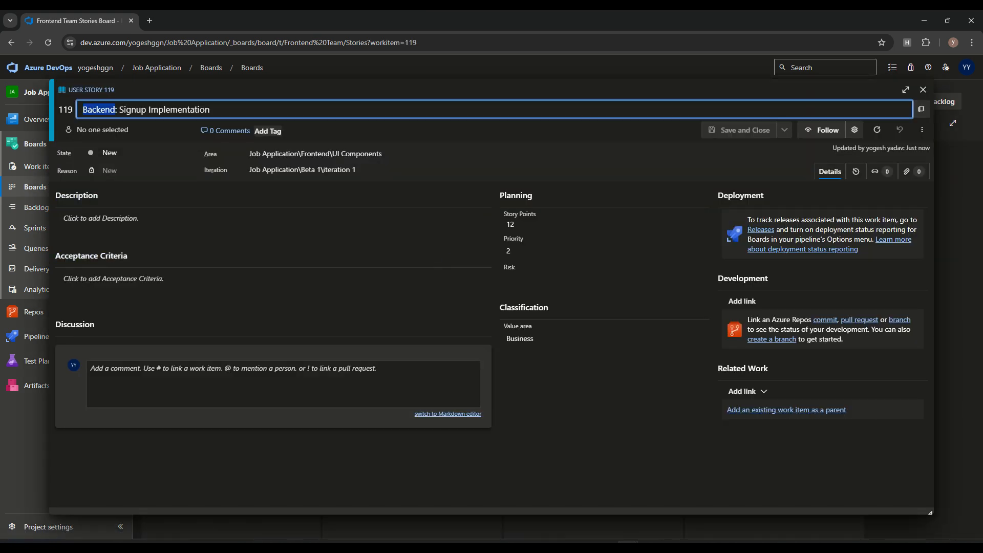
pyautogui.write('Front')
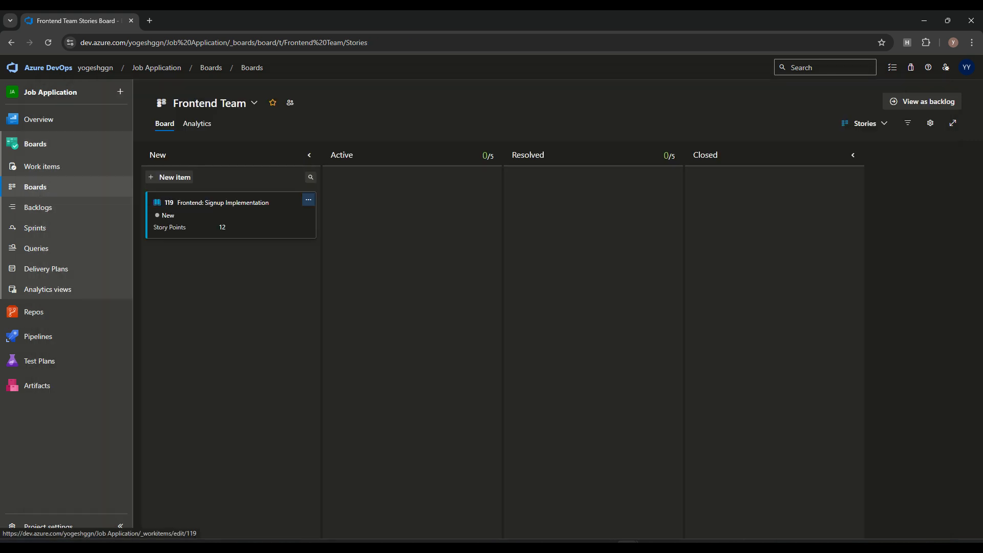
# Return to the Backend Team board and open the Frontend: Create signup form task under the Backend: Signup Implementation story.
pyautogui.click(254, 103)
pyautogui.click(205, 144)
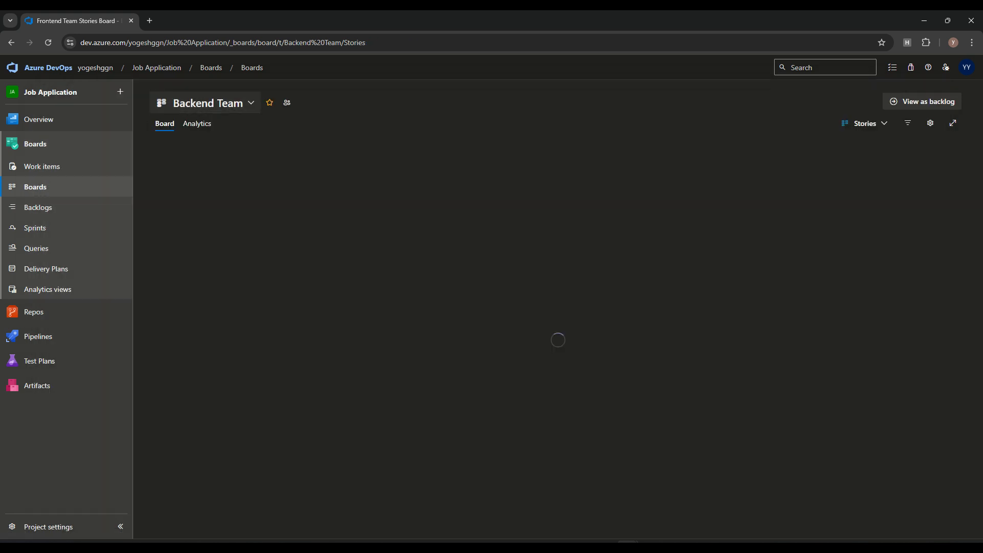
pyautogui.click(163, 337)
pyautogui.click(240, 392)
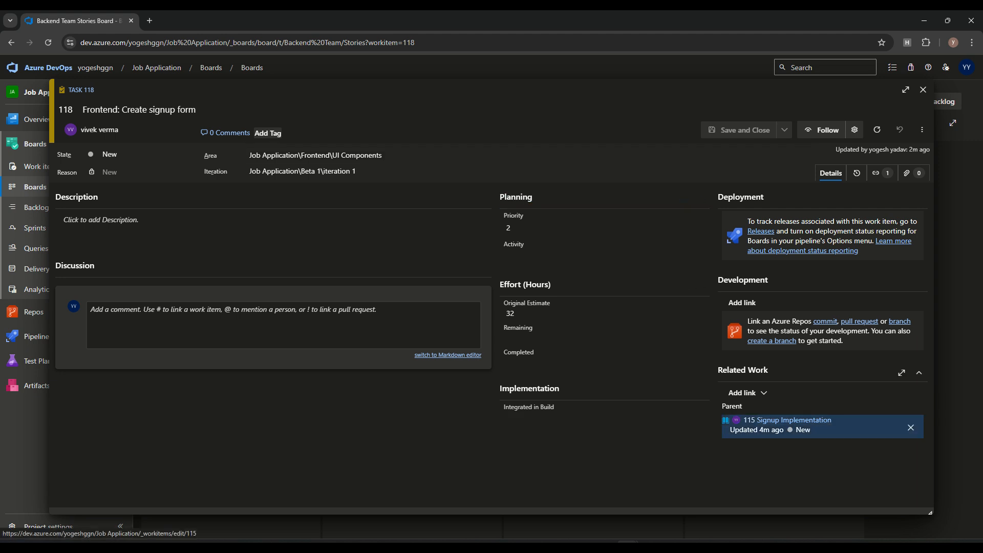
# Replace the task's parent link with user story 119, Frontend: Signup Implementation, and save and close the task.
pyautogui.click(911, 428)
pyautogui.click(786, 412)
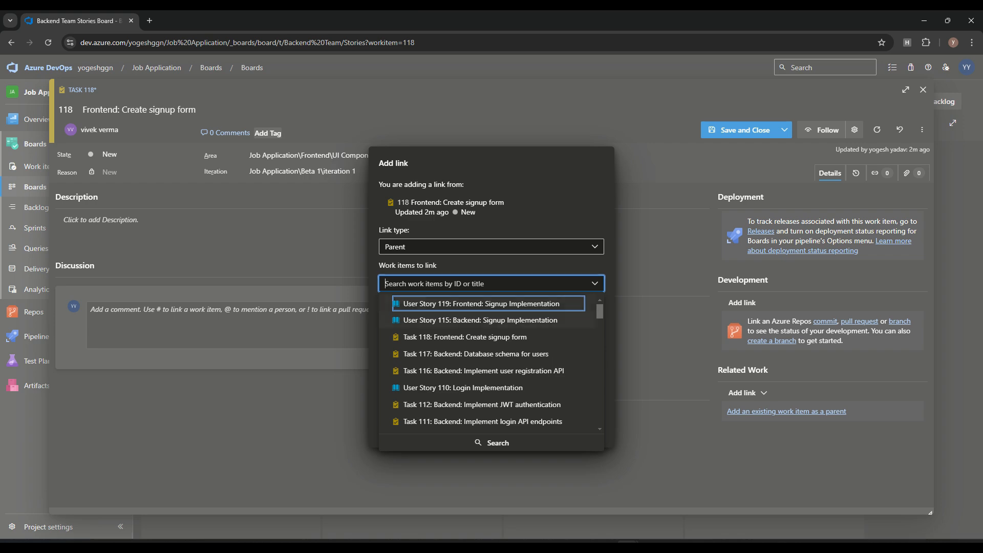
pyautogui.press('Return')
pyautogui.click(534, 433)
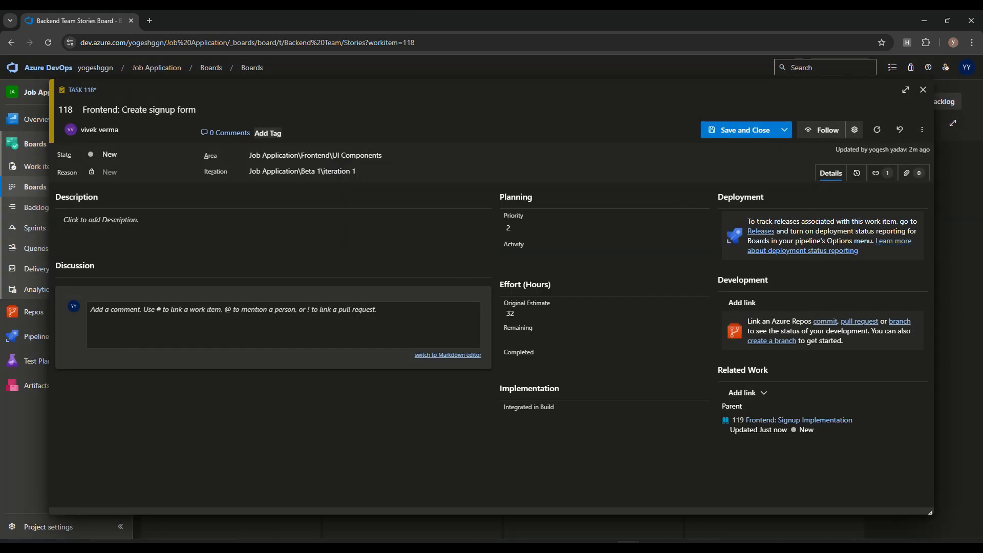
pyautogui.click(740, 130)
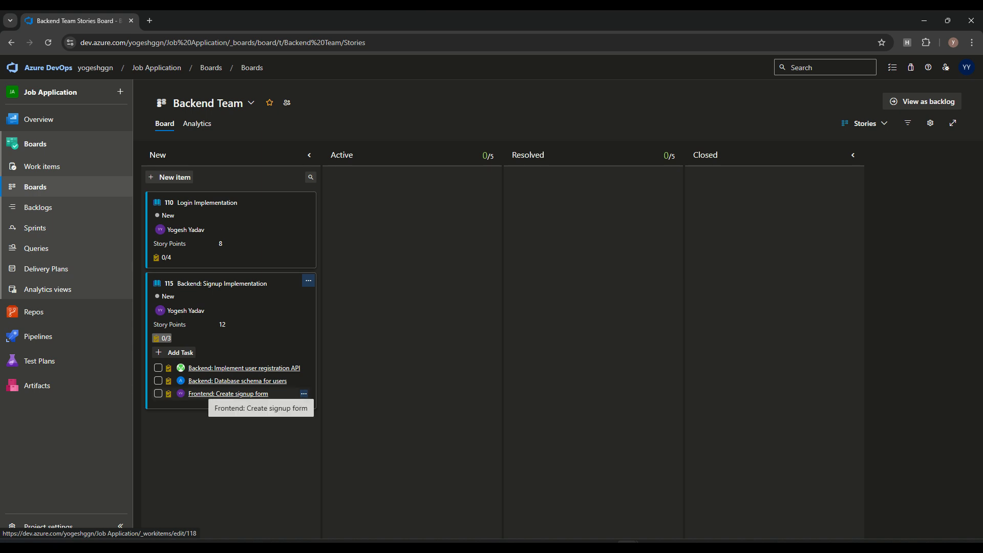
# Check the parent of the Frontend: Create signup form task, then reload the board and review the Backend: Signup Implementation story's tasks.
pyautogui.click(240, 394)
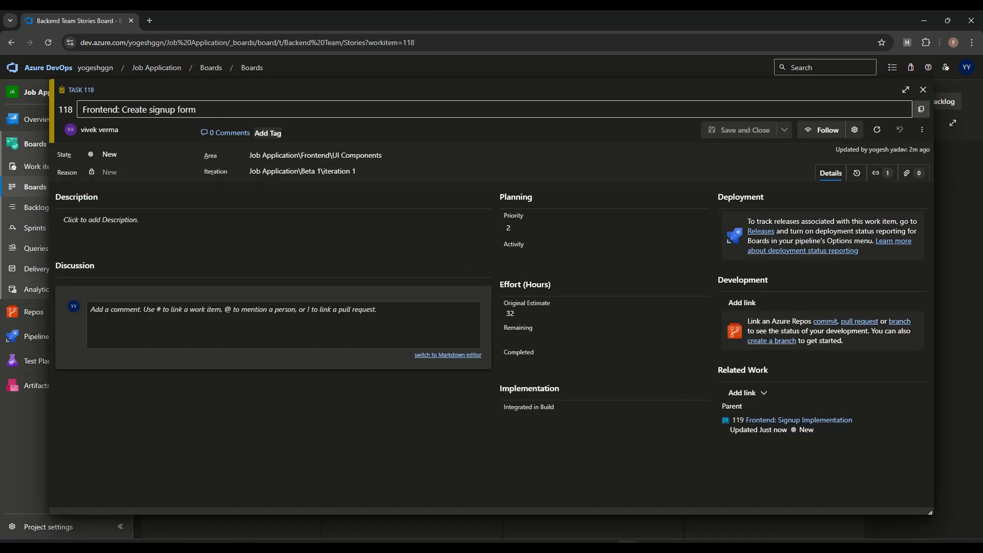
pyautogui.click(923, 90)
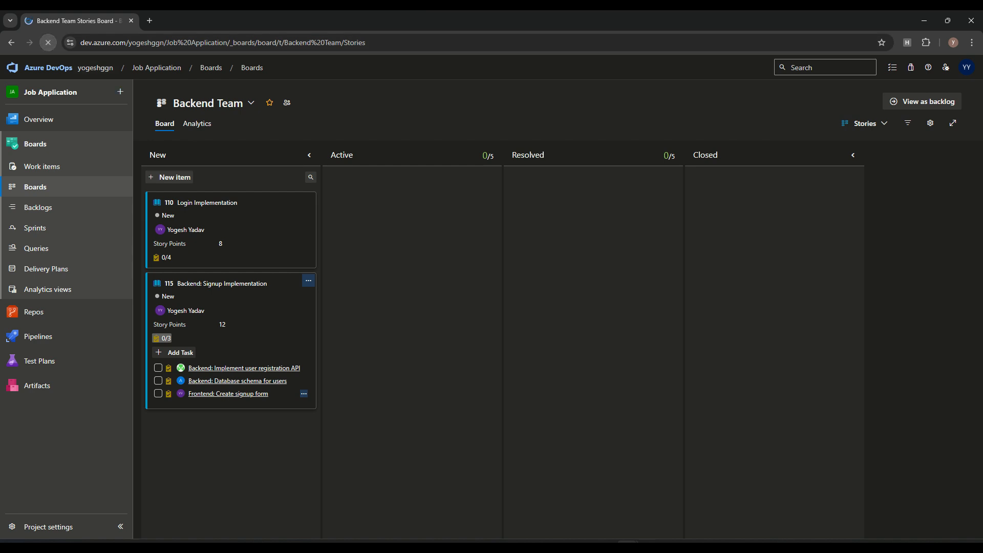
pyautogui.click(163, 338)
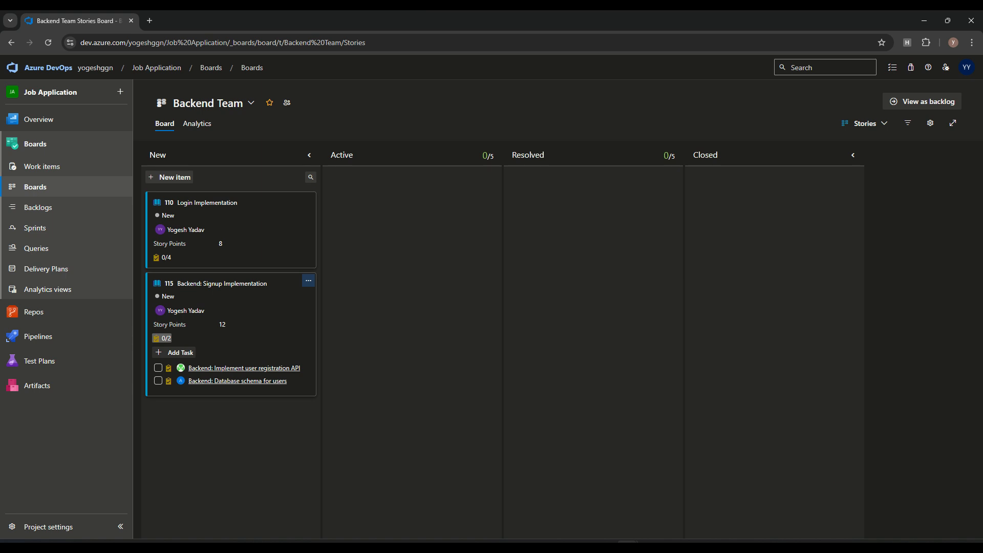
# Switch to the QA Team board and go to the project's recently updated work items.
pyautogui.click(215, 103)
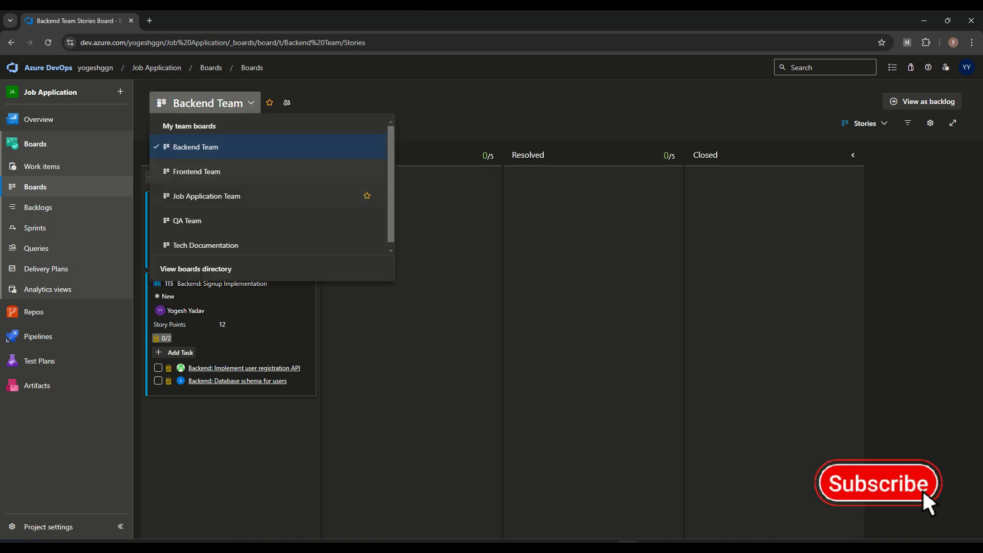
pyautogui.click(205, 221)
pyautogui.click(557, 284)
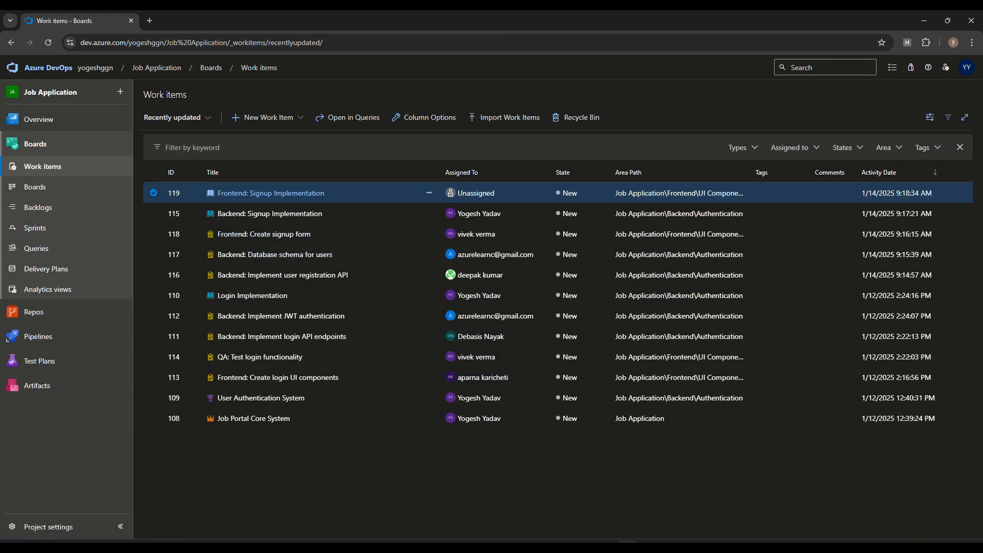
pyautogui.click(268, 117)
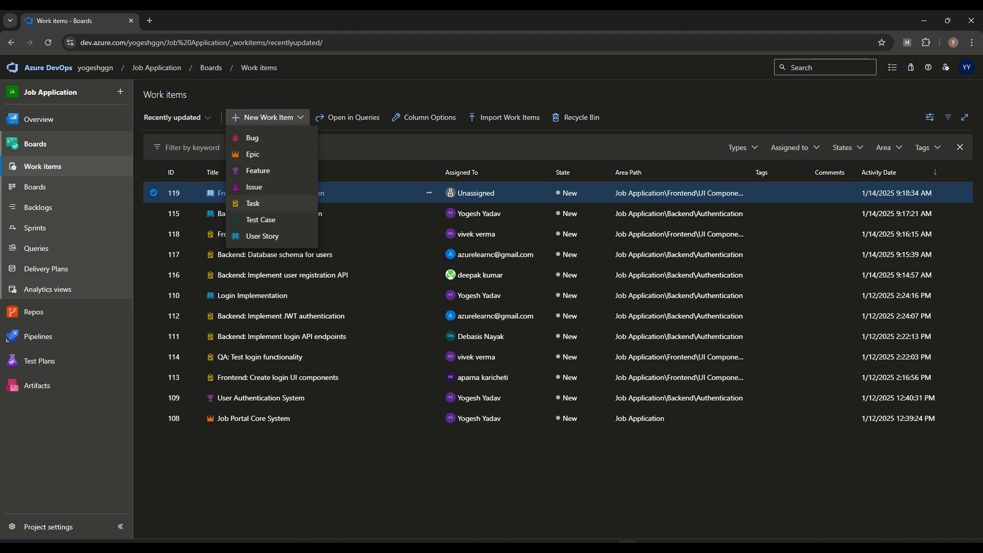
pyautogui.click(253, 203)
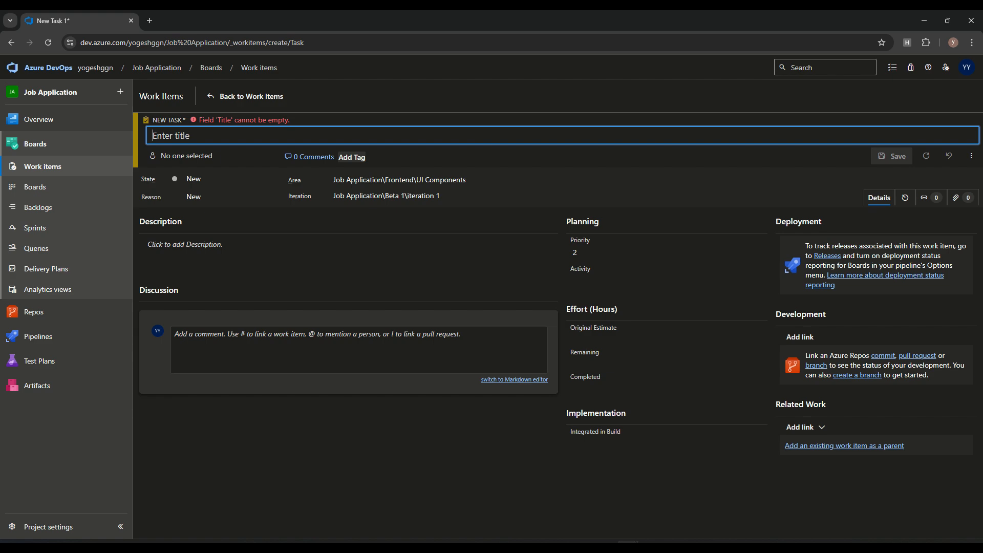
pyautogui.hotkey('alt', 'Tab')
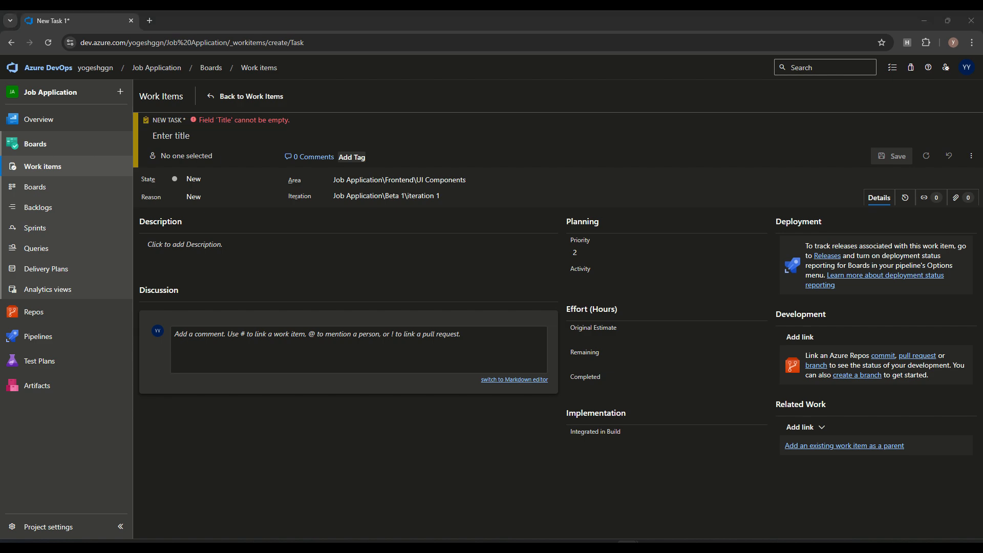
pyautogui.click(251, 96)
pyautogui.click(508, 337)
# Create a new user story titled QA: Signup Implementation and assign it to a team member.
pyautogui.click(267, 117)
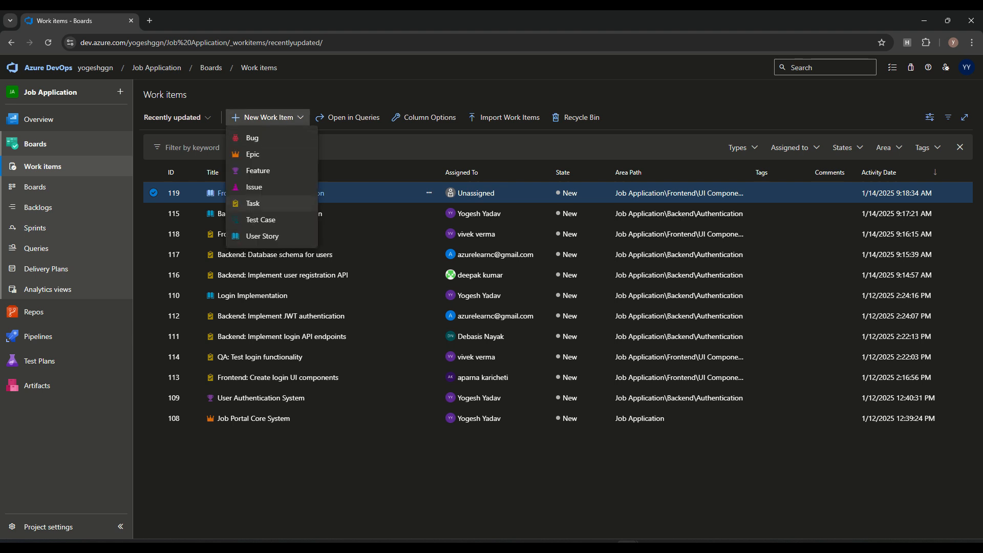
pyautogui.click(262, 236)
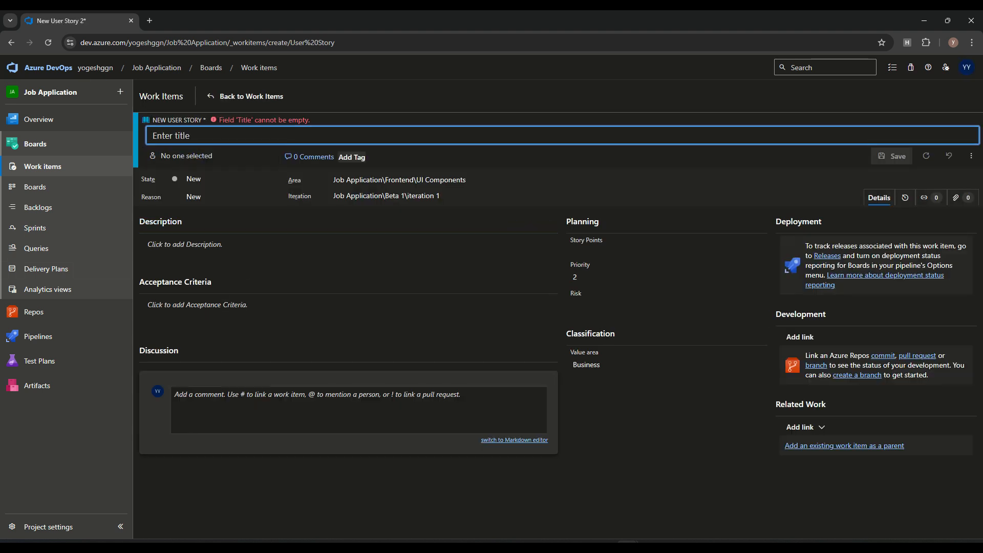
pyautogui.write('Signup Implementation')
pyautogui.write('QA:')
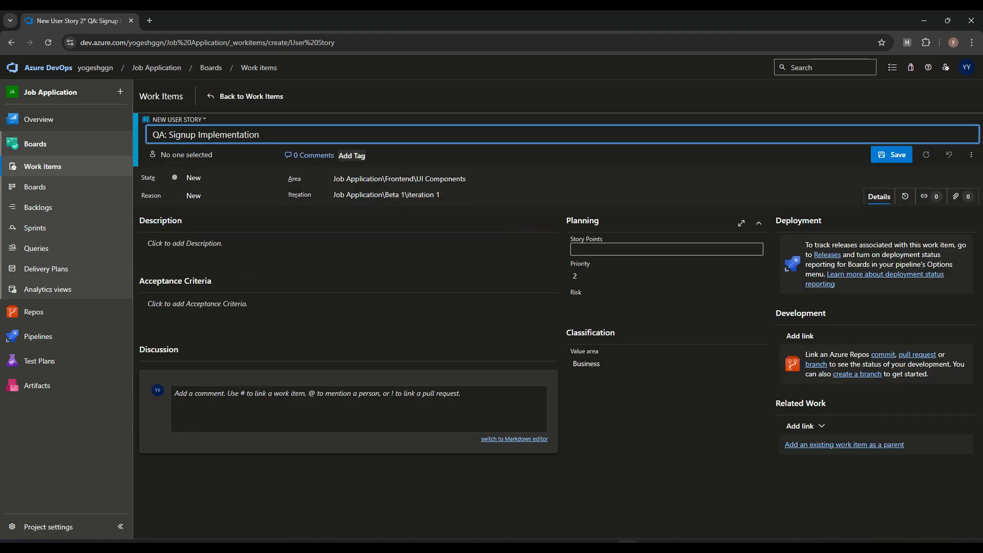
pyautogui.click(666, 249)
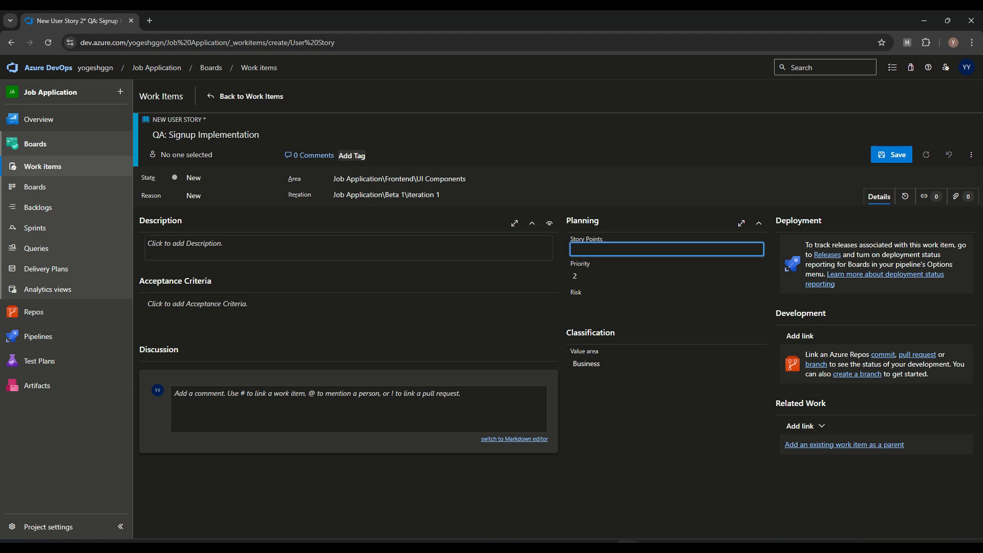
pyautogui.click(187, 154)
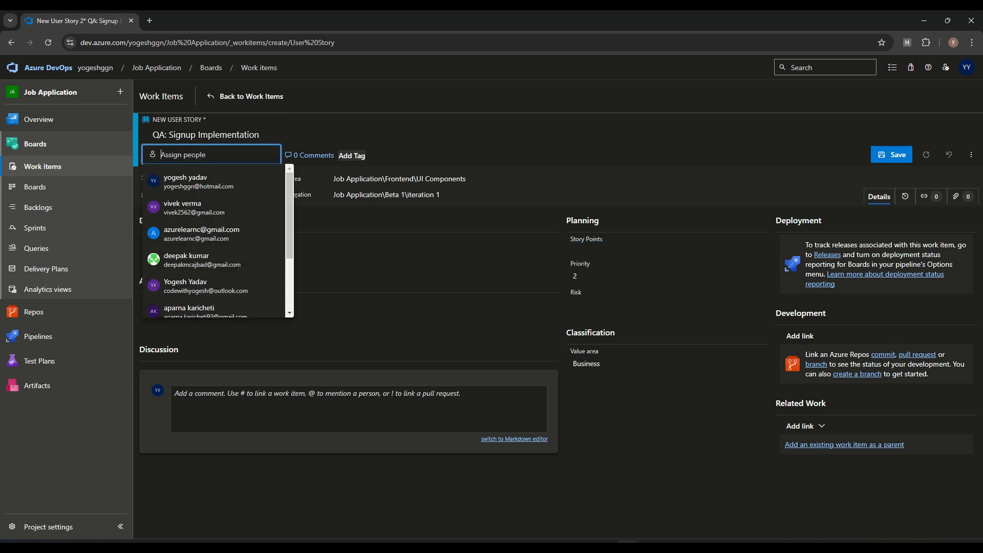
pyautogui.scroll(-3, 215, 248)
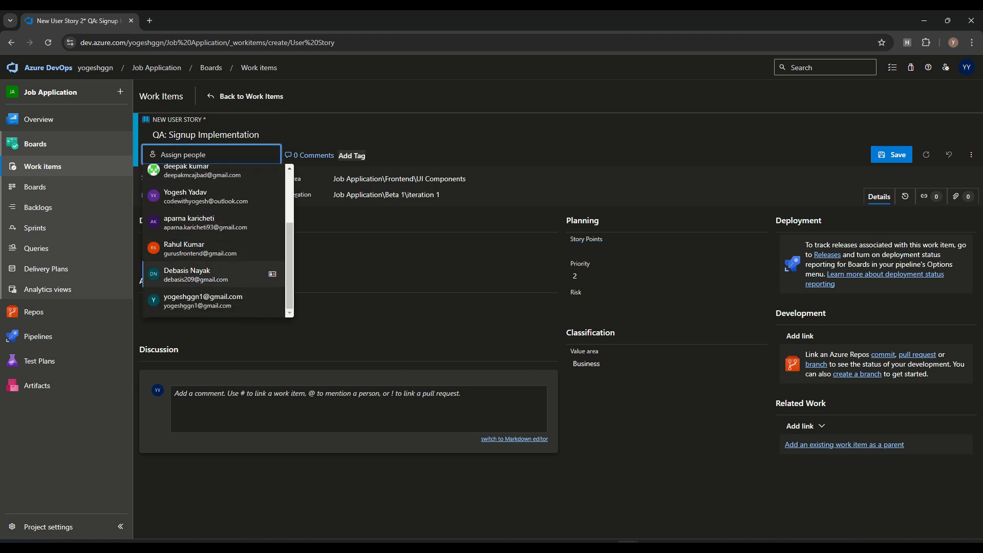
pyautogui.click(215, 248)
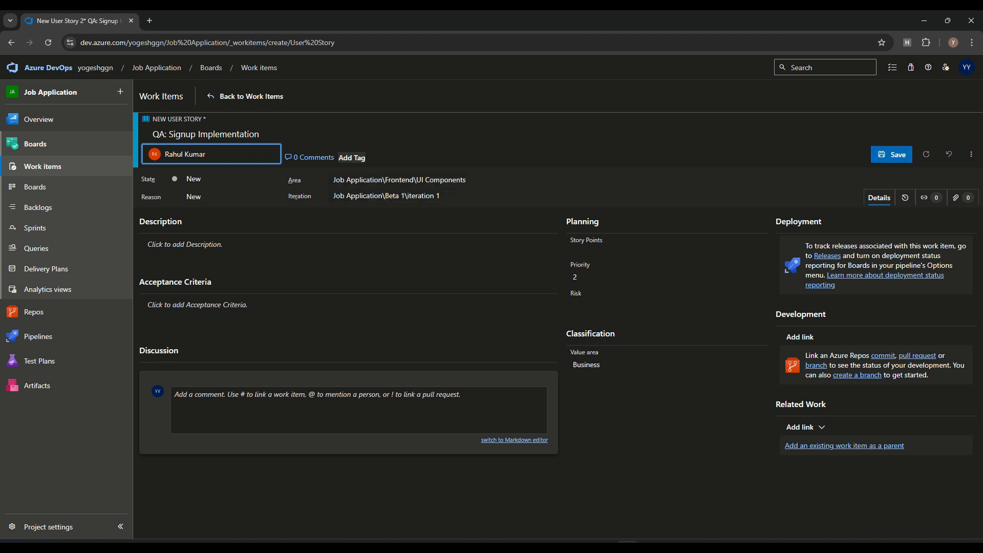
# Link Feature 109, User Authentication System, as the parent of the QA: Signup Implementation story and save the story.
pyautogui.click(844, 446)
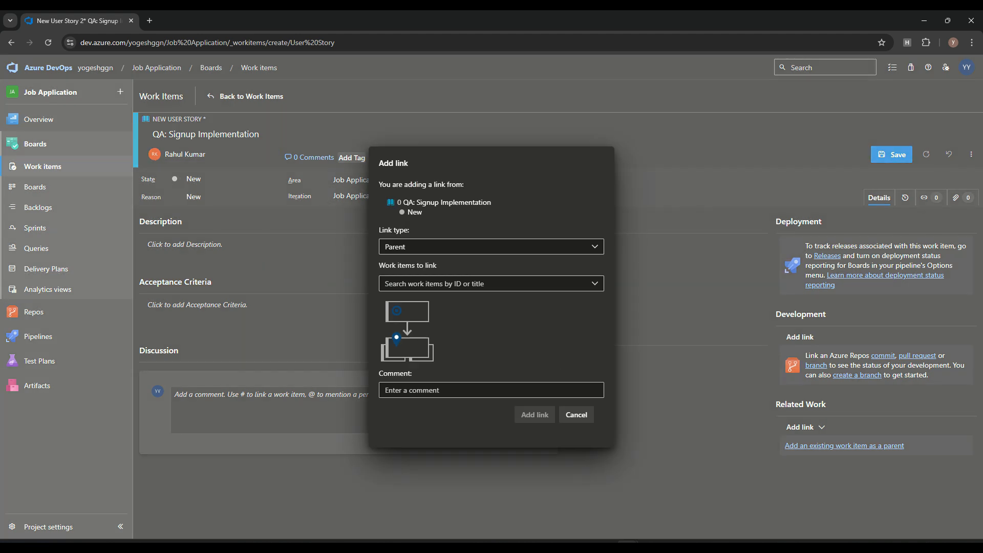
pyautogui.click(492, 284)
pyautogui.scroll(-4, 491, 335)
pyautogui.scroll(2, 492, 363)
pyautogui.scroll(3, 492, 363)
pyautogui.scroll(-3, 491, 333)
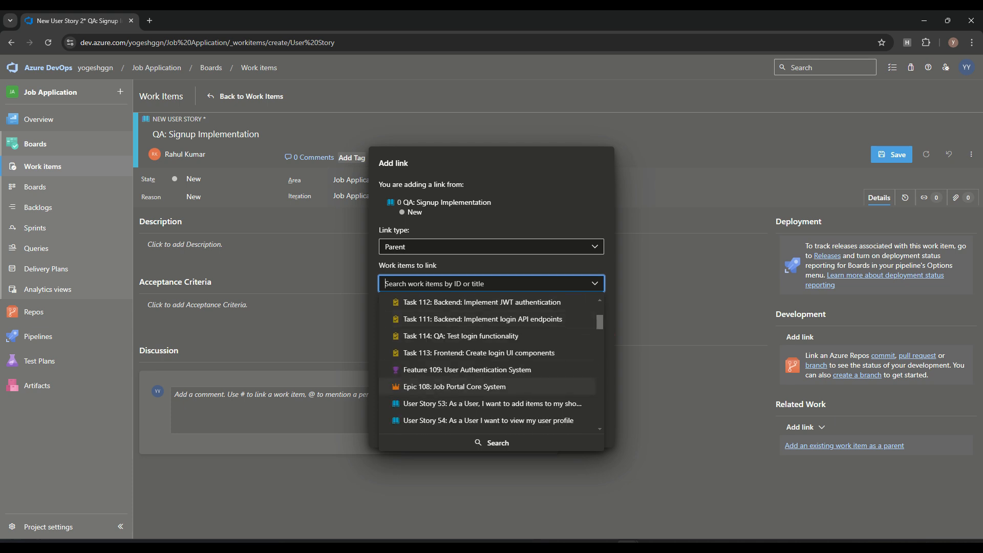
pyautogui.scroll(-1, 491, 369)
pyautogui.scroll(3, 491, 368)
pyautogui.scroll(-2, 492, 368)
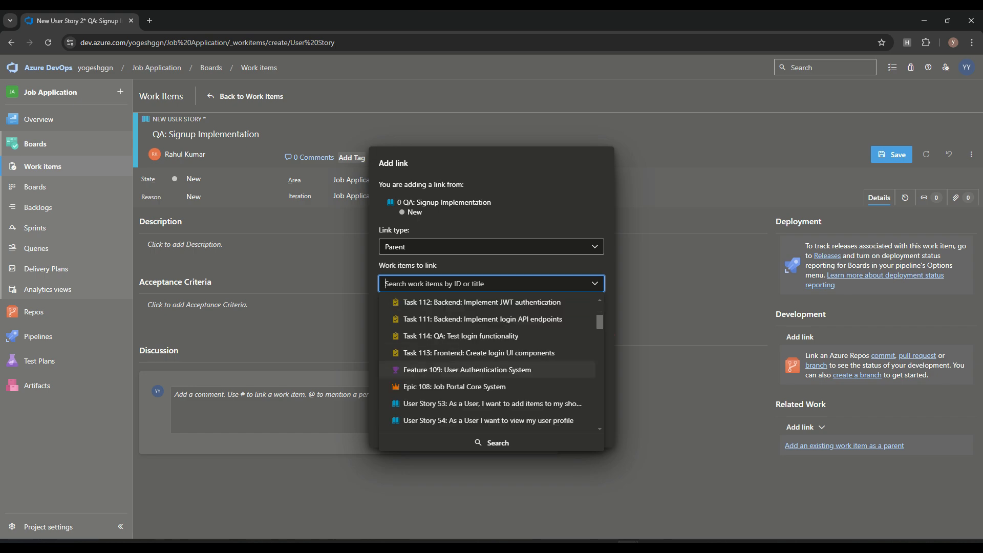
pyautogui.click(467, 369)
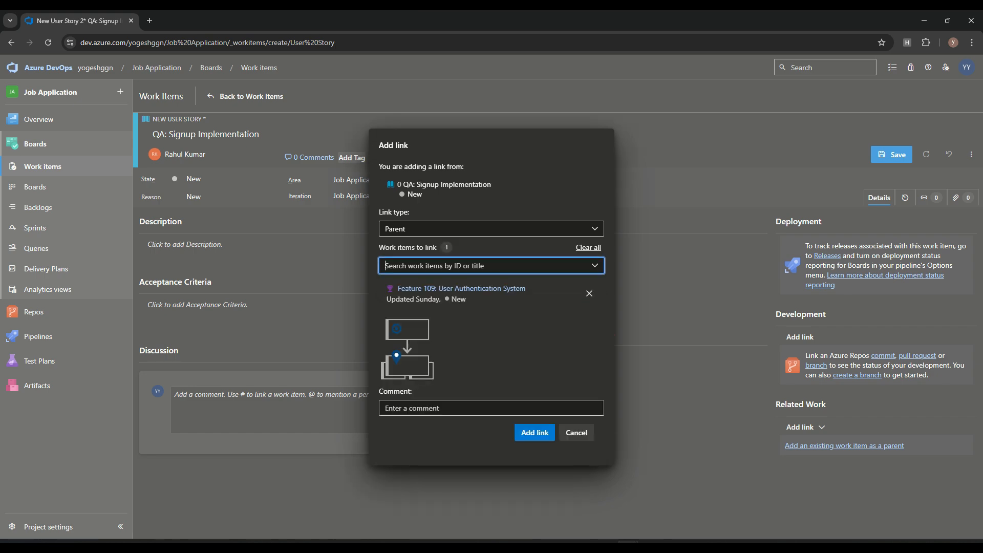
pyautogui.click(534, 432)
pyautogui.click(891, 155)
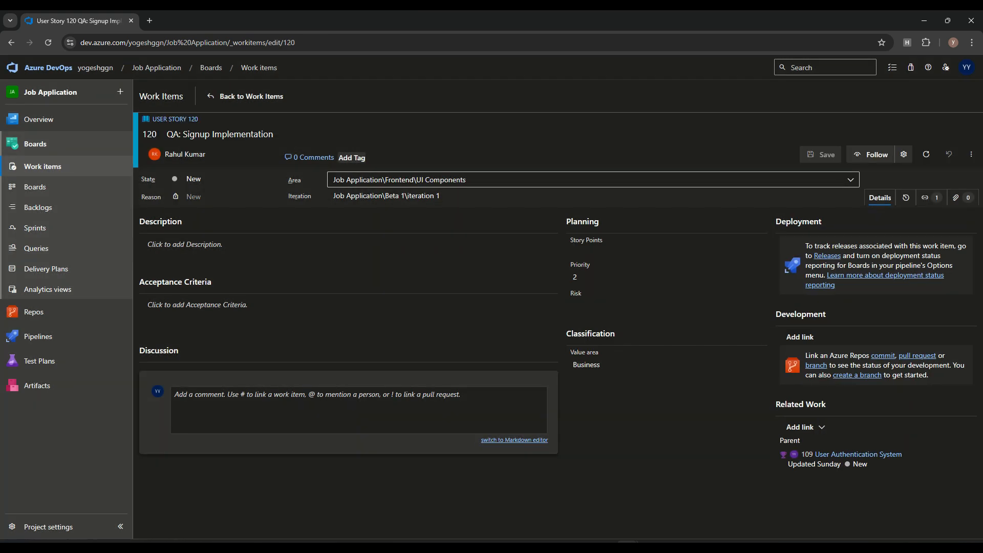
# Return to the work items list and reopen the QA: Signup Implementation story.
pyautogui.click(251, 96)
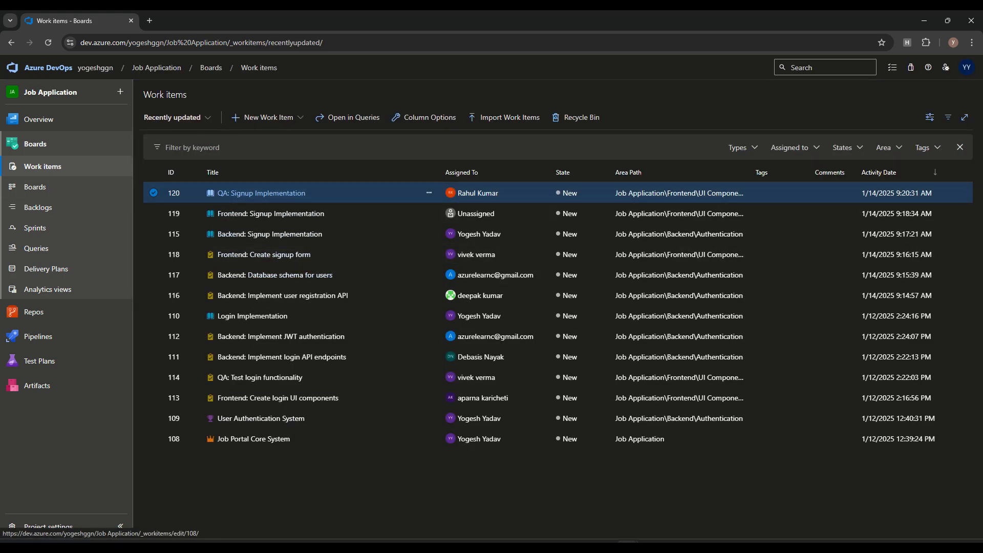
pyautogui.click(269, 118)
pyautogui.click(256, 201)
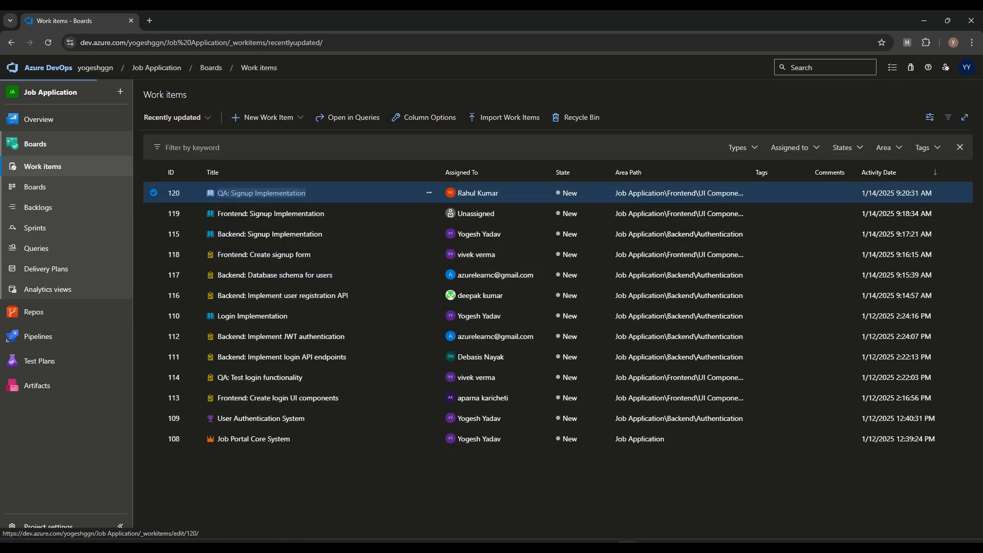
pyautogui.click(261, 192)
# Add a child task titled QA: Test signup flow to the QA: Signup Implementation story, assign it to a team member and save it.
pyautogui.click(801, 427)
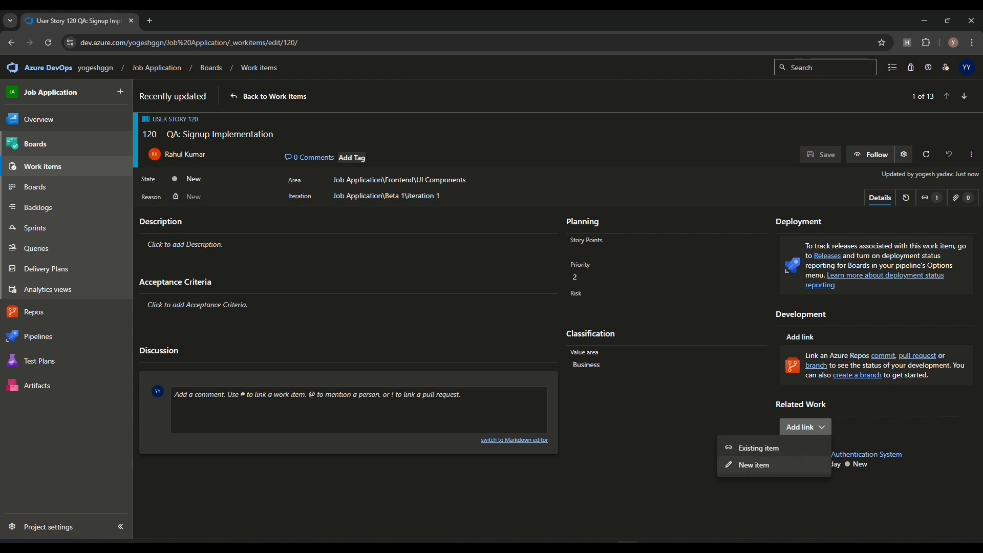
pyautogui.click(753, 464)
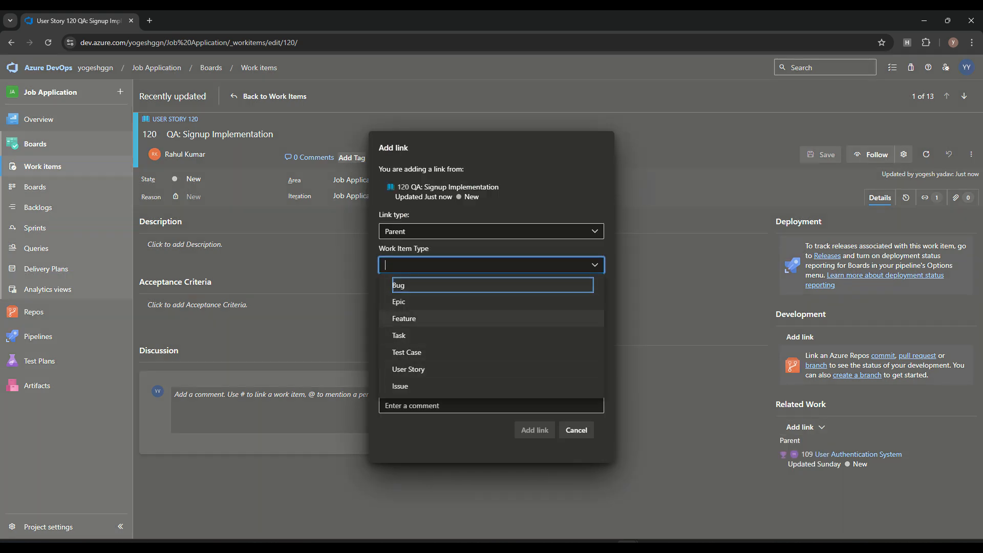
pyautogui.click(404, 318)
pyautogui.press('Return')
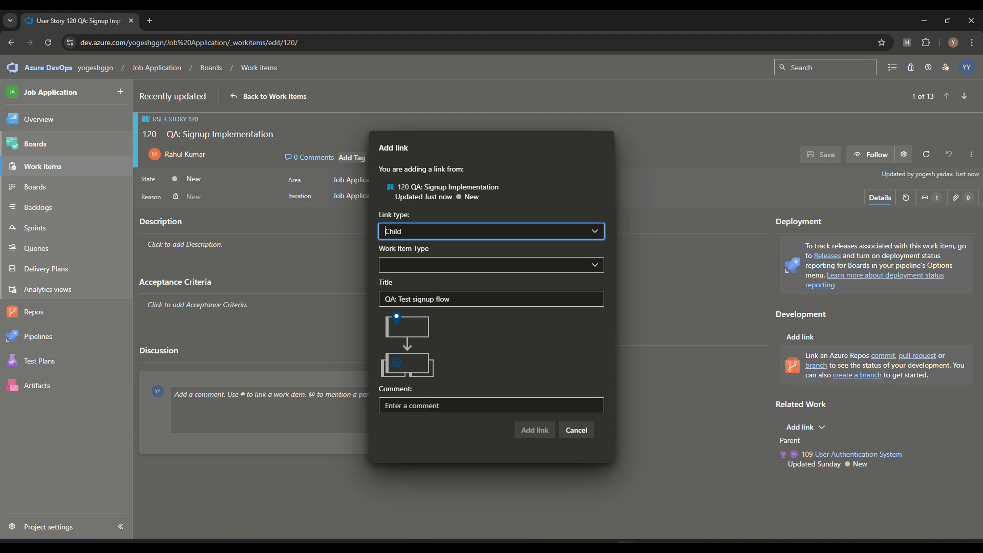
pyautogui.press('Tab')
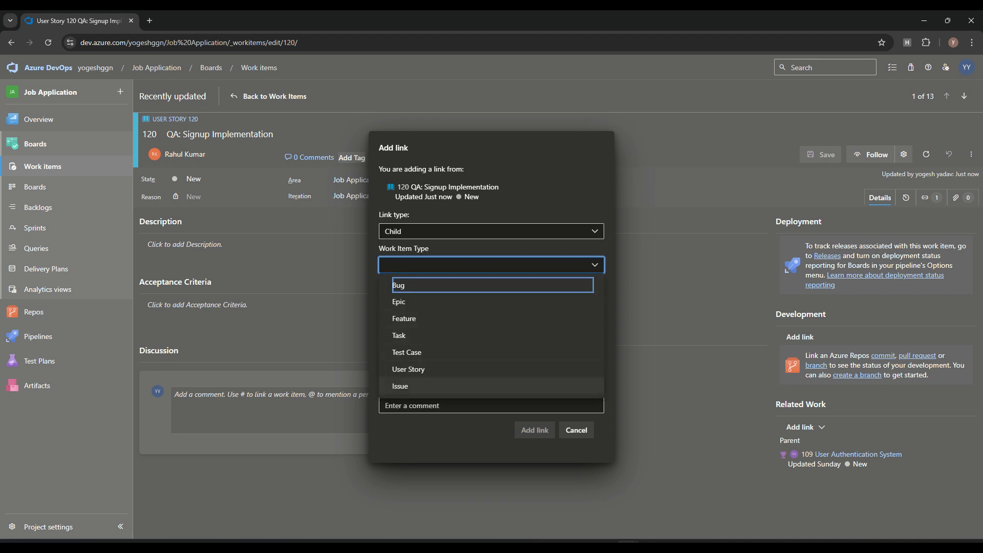
pyautogui.click(430, 335)
pyautogui.press('Return')
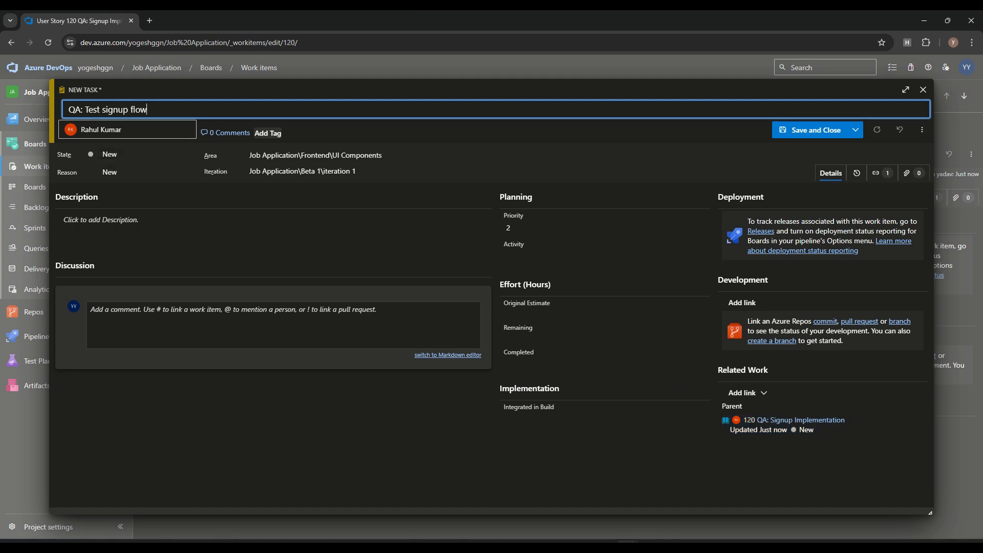
pyautogui.click(816, 130)
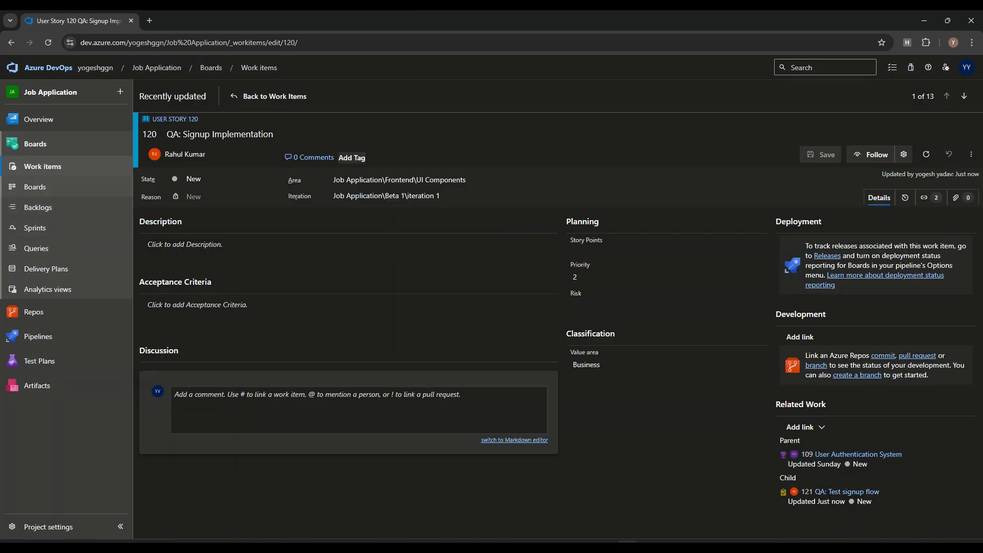
# Start a new feature titled Job Management System from the work items list and set its Effort to 15.
pyautogui.click(43, 167)
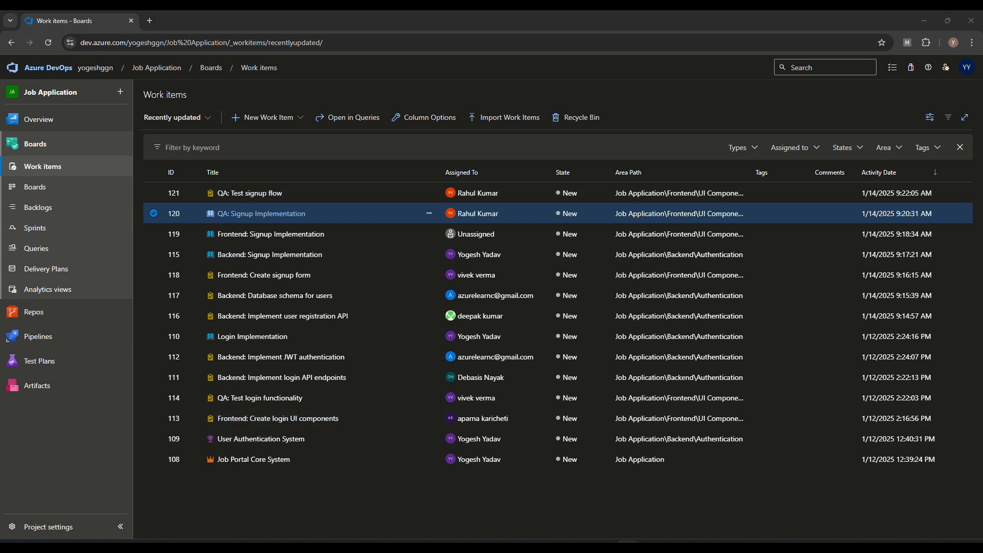
pyautogui.click(262, 117)
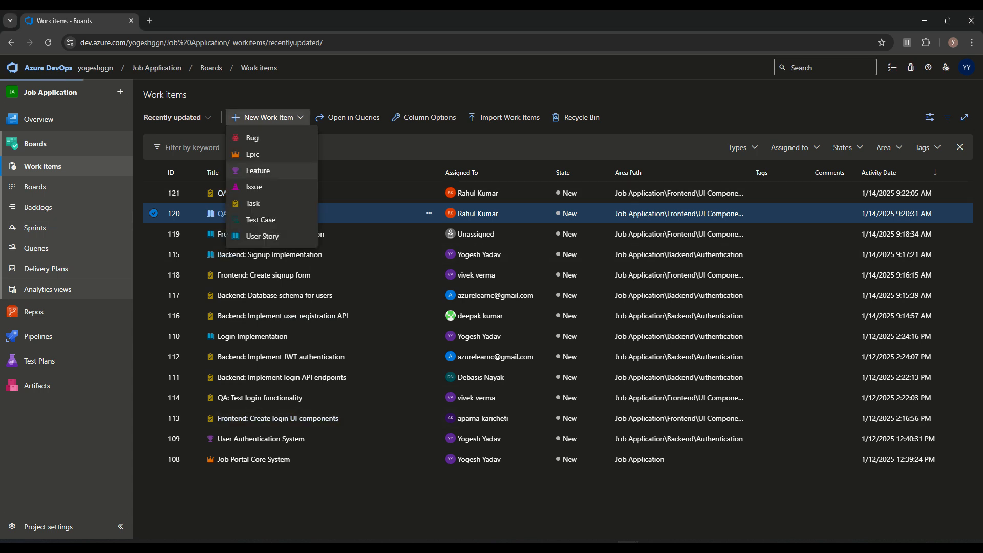
pyautogui.click(261, 170)
pyautogui.write('Job Management System')
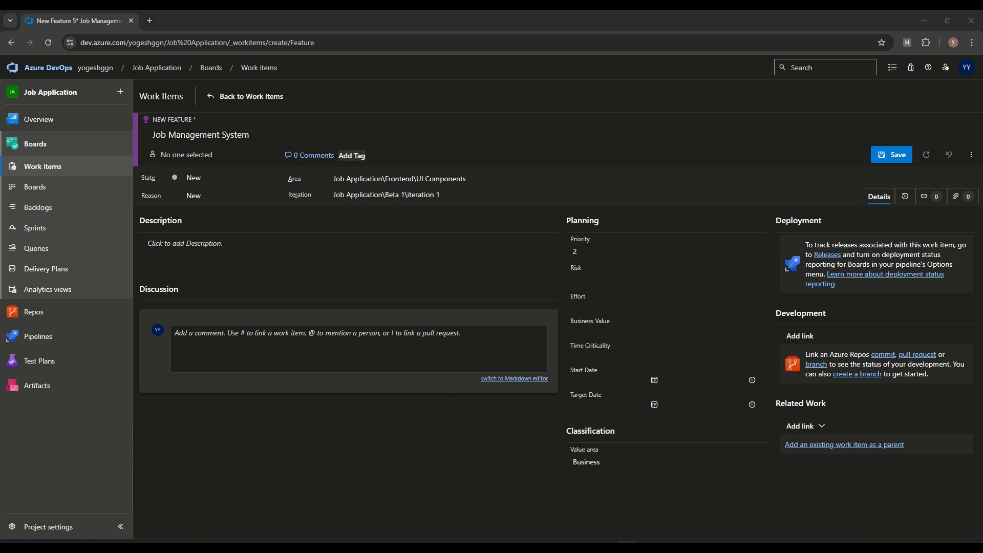
pyautogui.click(666, 306)
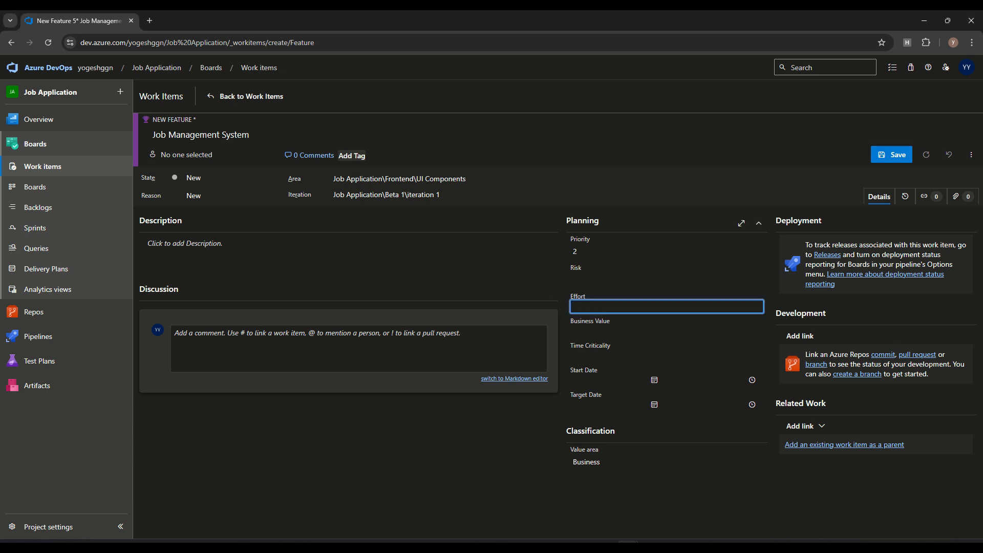
pyautogui.write('15')
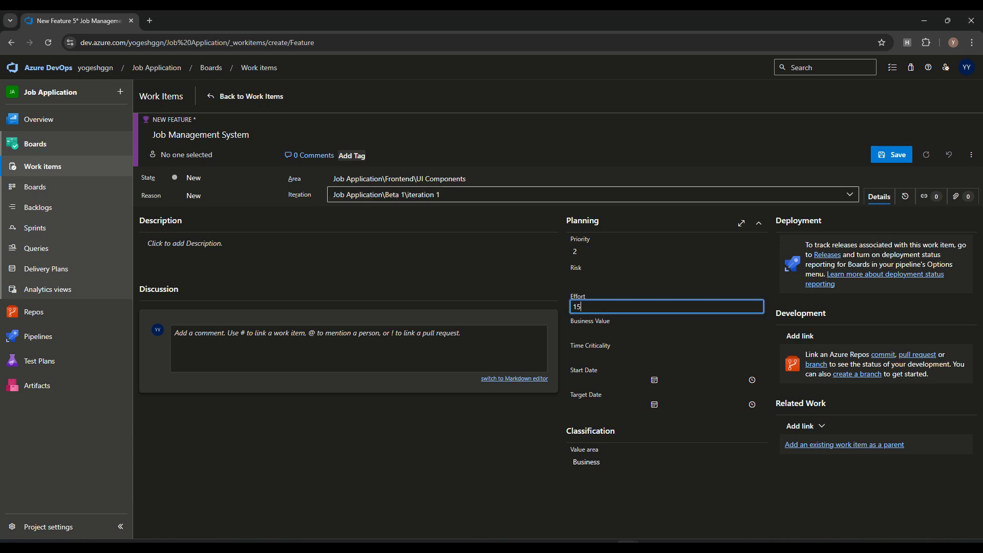
# Set the Job Management System feature's area to Job Application\Backend\Authentication, keeping its state as New.
pyautogui.click(448, 179)
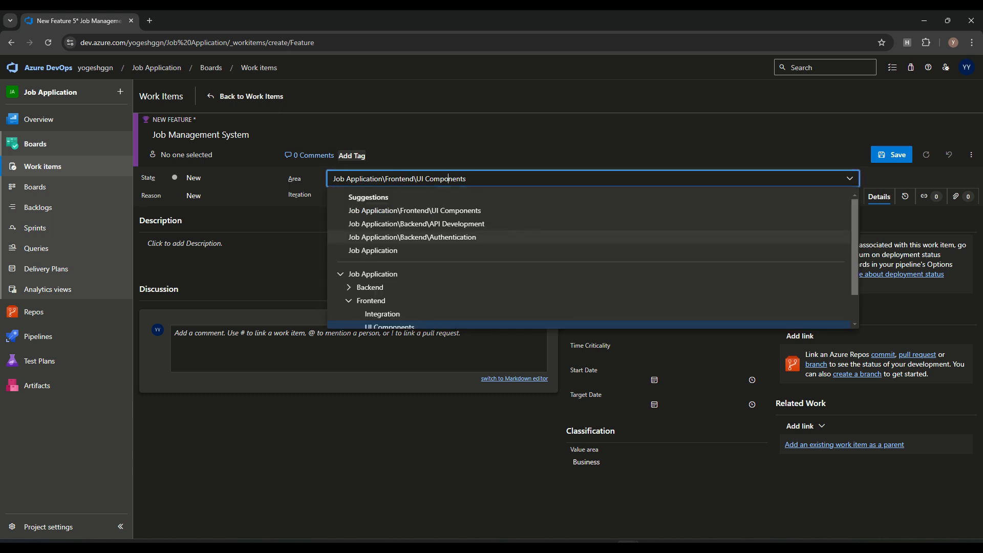
pyautogui.click(412, 237)
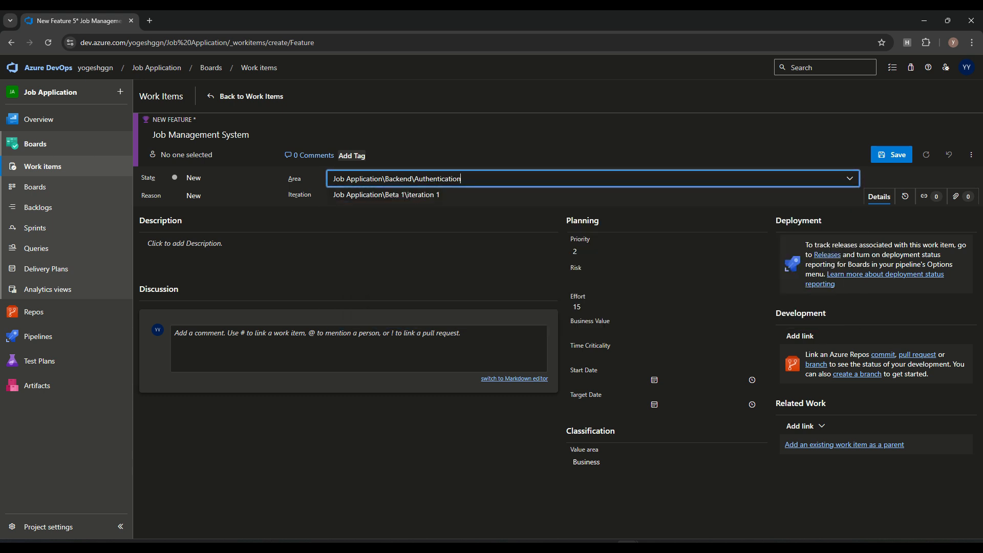
pyautogui.click(231, 177)
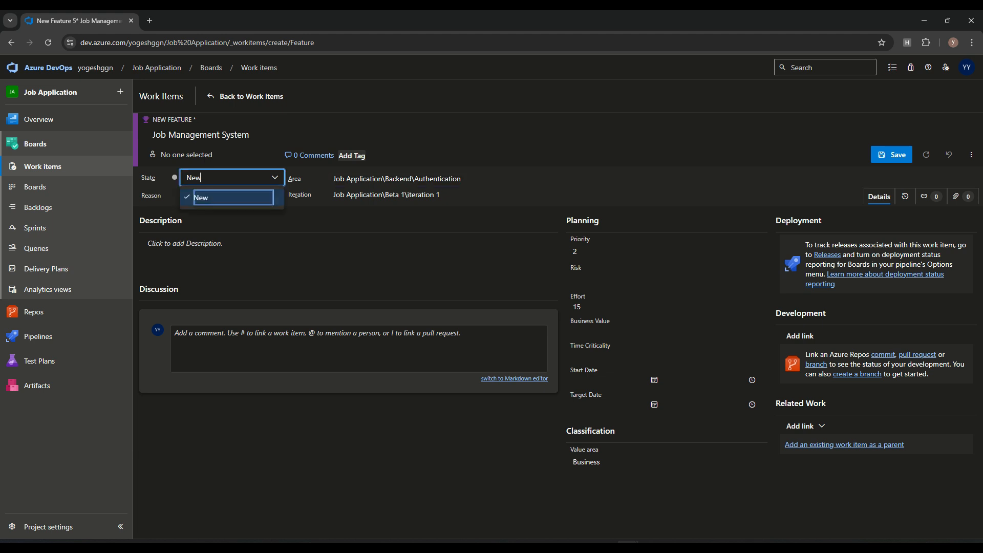
pyautogui.click(307, 291)
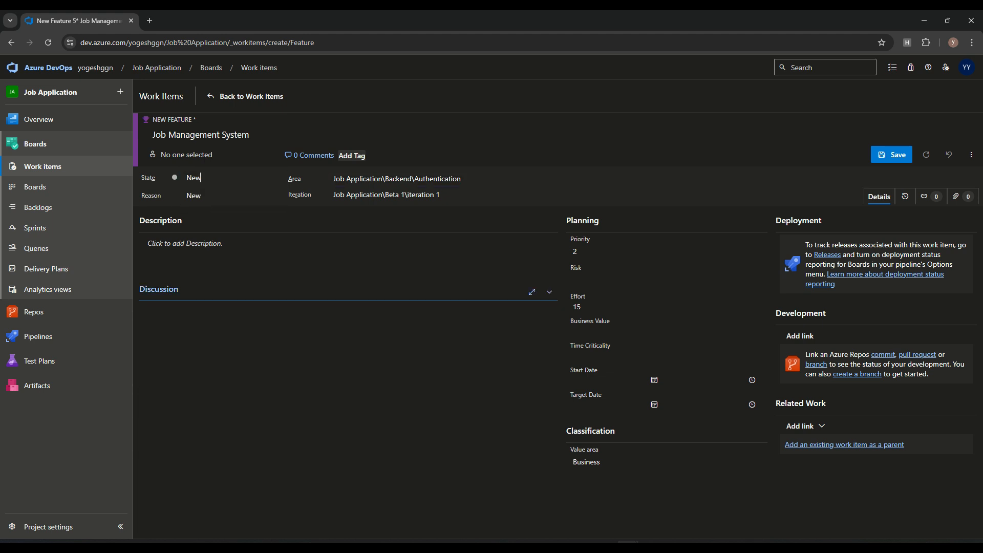
# Assign the Job Management System feature, link Epic 108, Job Portal Core System, as its parent and save the feature.
pyautogui.press('Return')
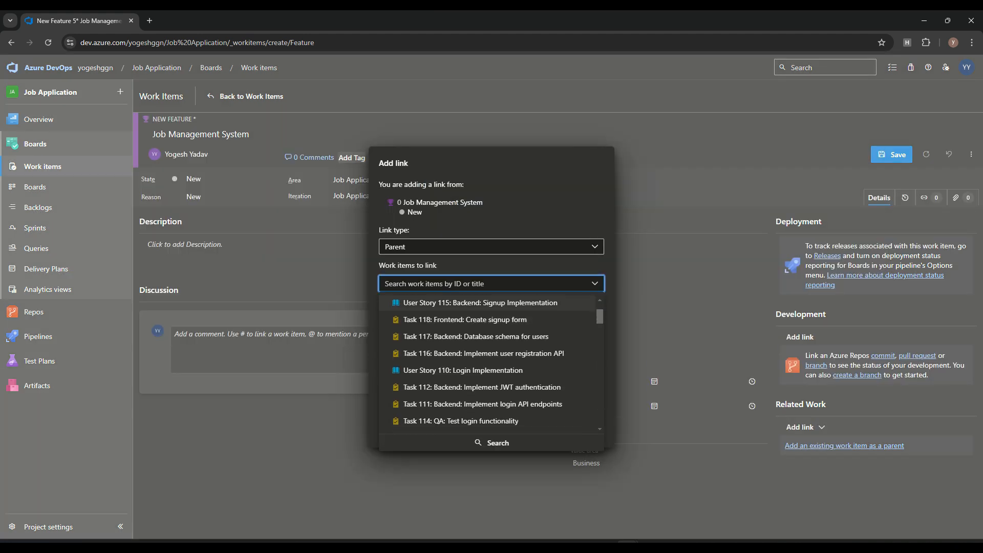
pyautogui.scroll(-4, 491, 361)
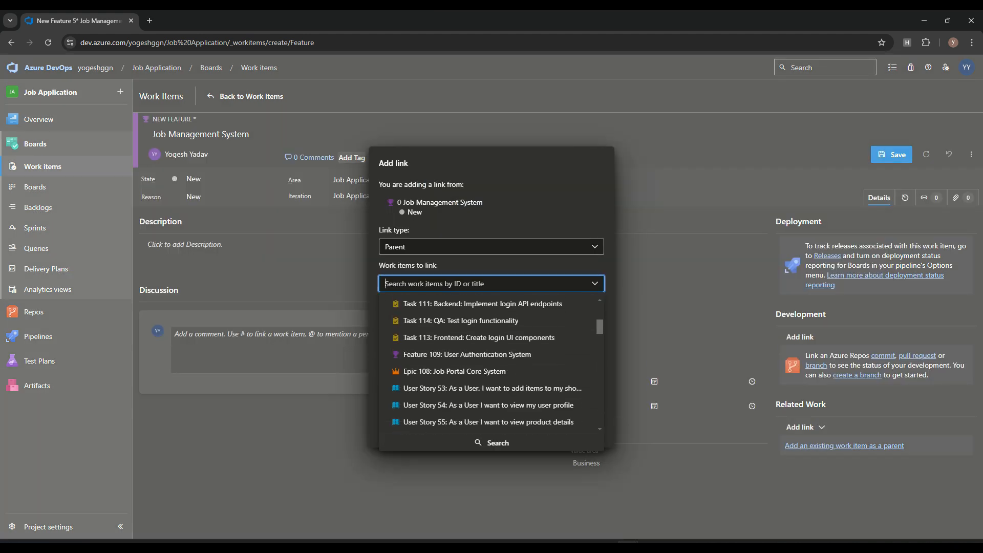
pyautogui.click(455, 369)
pyautogui.click(534, 432)
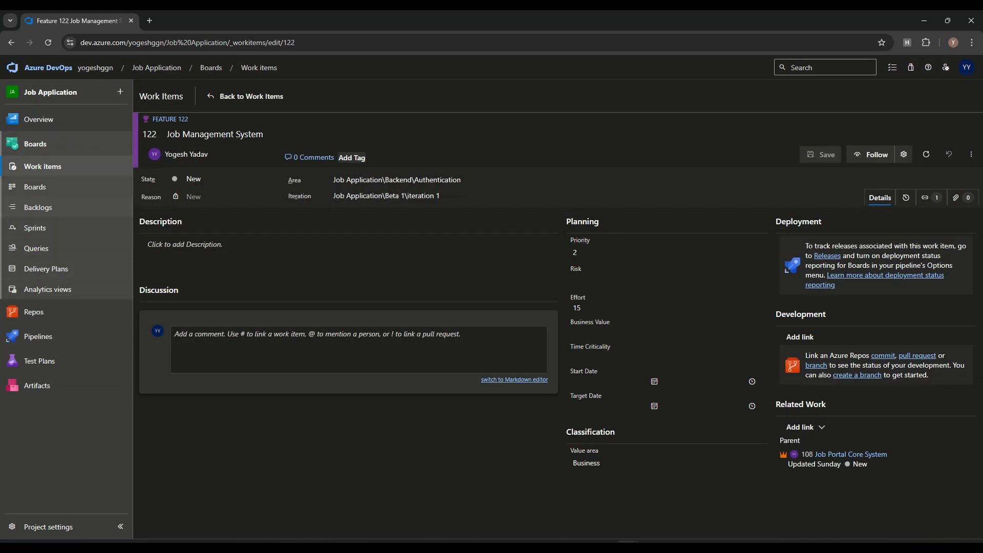
# Return to the work items list, go to the project's sprints and expand the sprints of all teams.
pyautogui.click(43, 167)
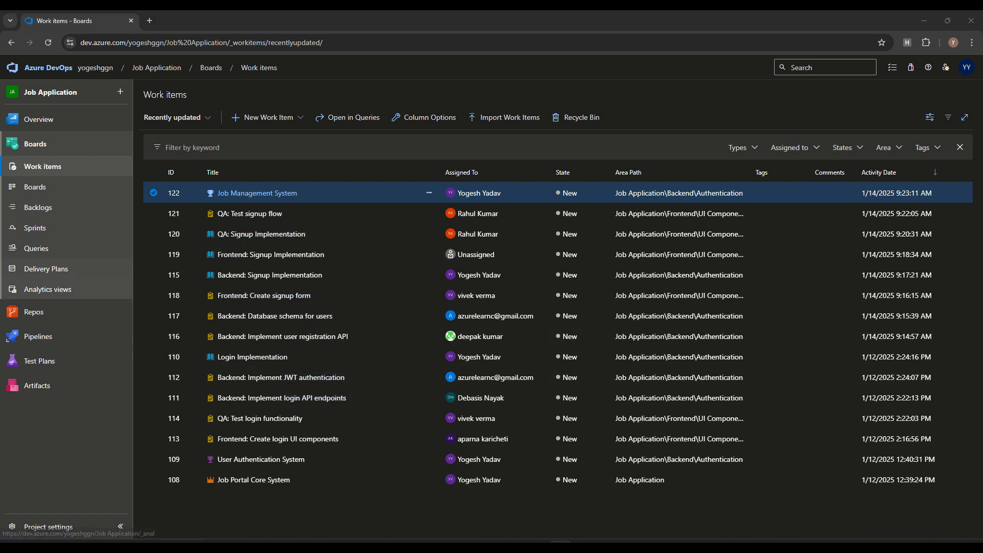
pyautogui.click(35, 228)
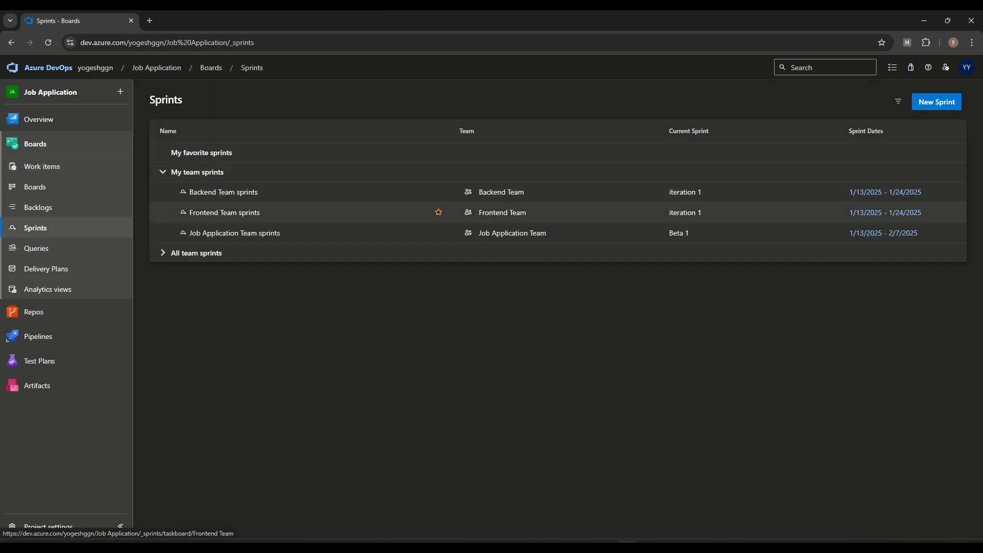
pyautogui.click(196, 253)
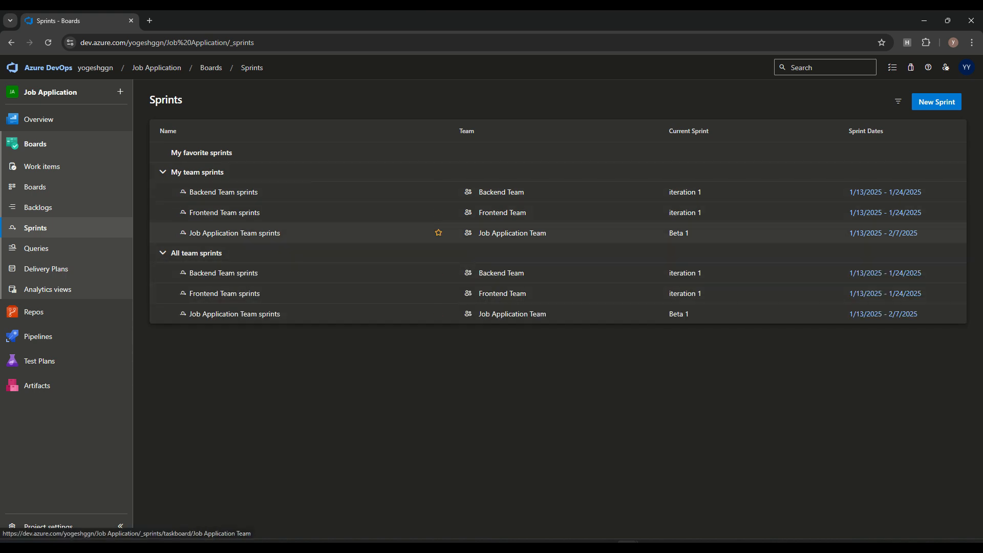
# Open the project configuration in the project settings and review the iterations with their start and end dates.
pyautogui.click(49, 527)
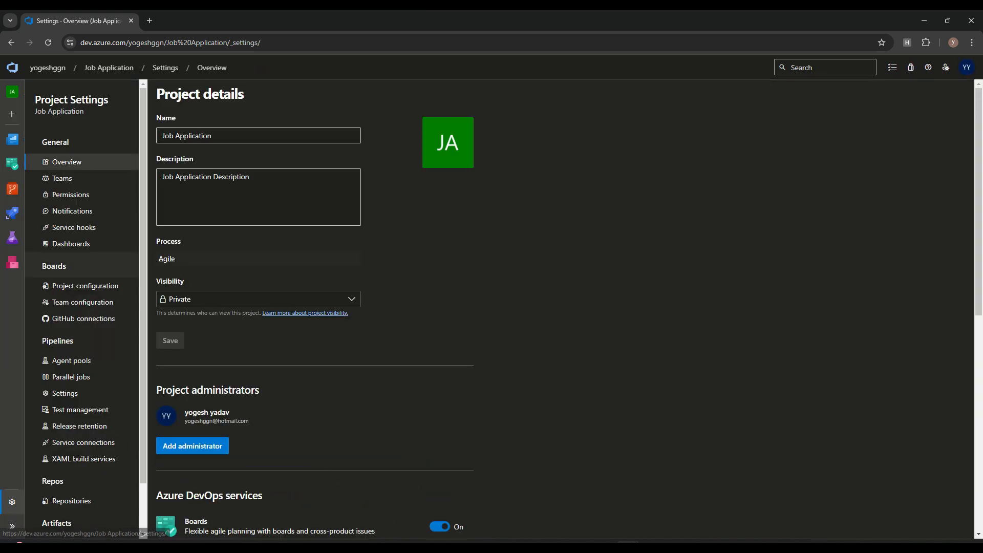
pyautogui.click(85, 285)
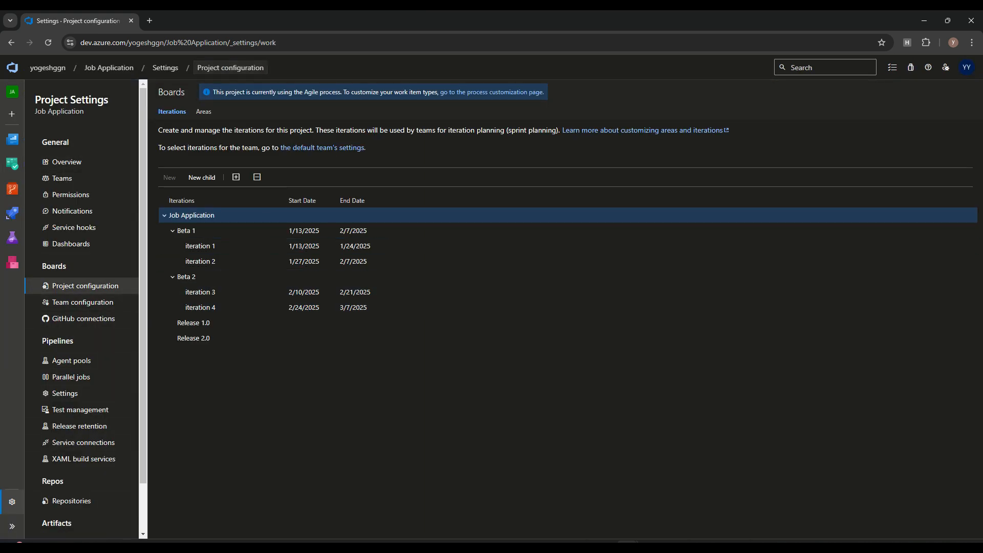
pyautogui.click(537, 547)
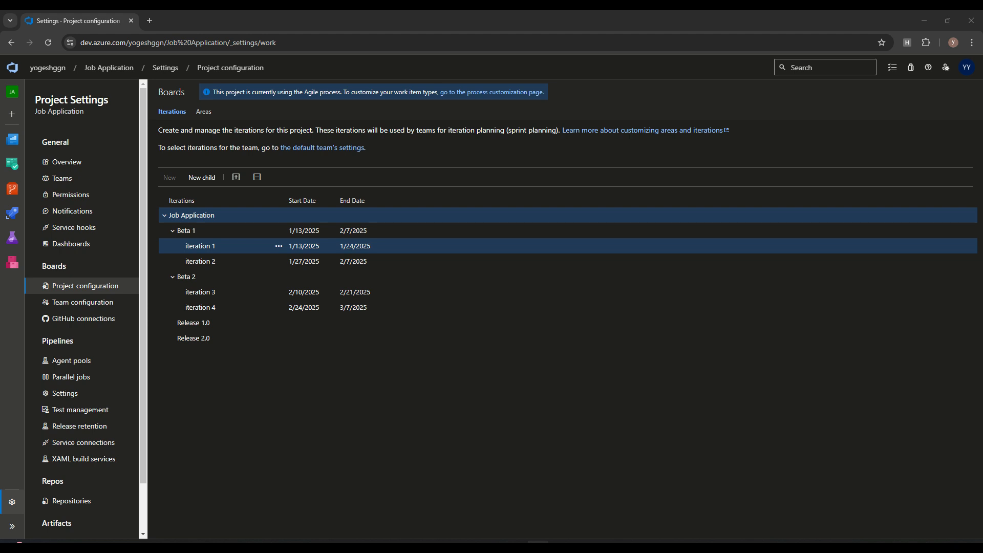
pyautogui.click(187, 230)
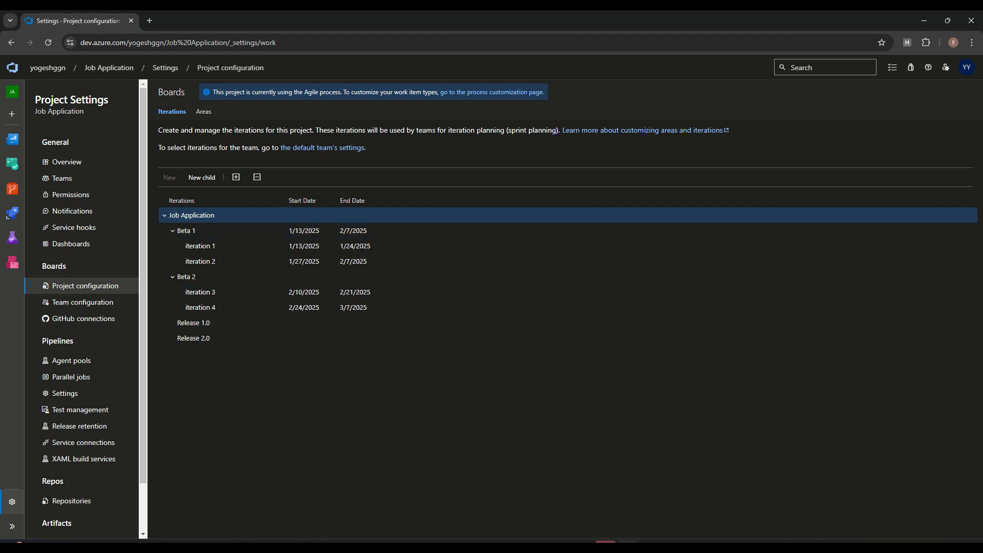
# Collapse the Beta 1 and Beta 2 iterations under Job Application so only the top-level iterations are listed.
pyautogui.click(164, 215)
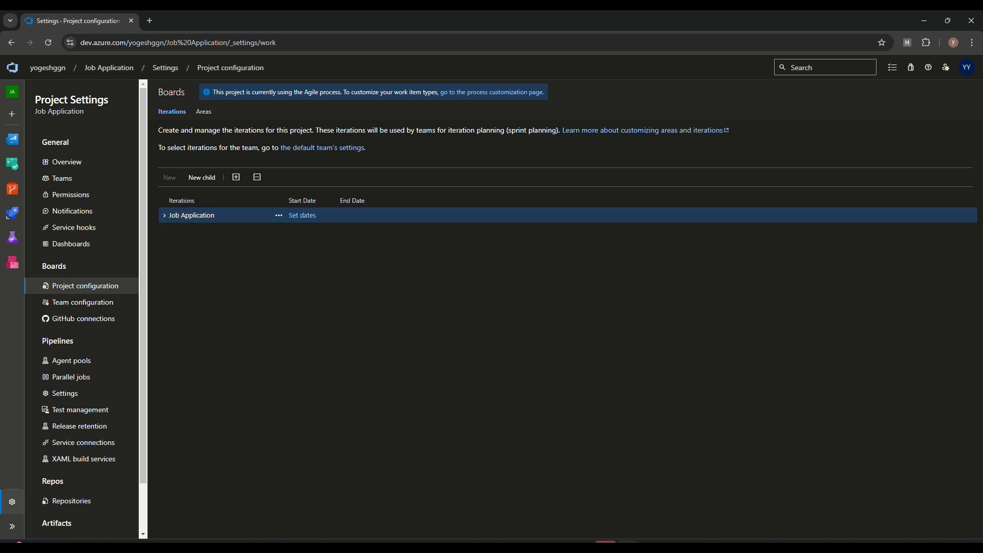
pyautogui.press('Right')
pyautogui.press('Down')
pyautogui.press('Left')
pyautogui.press('Down')
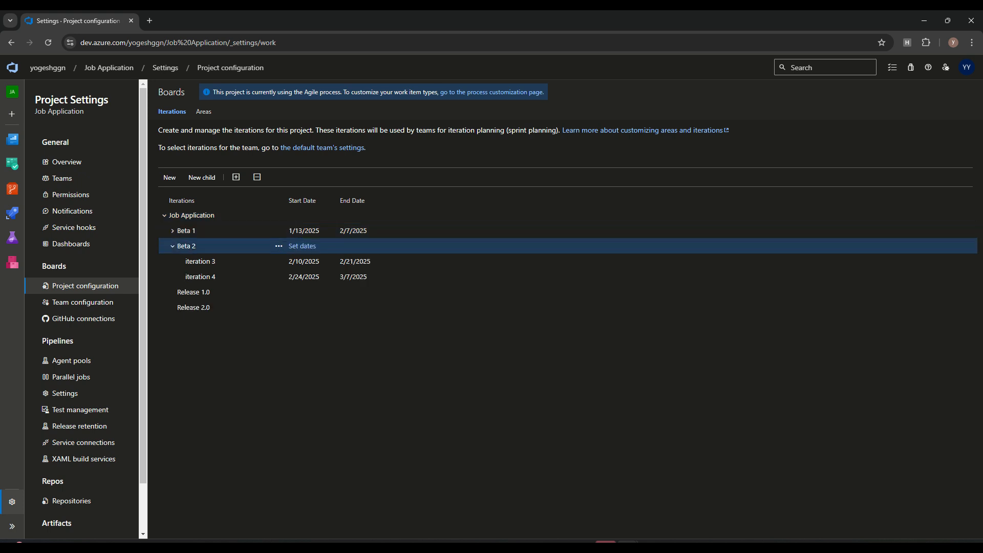
pyautogui.press('Left')
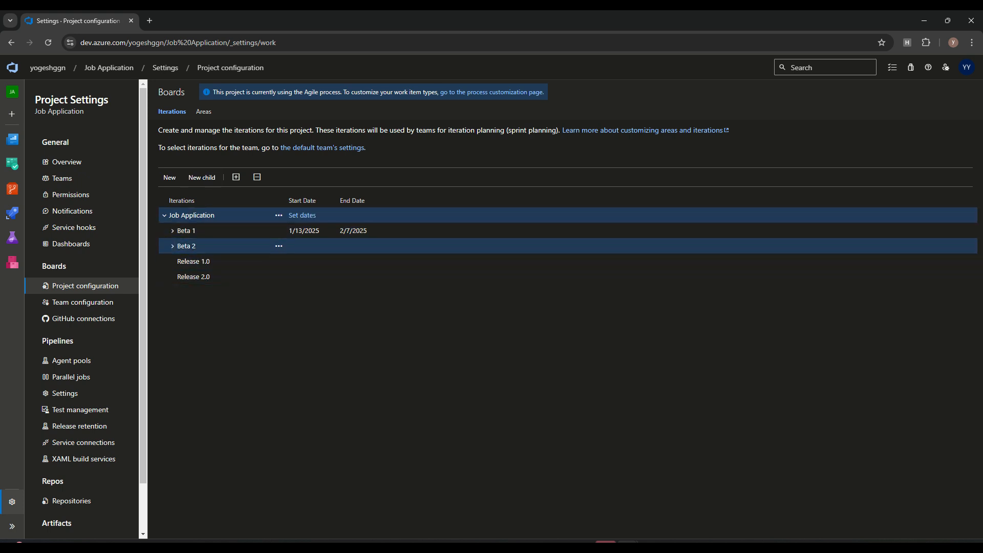
# Create a child iteration named Release 3.0 under Job Application, without start and end dates, and save it.
pyautogui.click(198, 216)
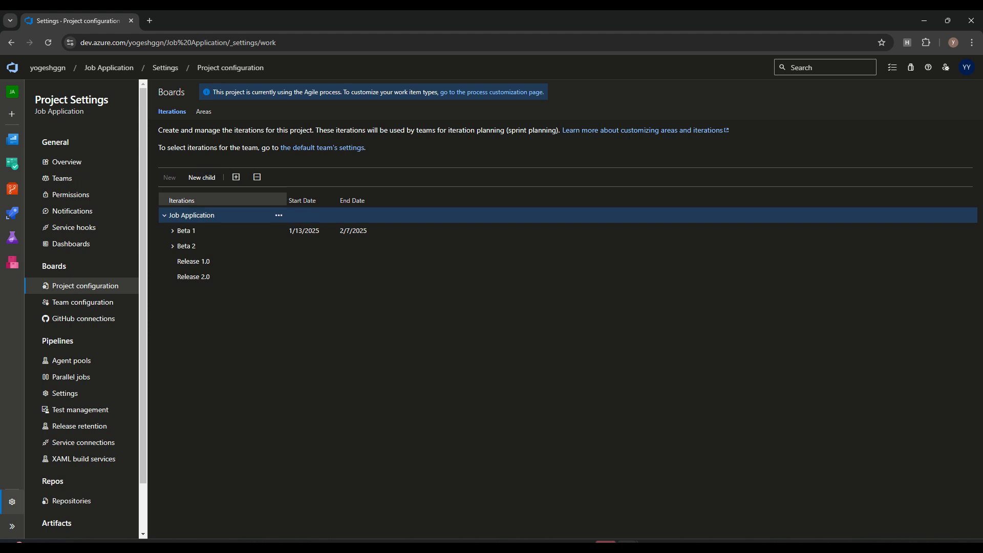
pyautogui.click(201, 177)
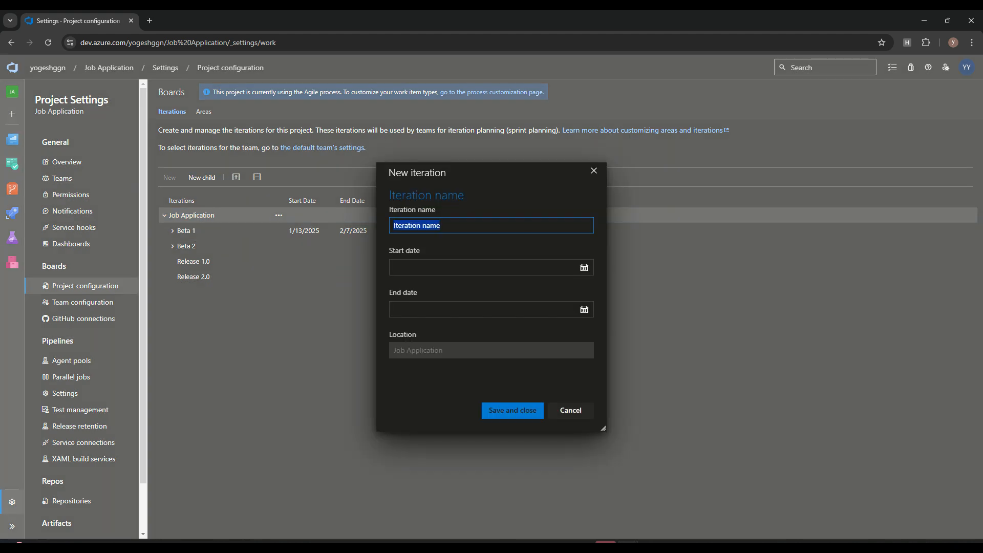
pyautogui.write('R')
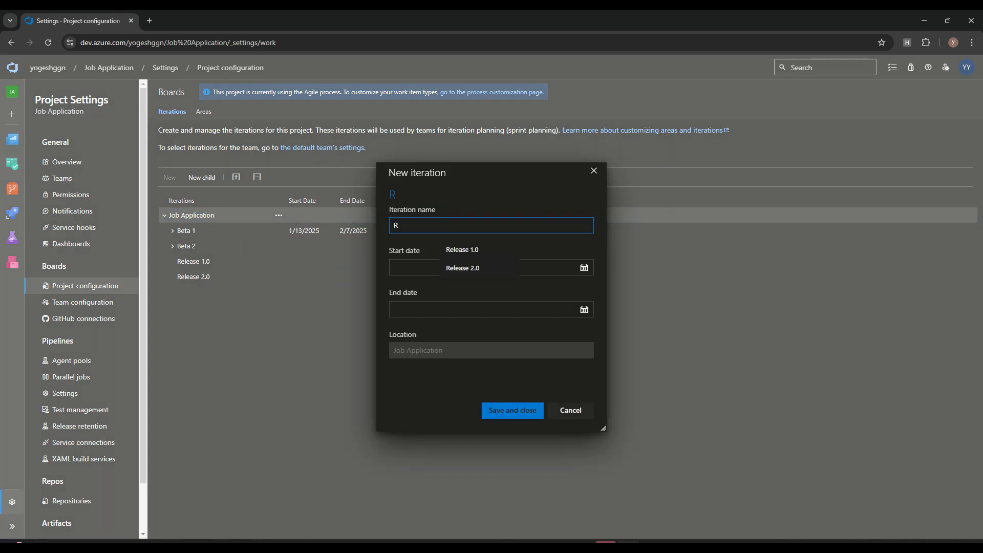
pyautogui.press('Down')
pyautogui.press('Down')
pyautogui.press('Return')
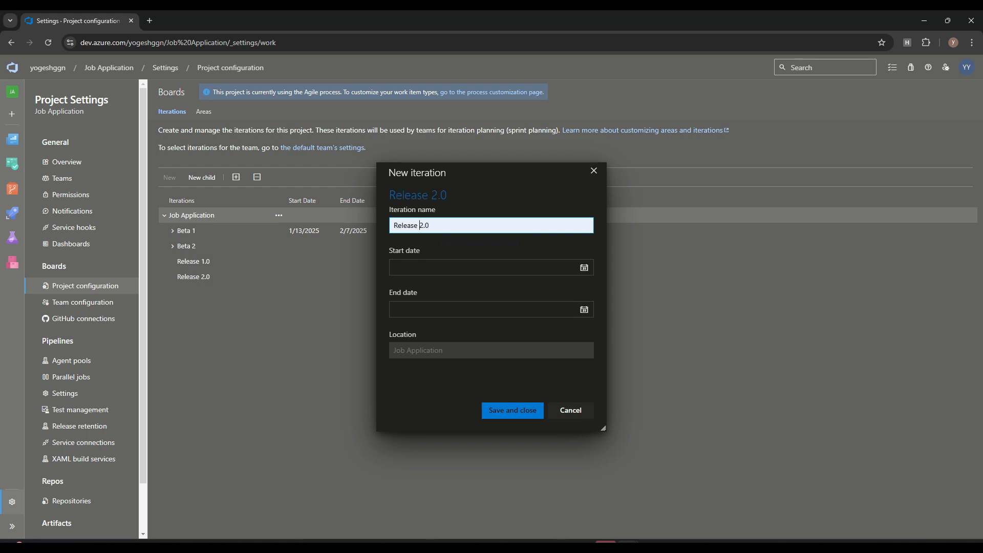
pyautogui.press('Left')
pyautogui.press('Left')
pyautogui.press('BackSpace')
pyautogui.write('3')
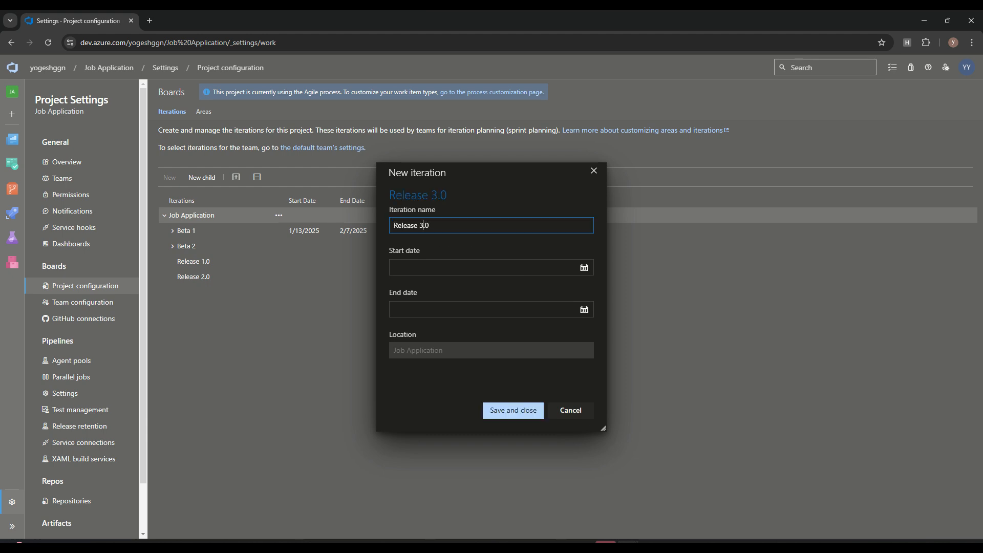
pyautogui.click(512, 411)
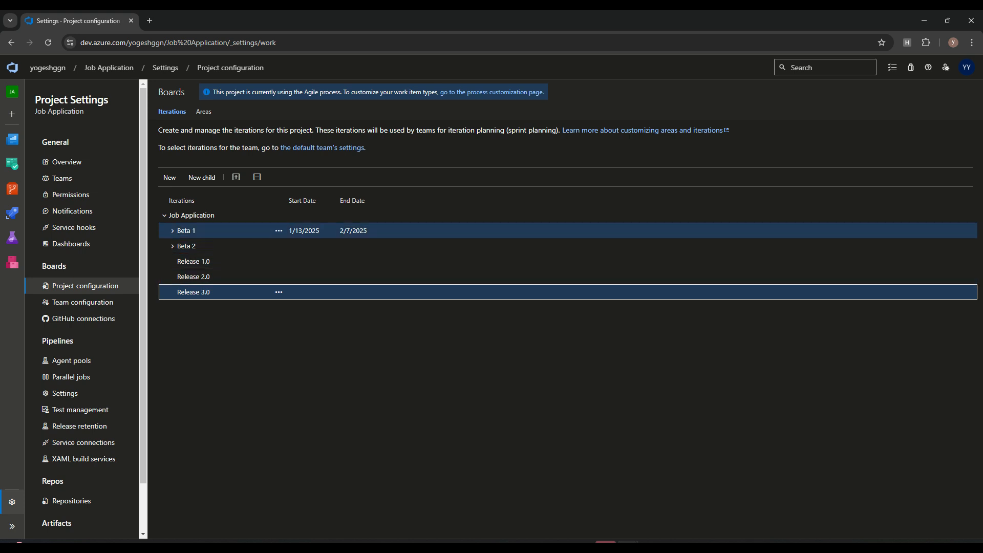
# Expand Beta 1 and Beta 2 and start a new child iteration under Beta 2 named iteration 5.
pyautogui.click(173, 230)
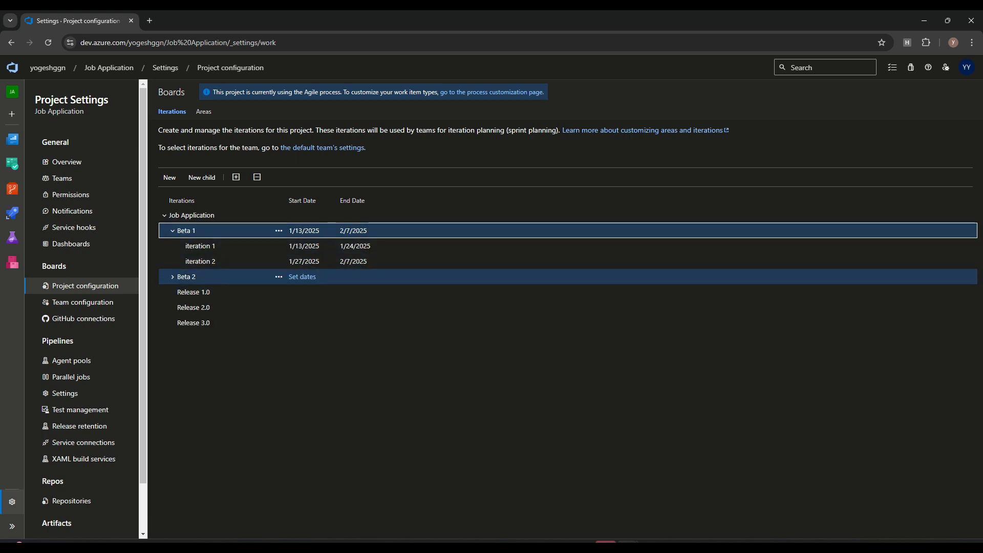
pyautogui.click(172, 277)
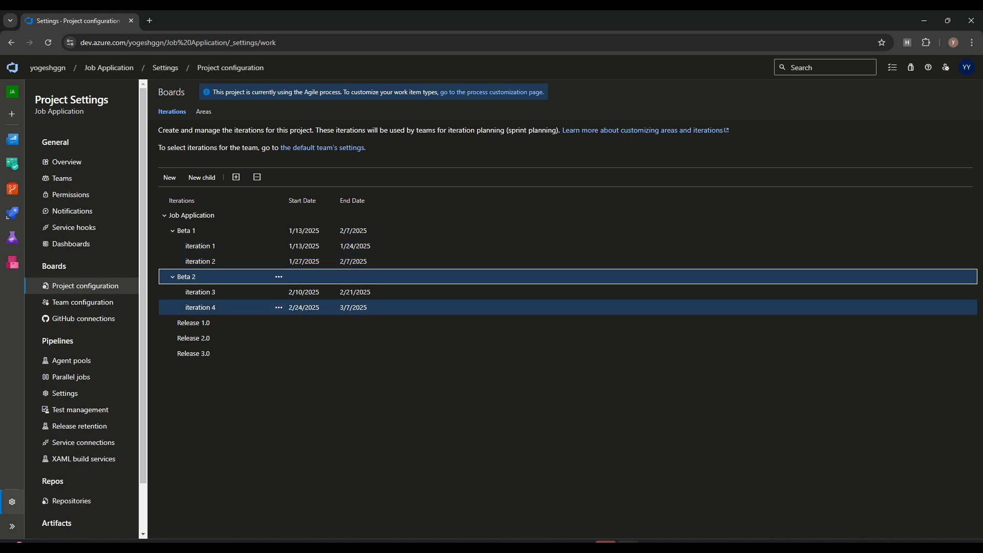
pyautogui.click(278, 276)
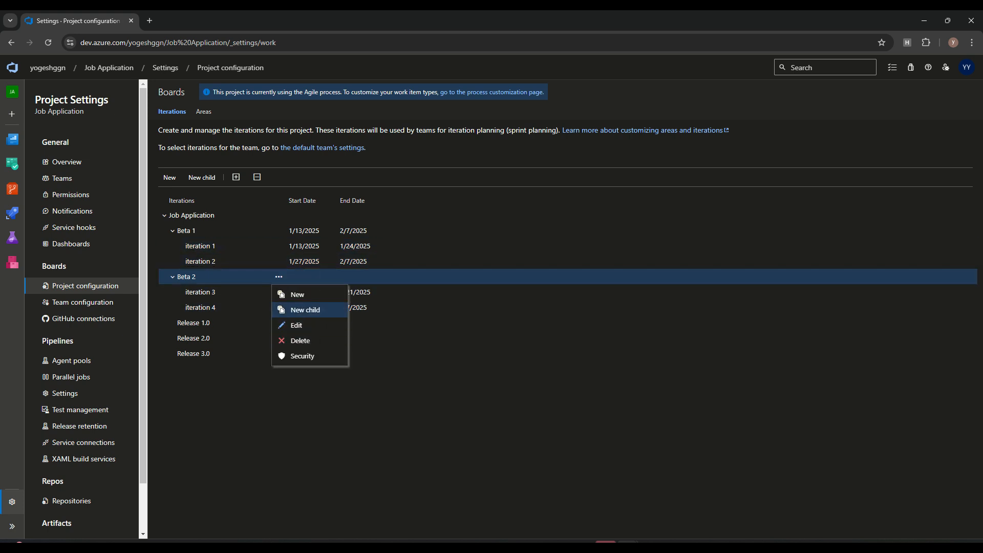
pyautogui.click(300, 309)
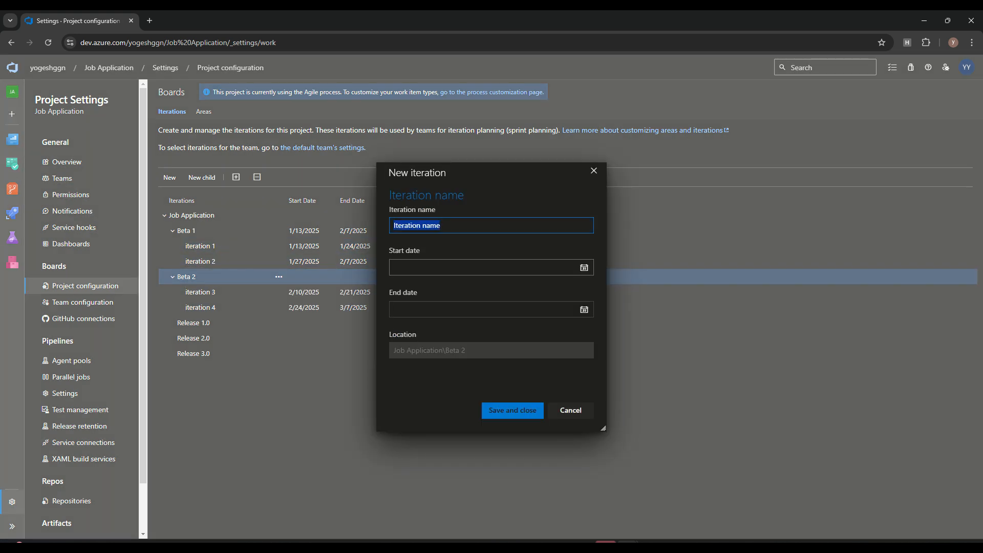
pyautogui.write('item')
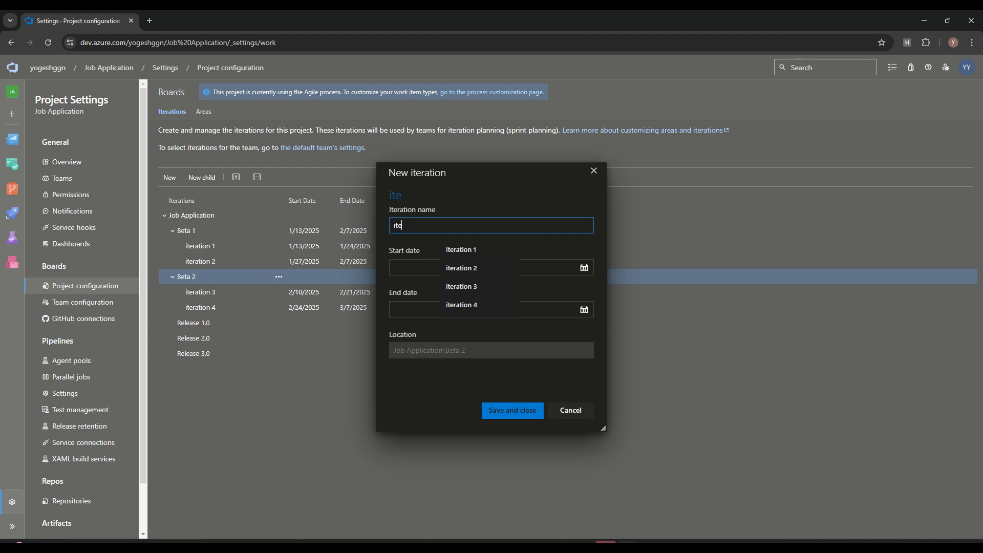
pyautogui.press('BackSpace')
pyautogui.press('Down')
pyautogui.press('Down')
pyautogui.press('Down')
pyautogui.press('Down')
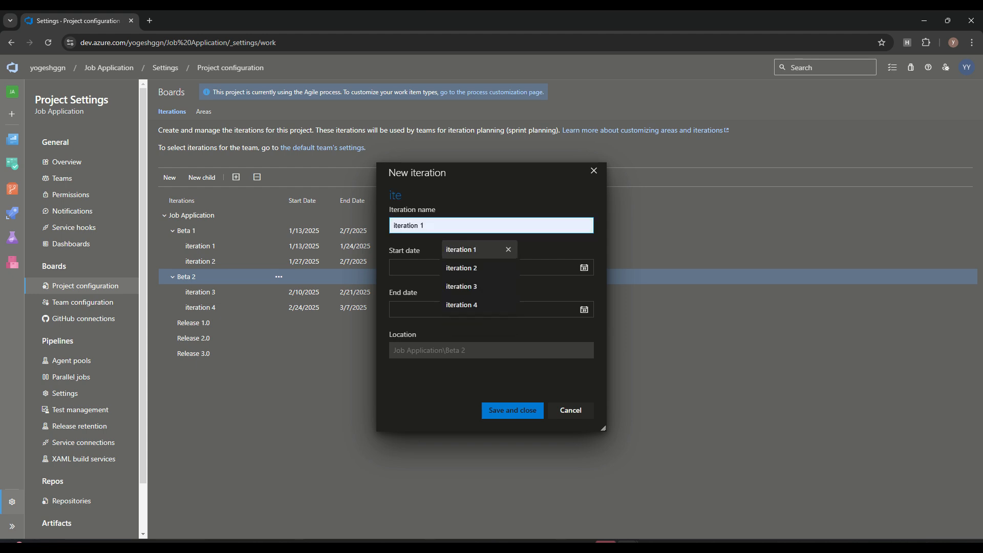
pyautogui.press('Return')
pyautogui.press('BackSpace')
pyautogui.write('5')
# Give iteration 5 a start date of 3/10/2025 with the end date 3/21/2025 and save it.
pyautogui.click(584, 268)
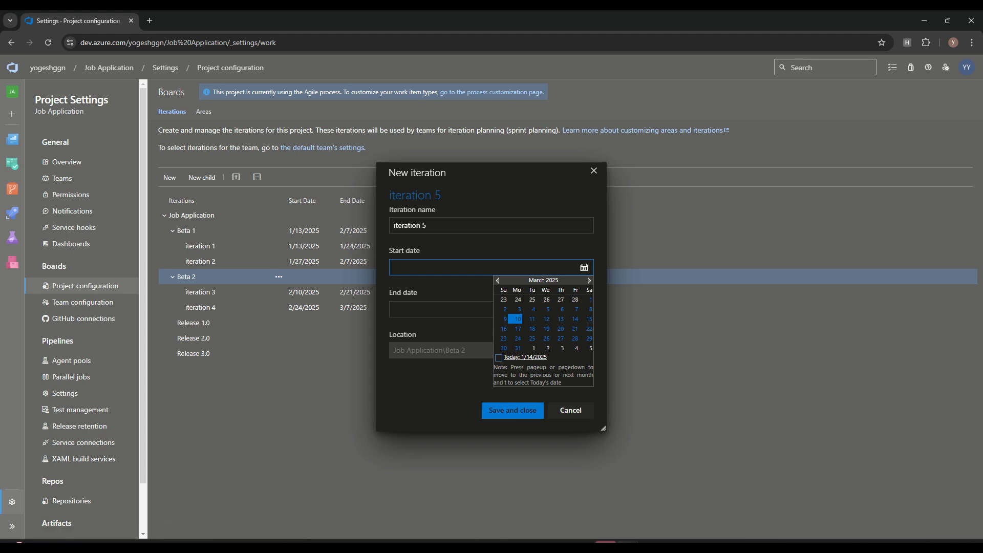
pyautogui.click(517, 319)
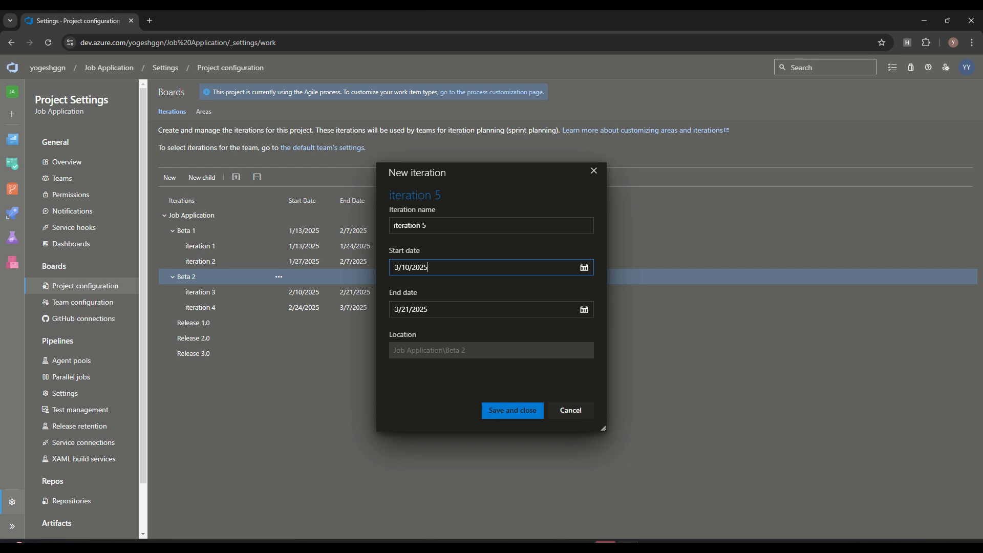
pyautogui.click(513, 410)
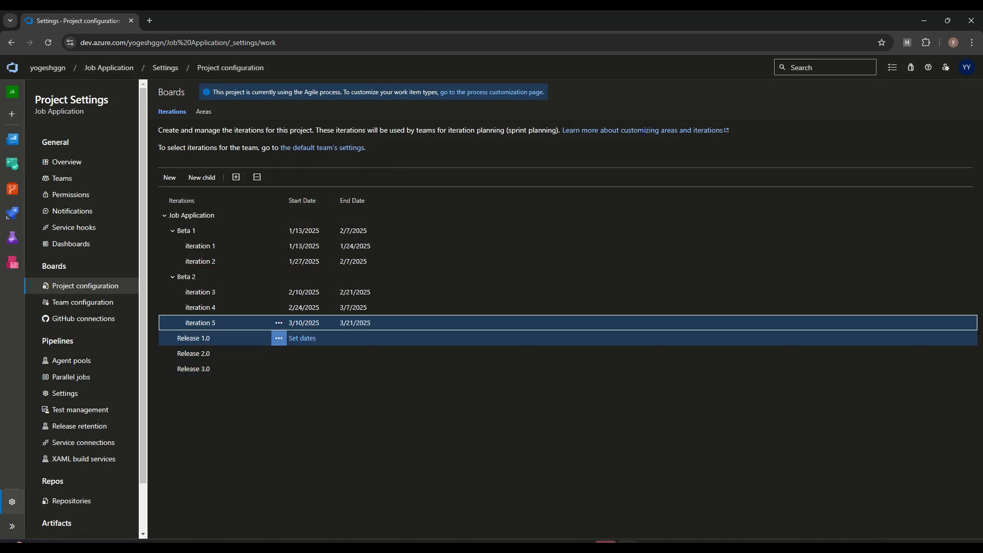
# Start a new child iteration under Release 1.0 and name it iteration 6.
pyautogui.click(278, 338)
pyautogui.click(306, 371)
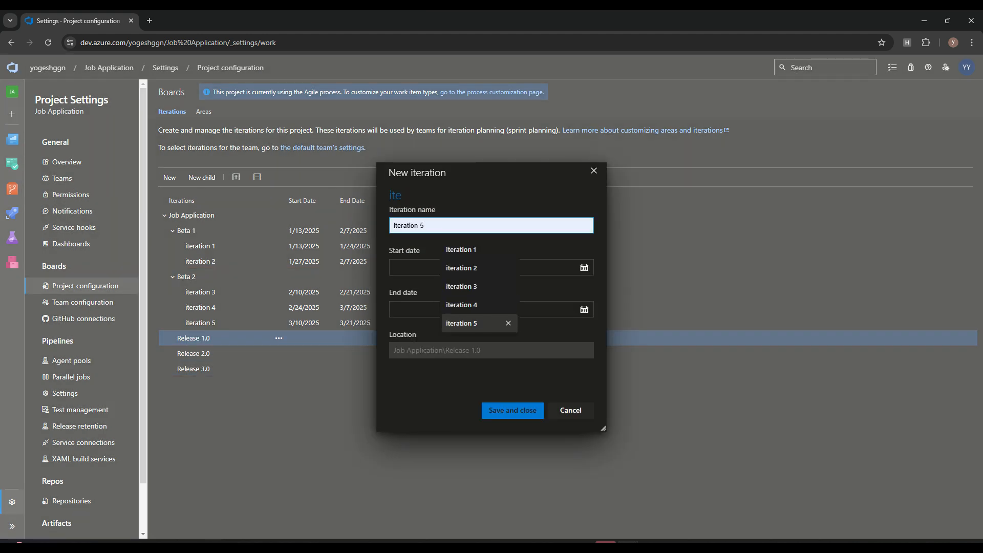
pyautogui.press('BackSpace')
pyautogui.write('6')
# Set iteration 6 to start on 3/24/2025 and end on 4/4/2025, and save it.
pyautogui.click(584, 267)
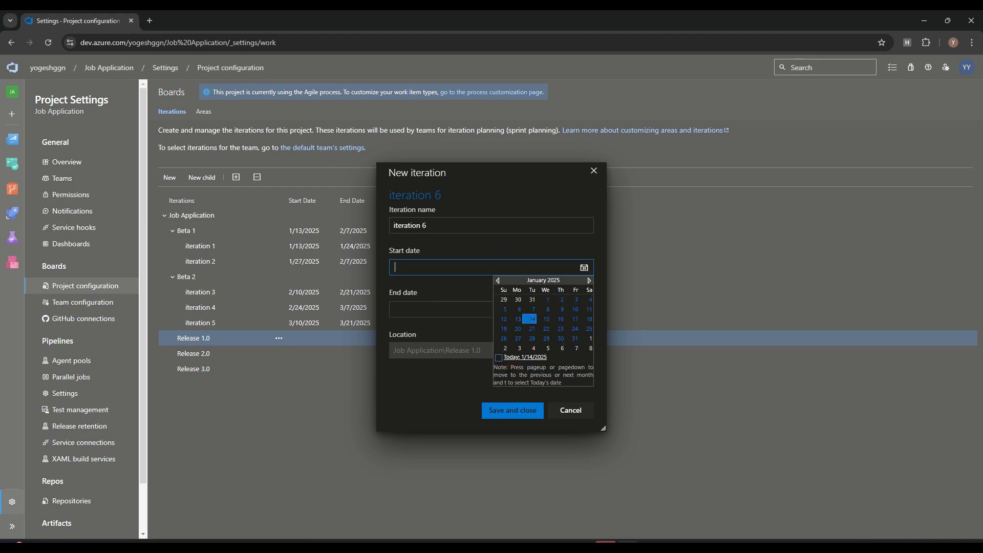
pyautogui.click(589, 281)
pyautogui.click(589, 280)
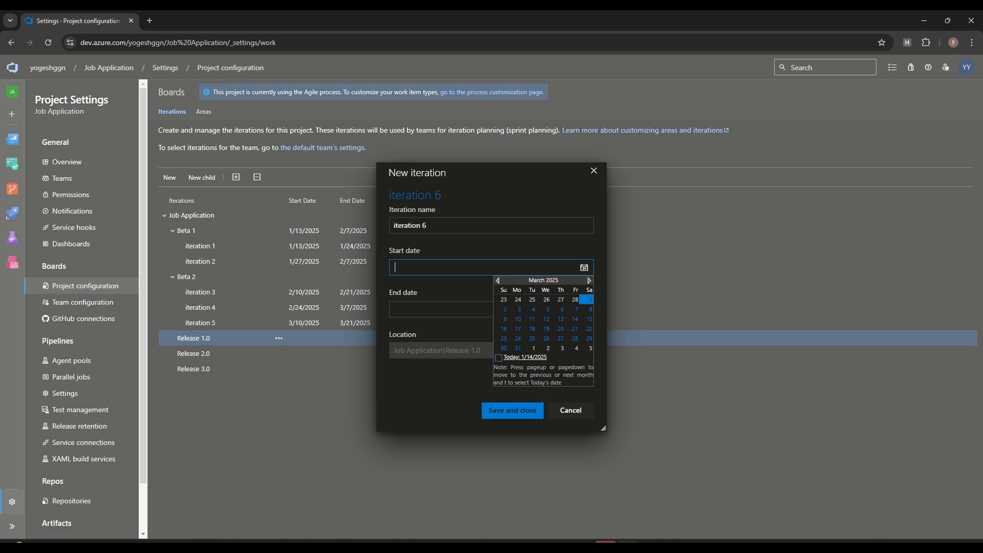
pyautogui.click(517, 338)
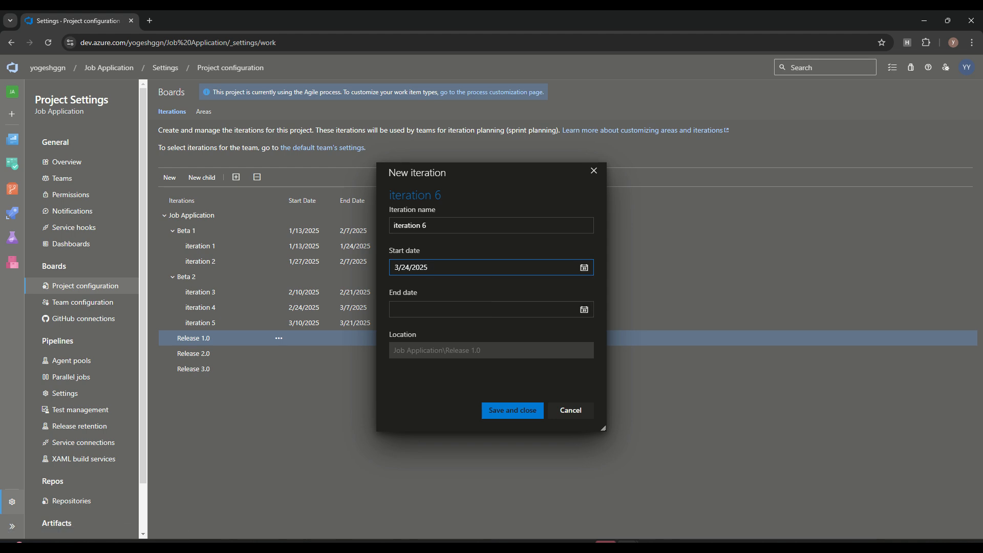
pyautogui.click(491, 309)
pyautogui.click(584, 309)
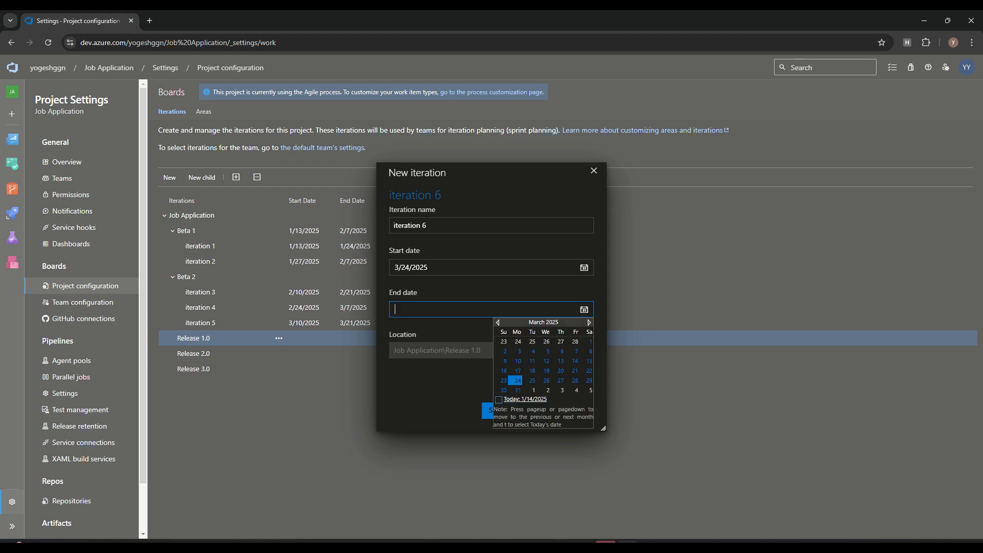
pyautogui.write('4/4/2025')
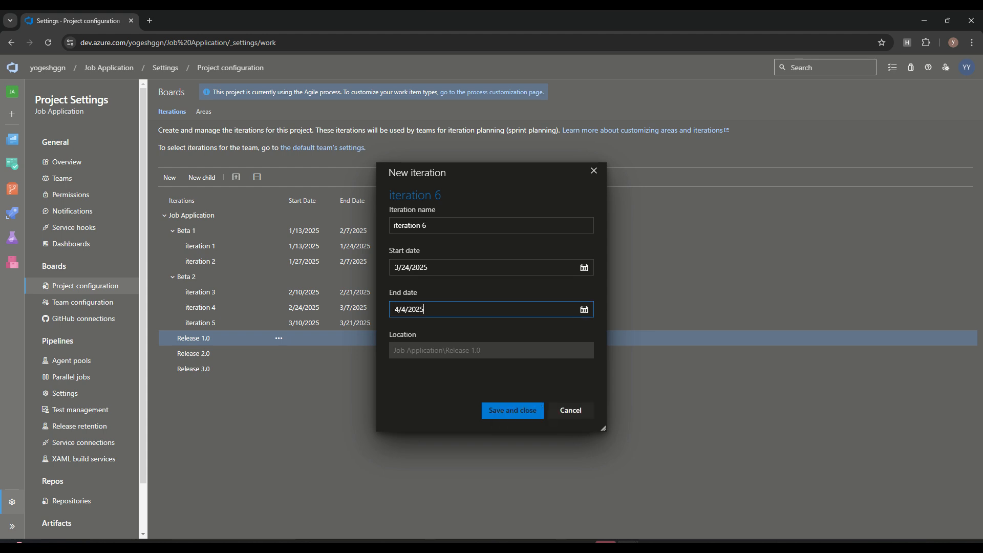
pyautogui.press('Return')
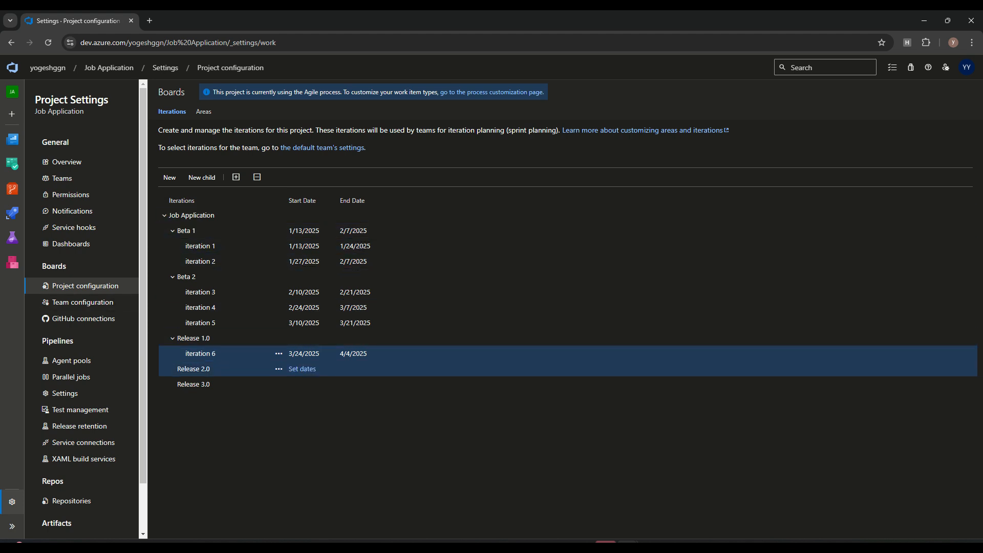
# Open the team configuration, read the QA Team's error message and show the Frontend Team's iterations.
pyautogui.click(83, 302)
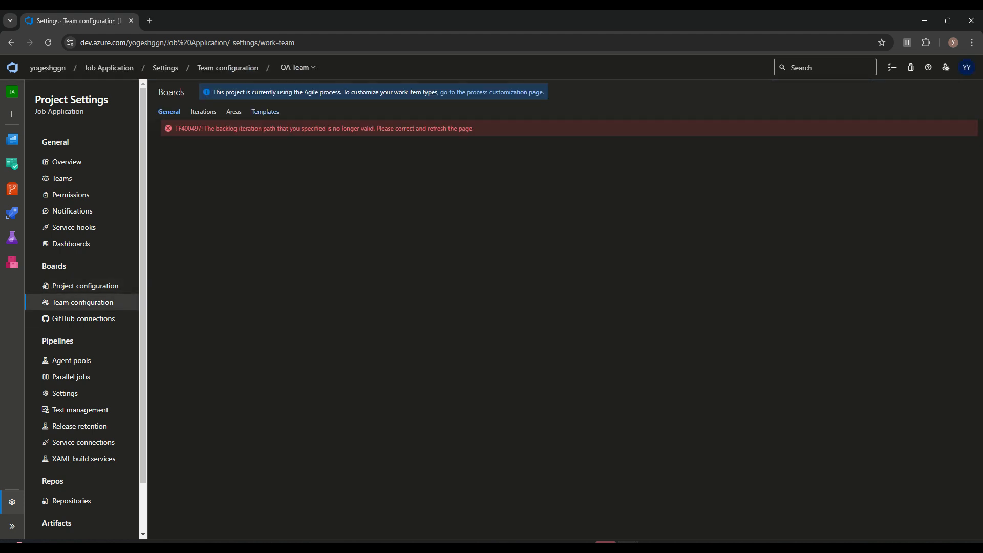
pyautogui.moveTo(205, 128); pyautogui.dragTo(473, 128)
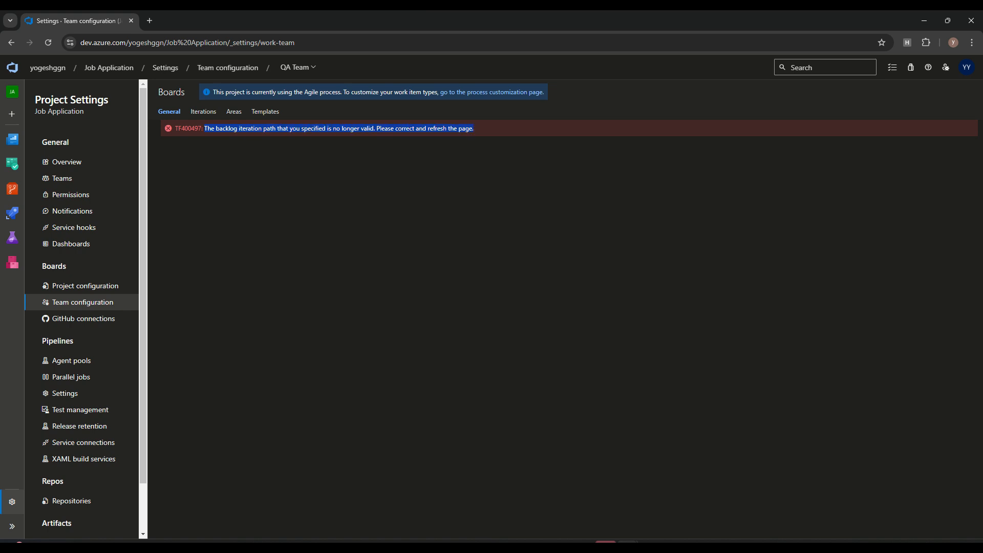
pyautogui.click(298, 67)
pyautogui.click(313, 102)
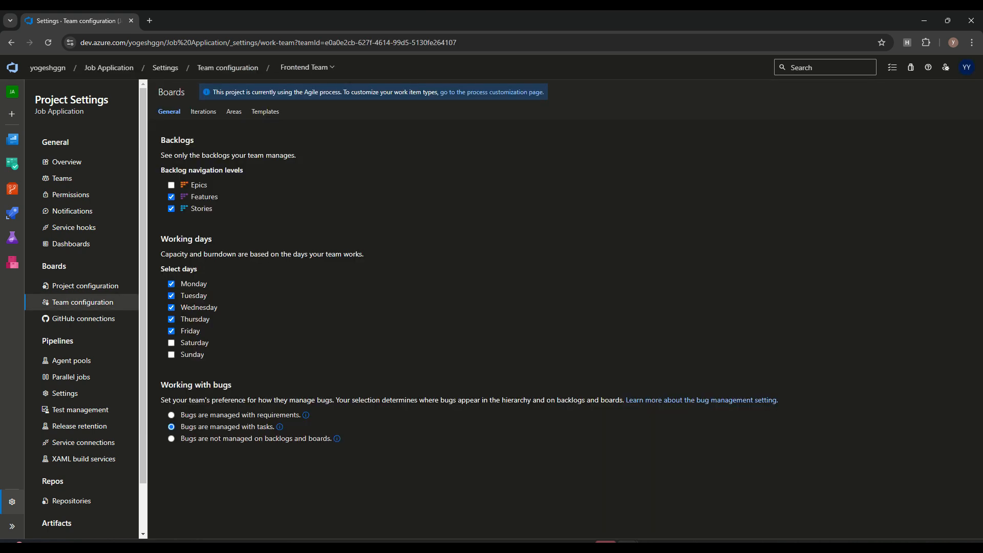
pyautogui.click(203, 111)
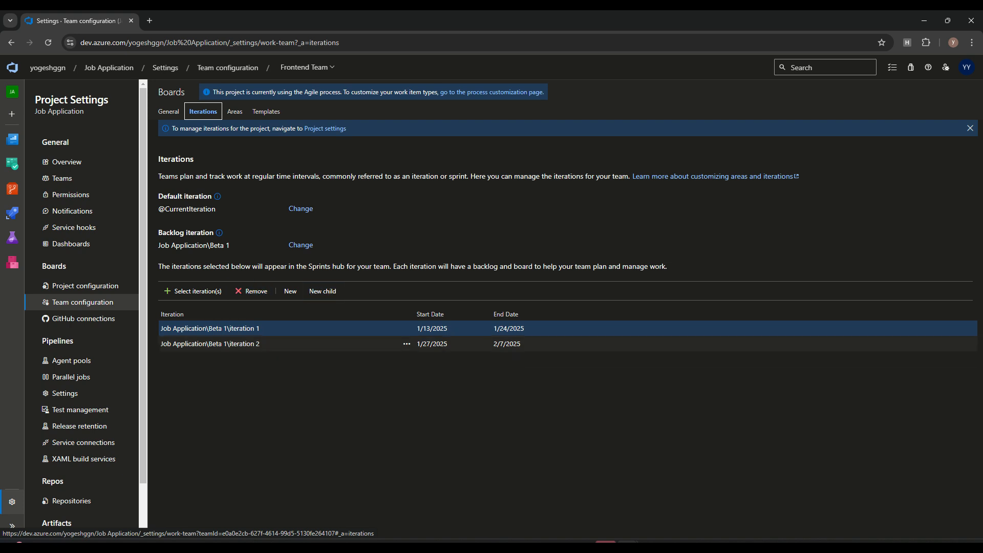
# Switch the team configuration to the Backend Team and review its backlog iteration and selected iterations.
pyautogui.click(306, 67)
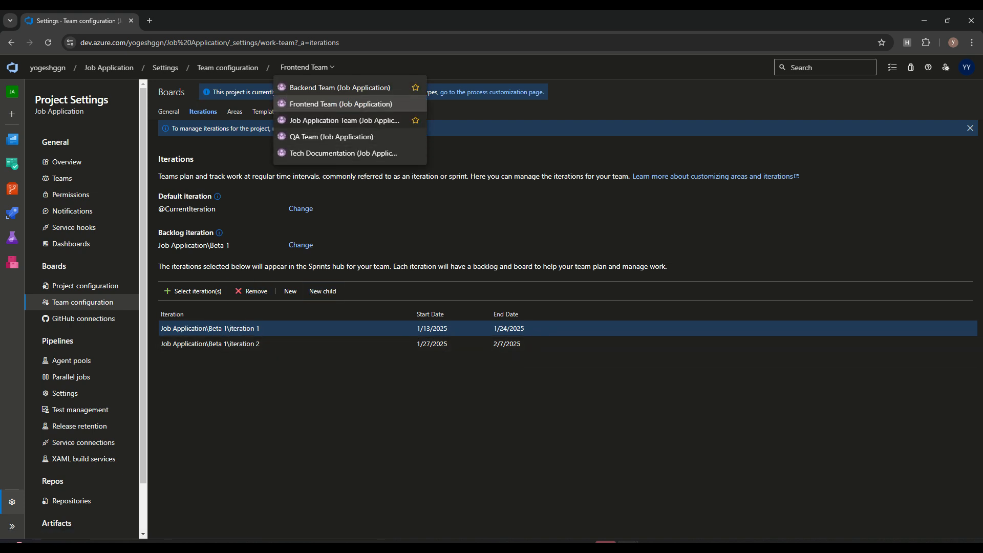
pyautogui.click(339, 88)
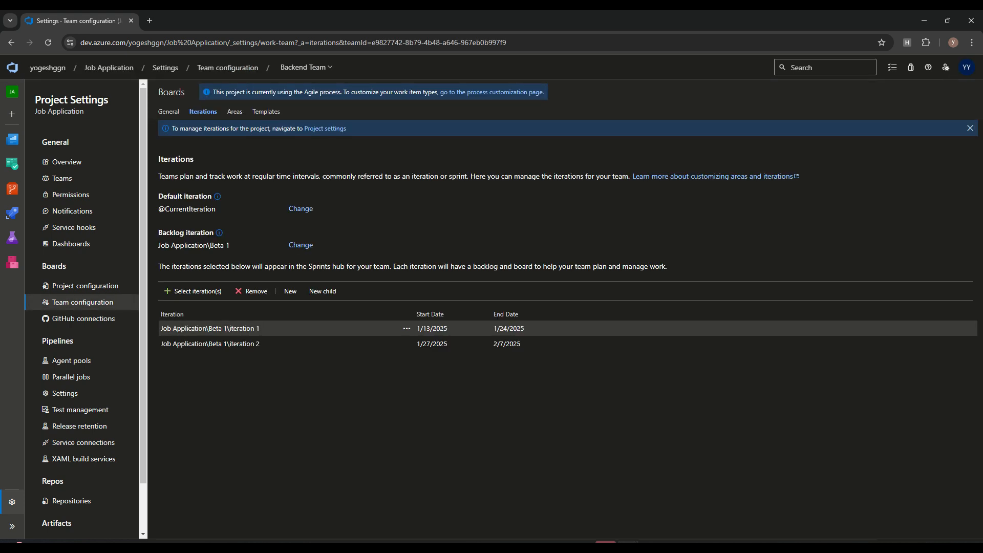
pyautogui.click(306, 67)
pyautogui.click(306, 67)
pyautogui.click(306, 67)
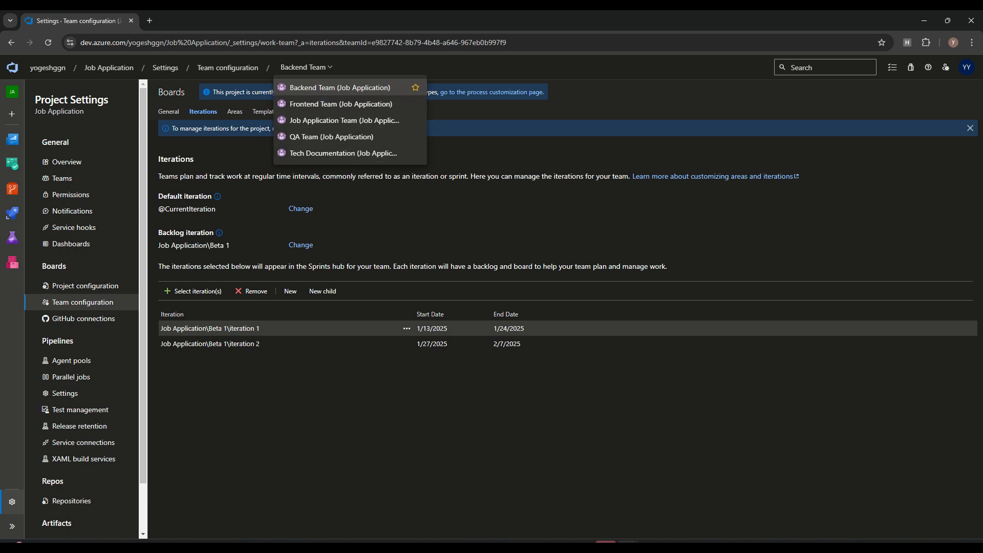
pyautogui.click(287, 397)
pyautogui.moveTo(13, 164)
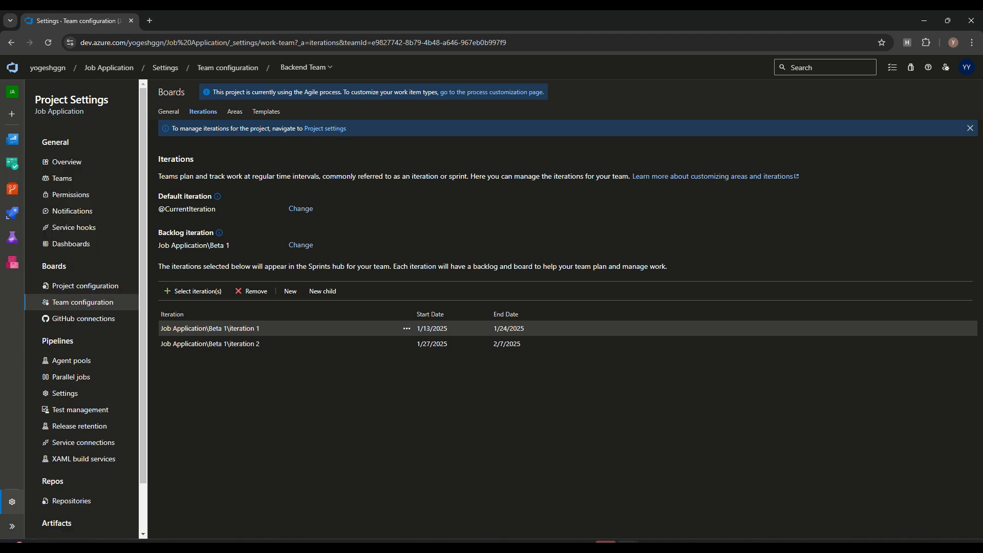
# Switch to the QA Team's iterations and set its backlog iteration to Job Application.
pyautogui.click(306, 67)
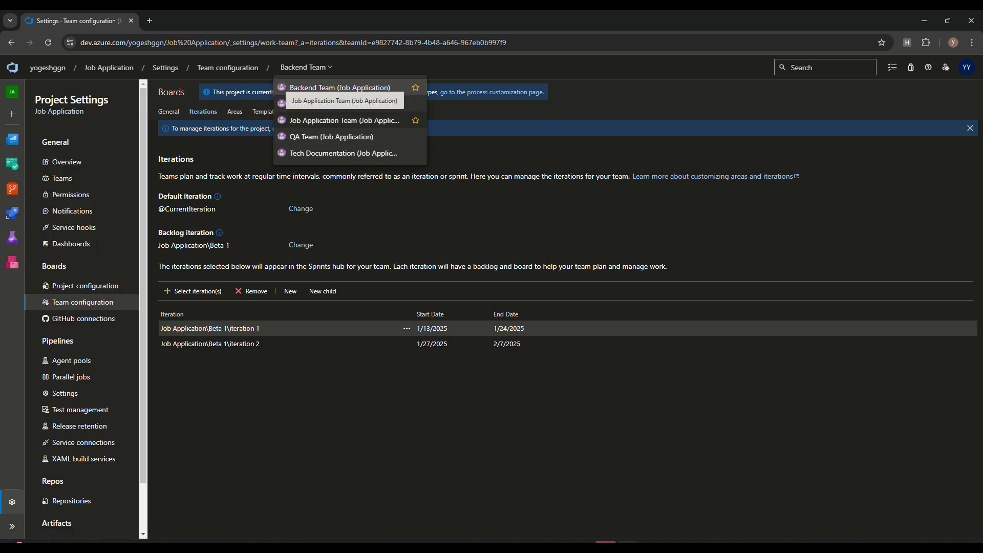
pyautogui.click(333, 137)
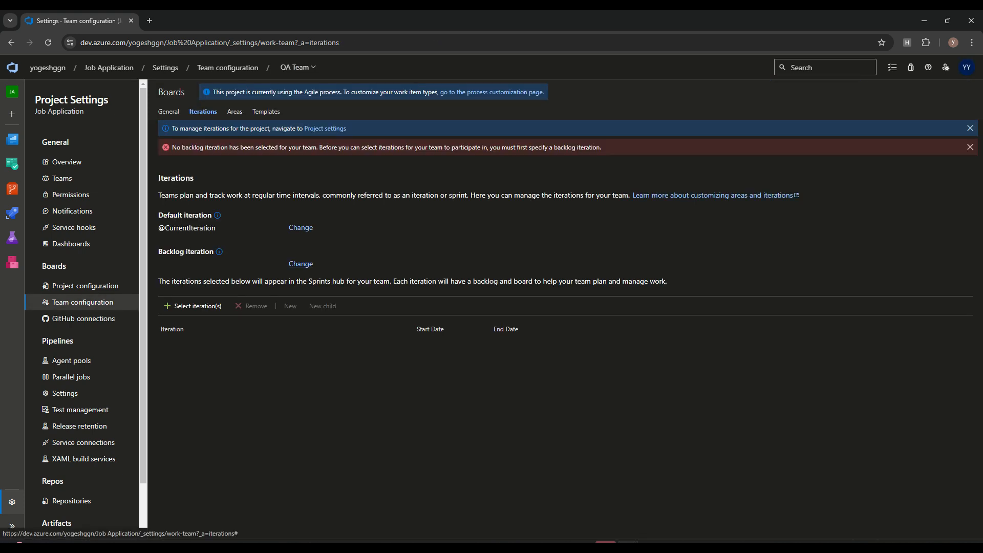
pyautogui.click(300, 264)
pyautogui.click(246, 281)
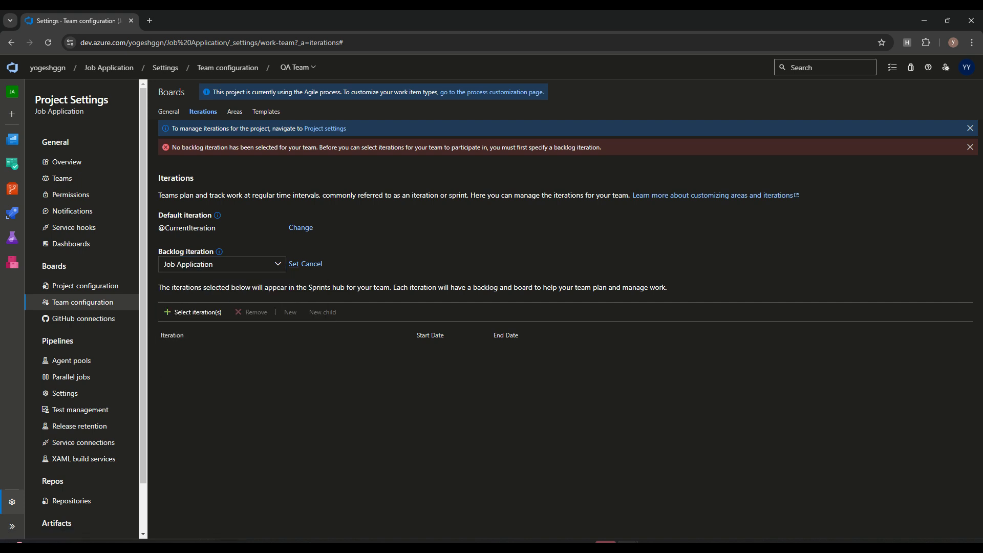
pyautogui.click(293, 265)
pyautogui.press('Return')
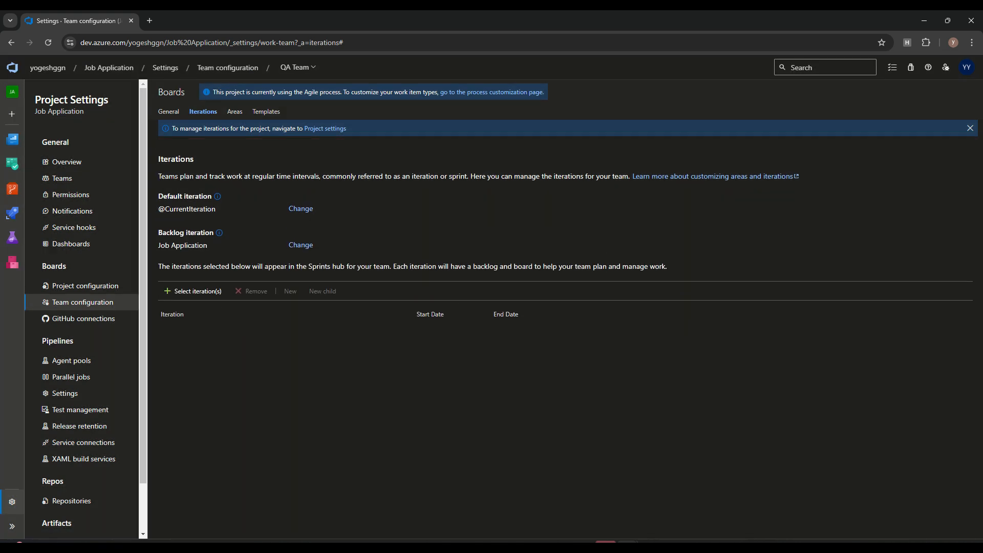
# Add iteration 1 from Beta 1 to the QA Team's selected iterations.
pyautogui.click(193, 291)
pyautogui.click(378, 332)
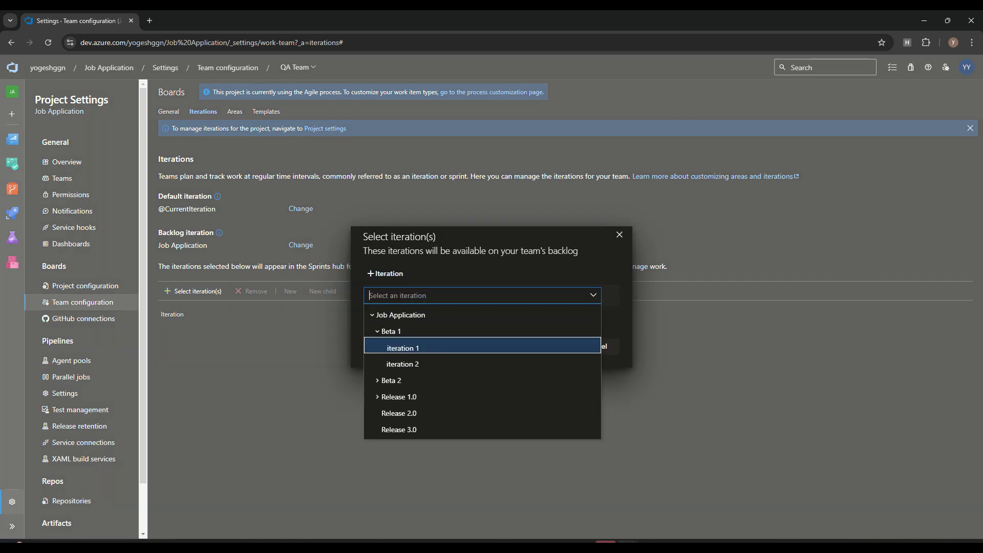
pyautogui.press('Return')
pyautogui.click(538, 346)
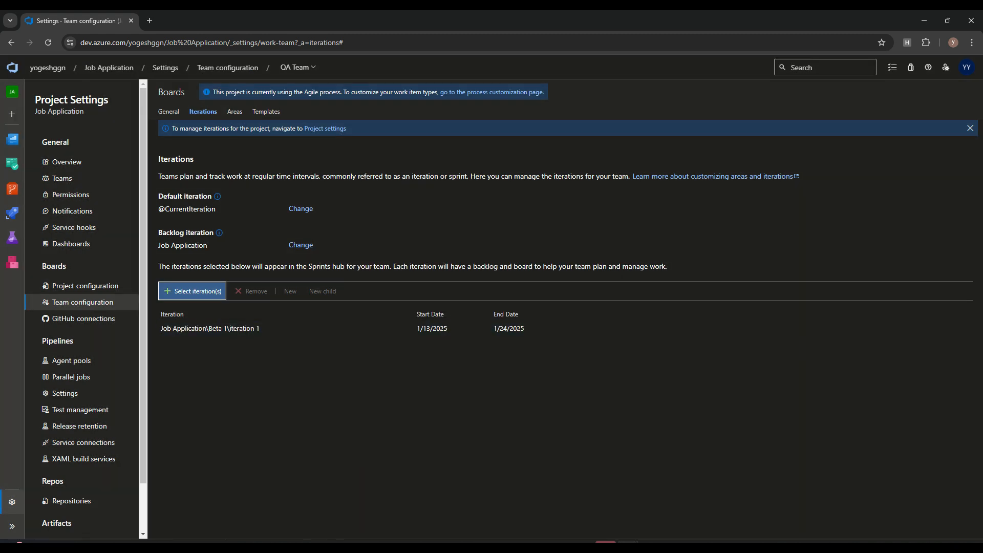
# Add iteration 2 from Beta 1 to the QA Team's selected iterations.
pyautogui.click(193, 291)
pyautogui.click(460, 295)
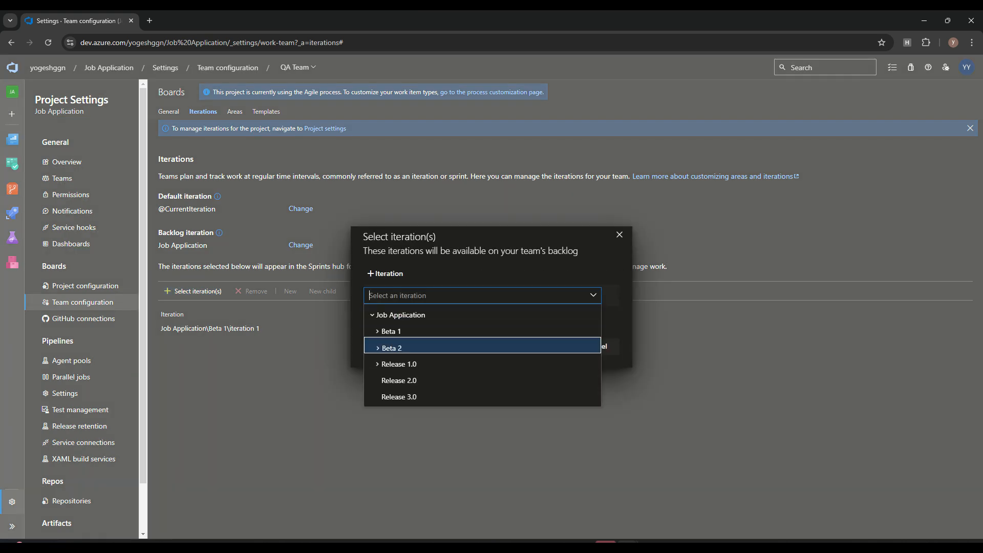
pyautogui.click(377, 332)
pyautogui.press('Down')
pyautogui.press('Down')
pyautogui.press('Return')
pyautogui.click(538, 346)
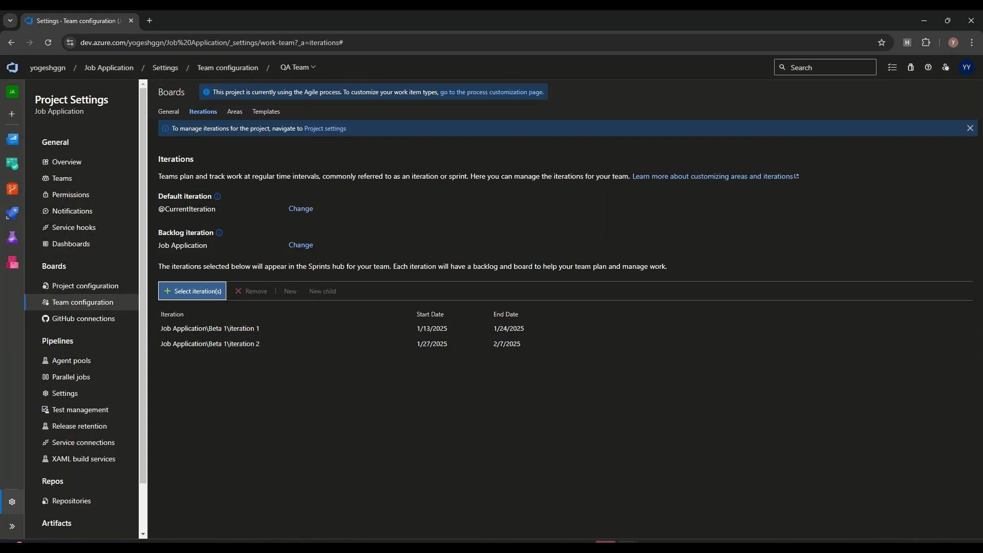
# Add iteration 3 from Beta 2 to the QA Team's selected iterations.
pyautogui.click(193, 291)
pyautogui.click(461, 295)
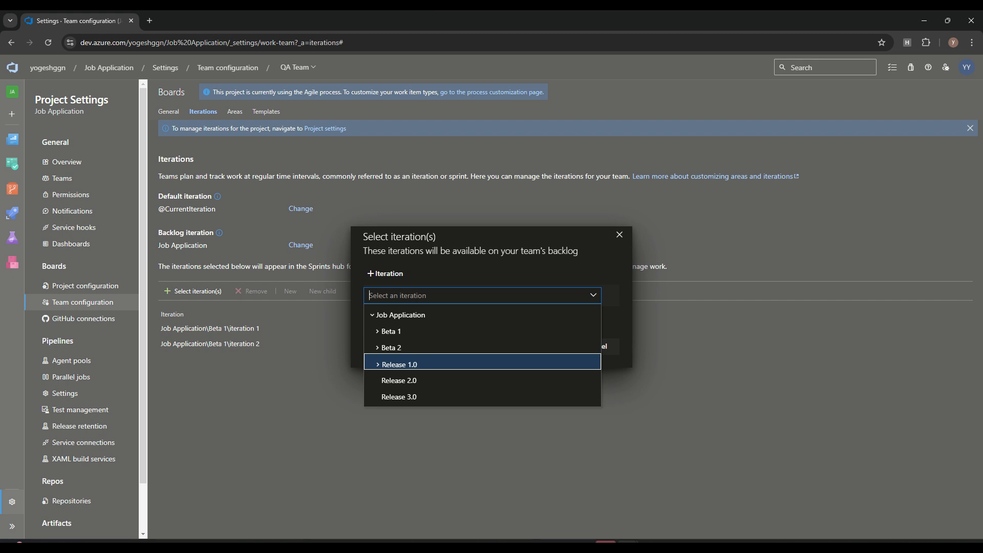
pyautogui.click(377, 348)
pyautogui.click(403, 364)
pyautogui.click(538, 346)
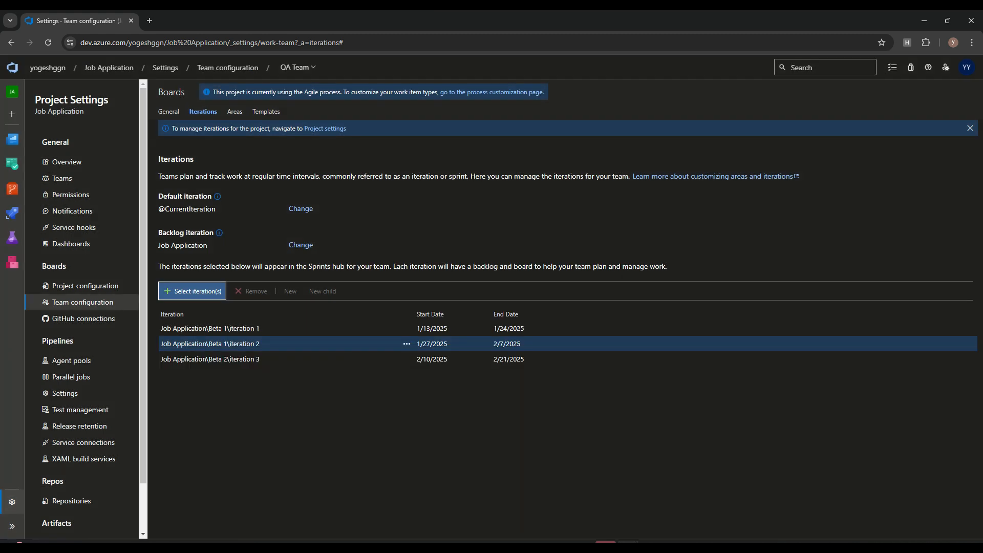
# Add iteration 4 from Beta 2 to the QA Team's selected iterations.
pyautogui.click(193, 291)
pyautogui.click(461, 295)
pyautogui.click(378, 331)
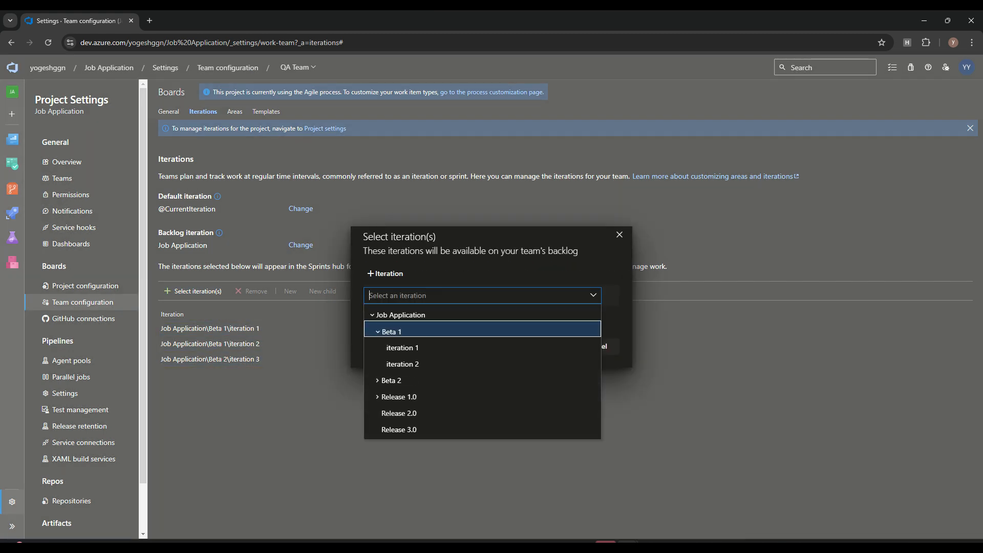
pyautogui.click(391, 380)
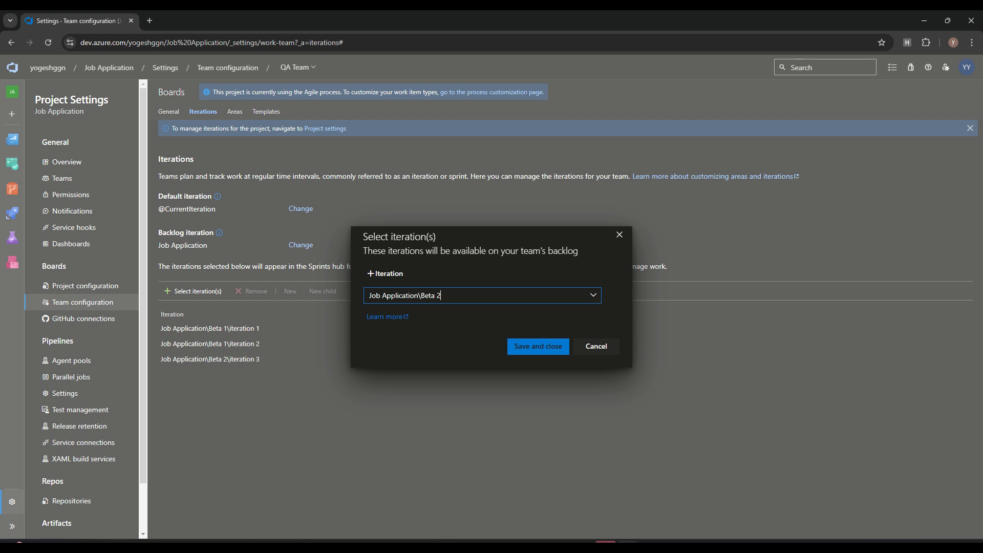
pyautogui.hotkey('ctrl', 'a')
pyautogui.press('Down')
pyautogui.press('Down')
pyautogui.press('Down')
pyautogui.press('Down')
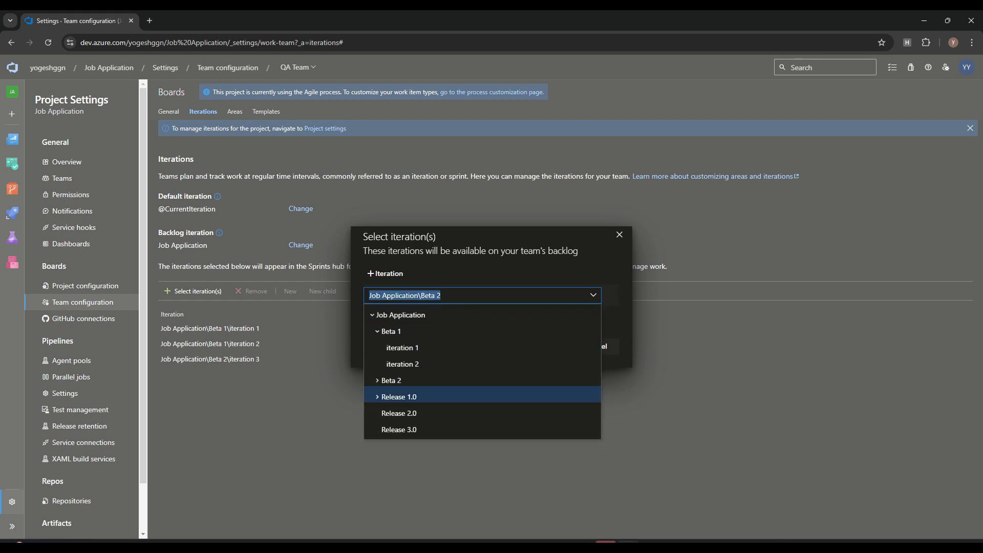
pyautogui.press('Right')
pyautogui.press('Down')
pyautogui.press('Down')
pyautogui.press('Return')
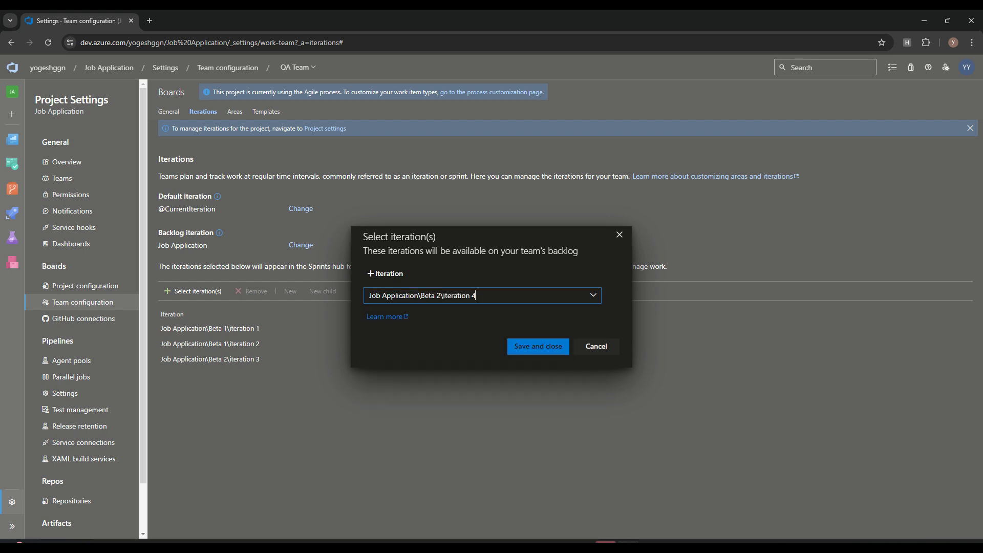
pyautogui.press('Return')
# Switch to the Tech Documentation team's iterations and add iteration 1 from Beta 1.
pyautogui.click(298, 67)
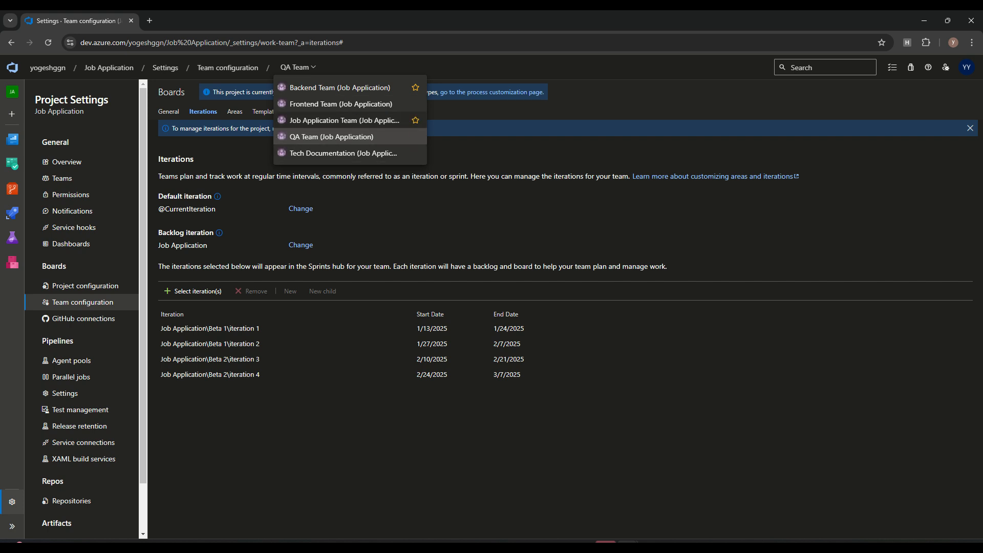
pyautogui.click(343, 153)
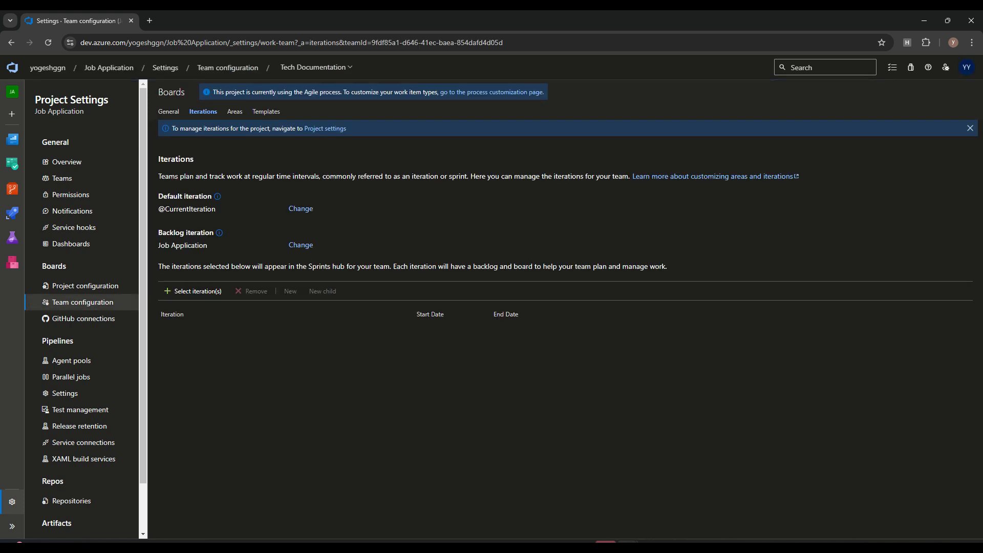
pyautogui.click(193, 291)
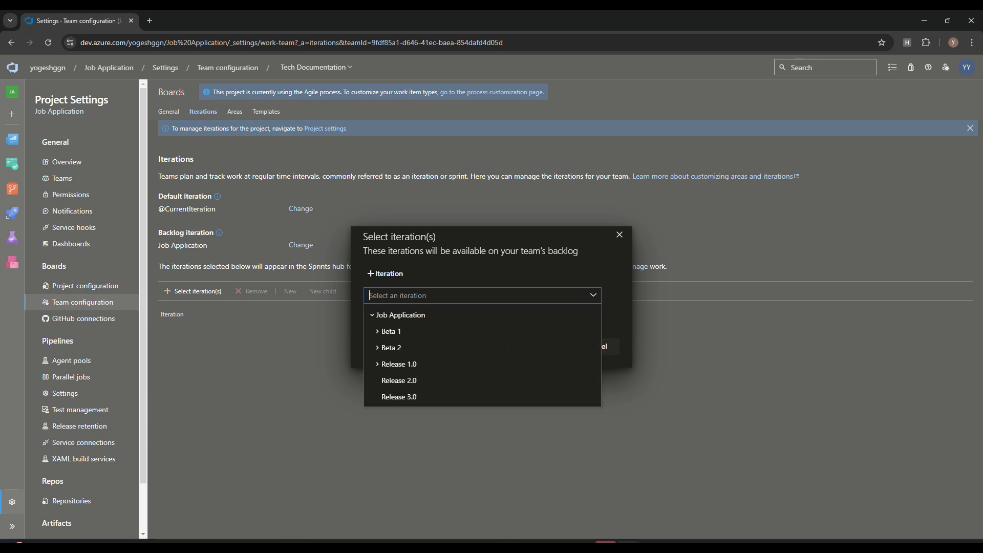
pyautogui.click(377, 331)
pyautogui.click(402, 348)
pyautogui.click(538, 346)
# Switch to the Frontend Team's iterations and set its backlog iteration to Job Application.
pyautogui.click(315, 67)
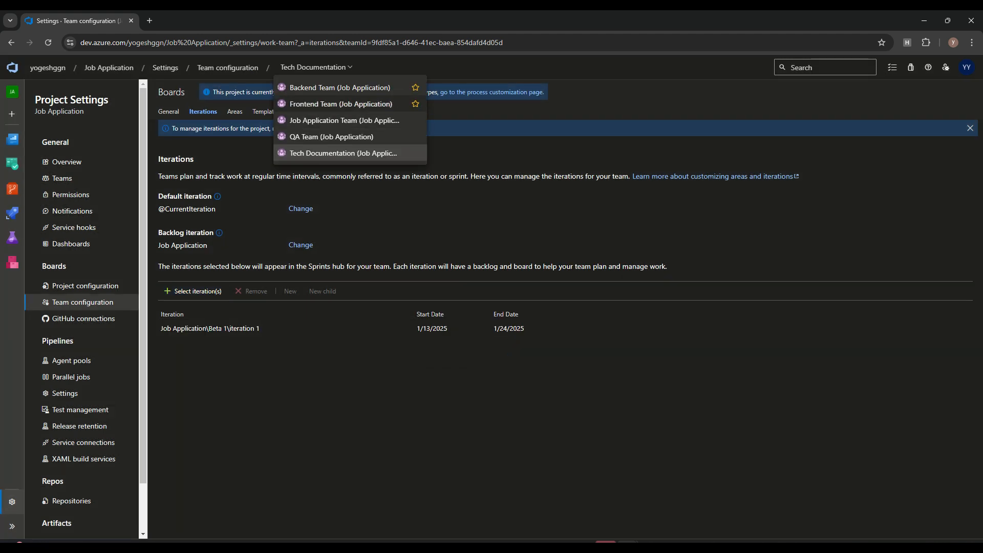
pyautogui.click(344, 120)
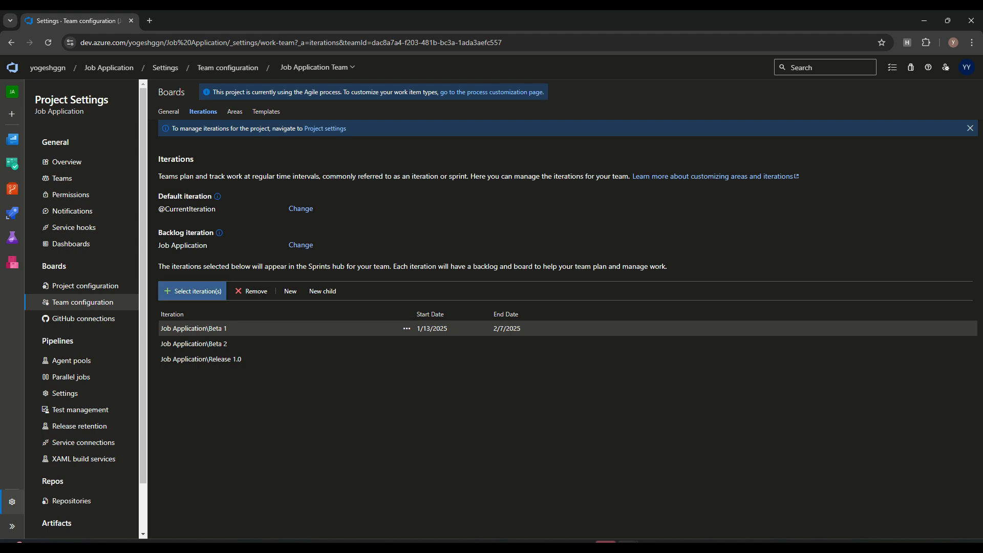
pyautogui.click(315, 67)
pyautogui.click(307, 102)
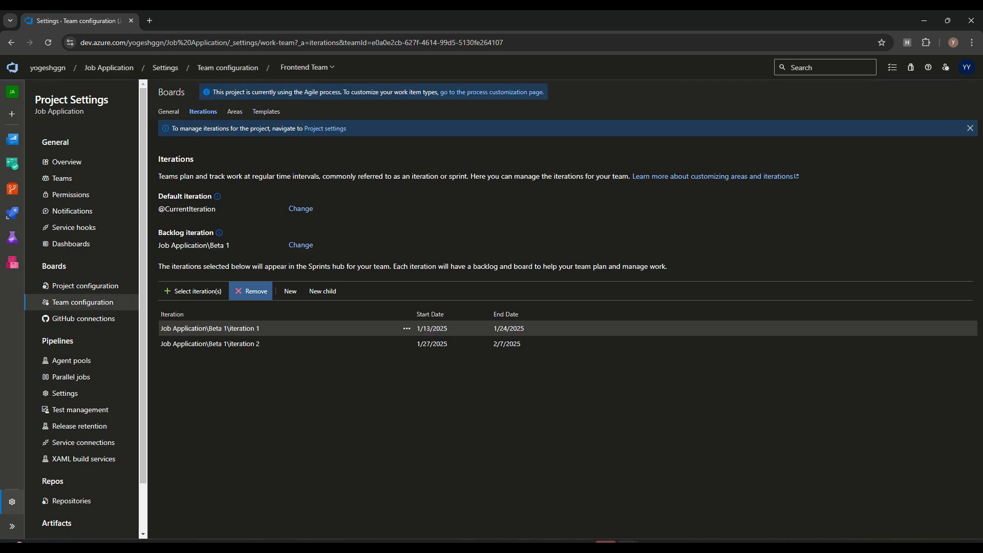
pyautogui.click(300, 245)
pyautogui.click(278, 245)
pyautogui.click(196, 262)
pyautogui.click(293, 244)
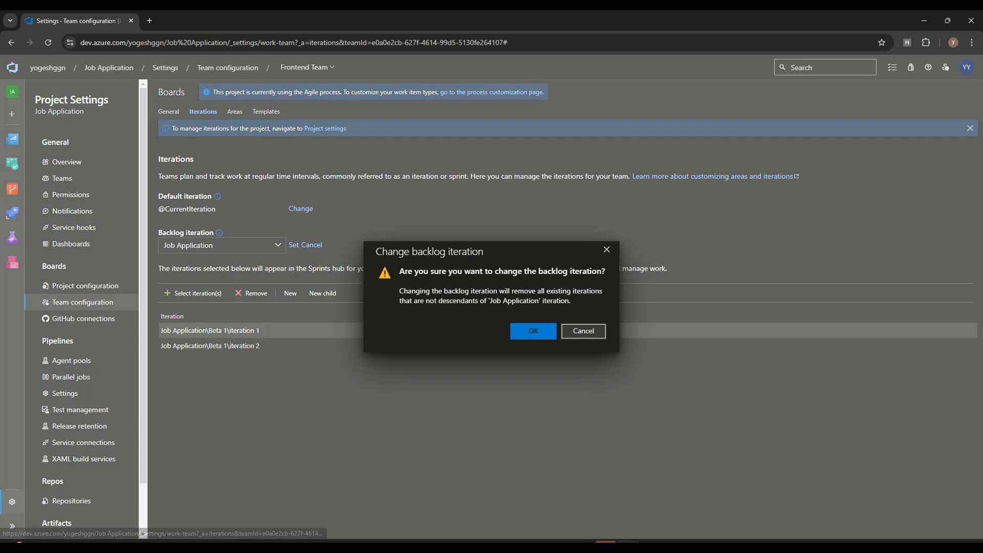
pyautogui.click(532, 331)
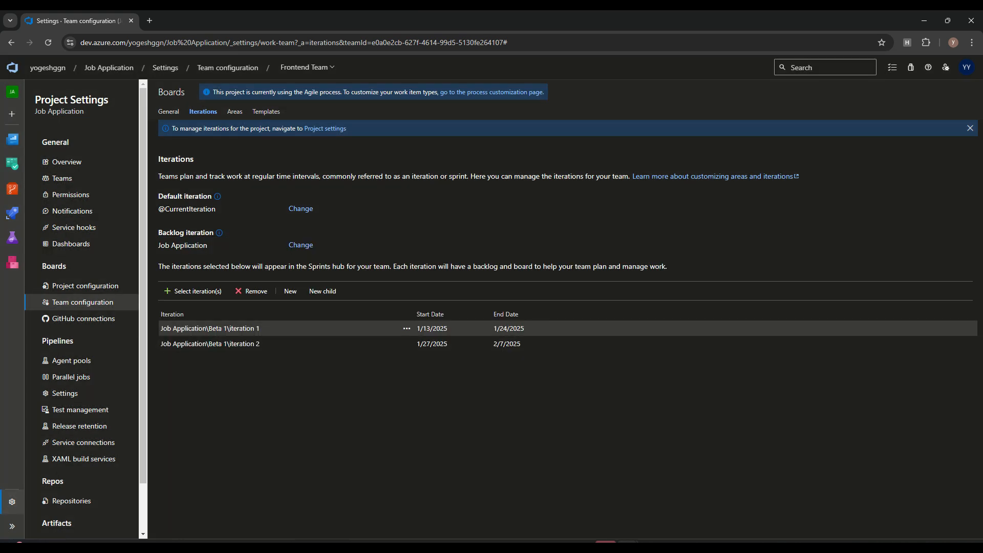
# Switch to the Backend Team's iterations and set its backlog iteration to Job Application.
pyautogui.click(307, 67)
pyautogui.click(307, 87)
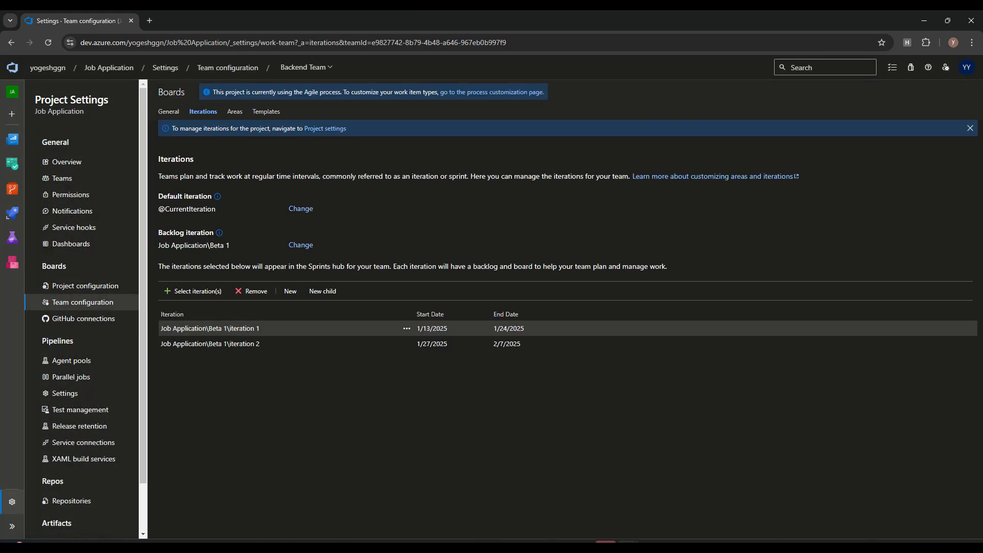
pyautogui.click(301, 245)
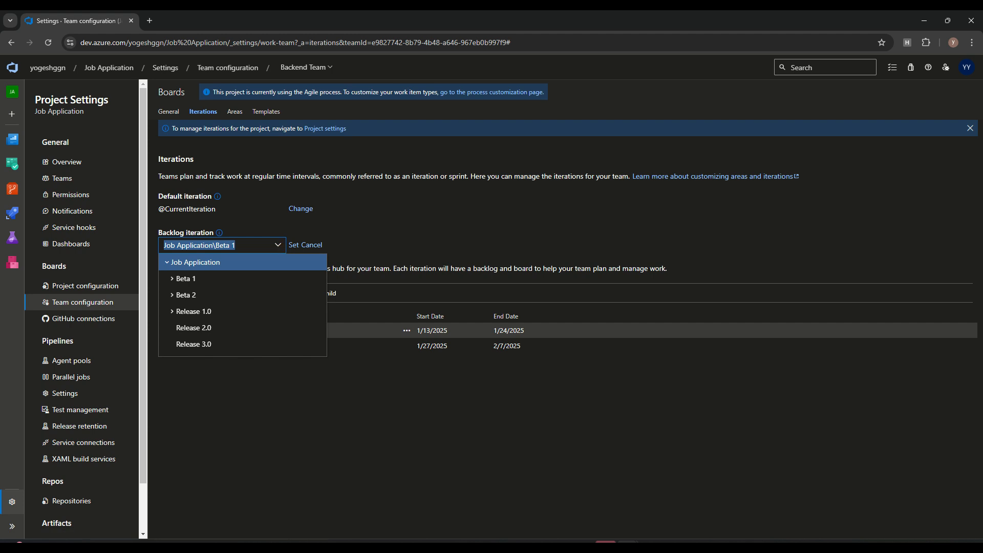
pyautogui.click(195, 262)
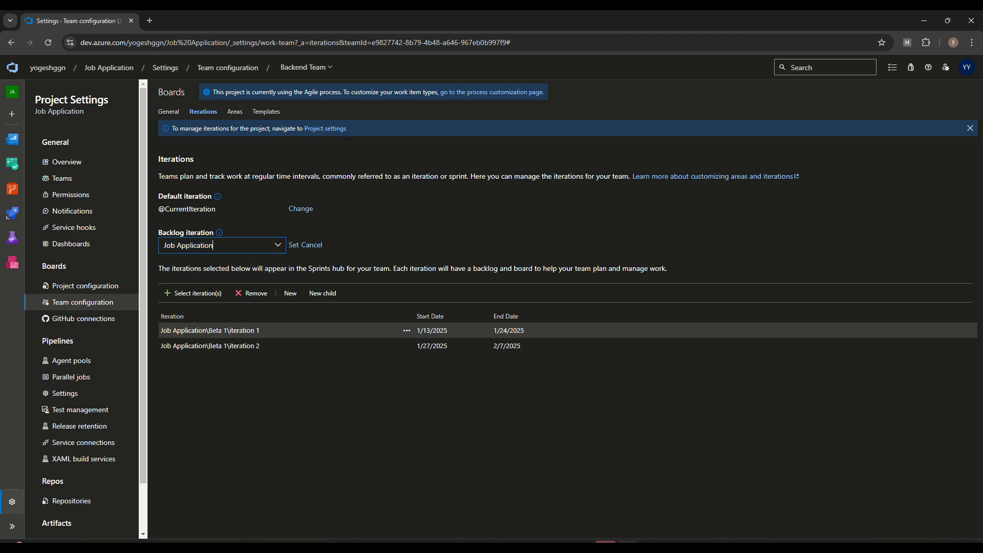
pyautogui.click(293, 245)
pyautogui.click(532, 329)
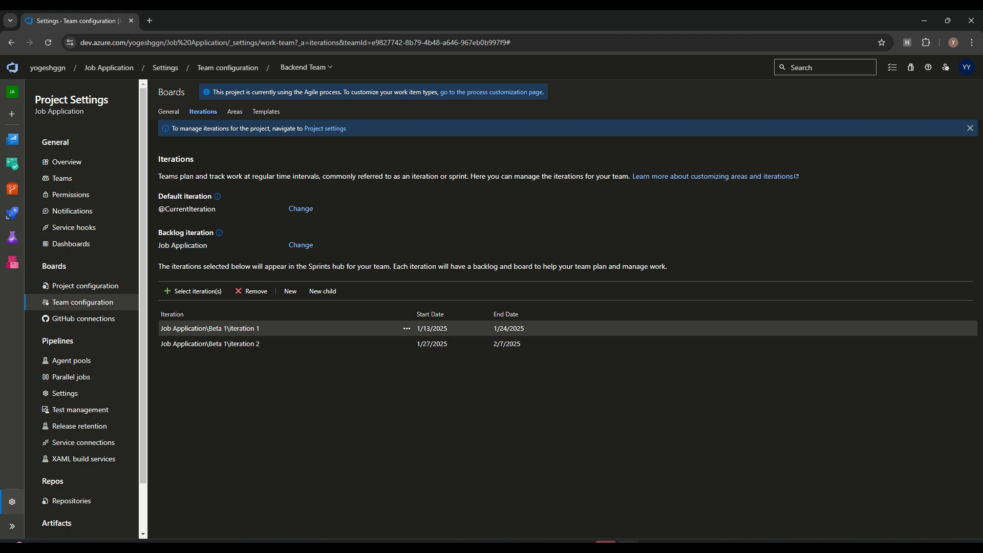
# Open the Backend Team's board and examine its features and its stories.
pyautogui.moveTo(12, 164)
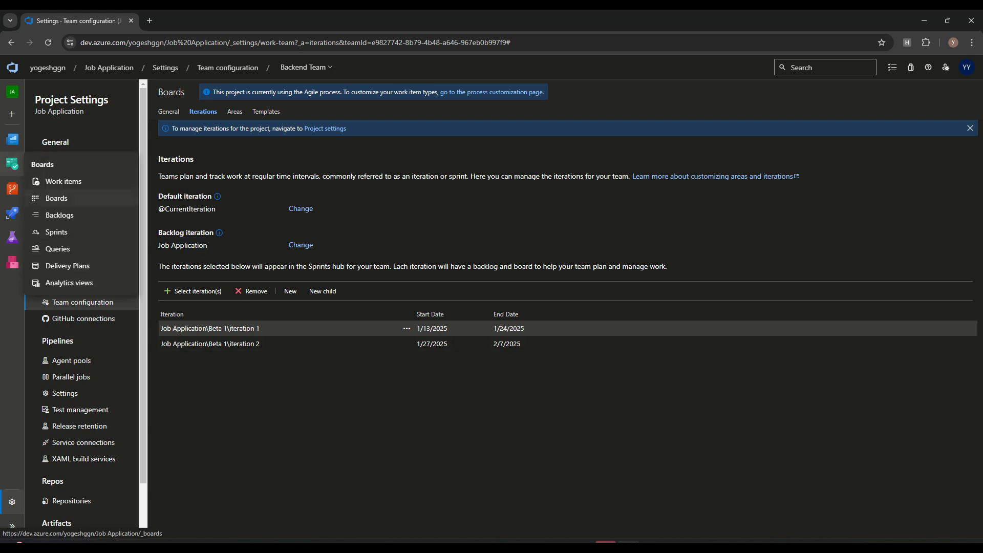
pyautogui.click(57, 198)
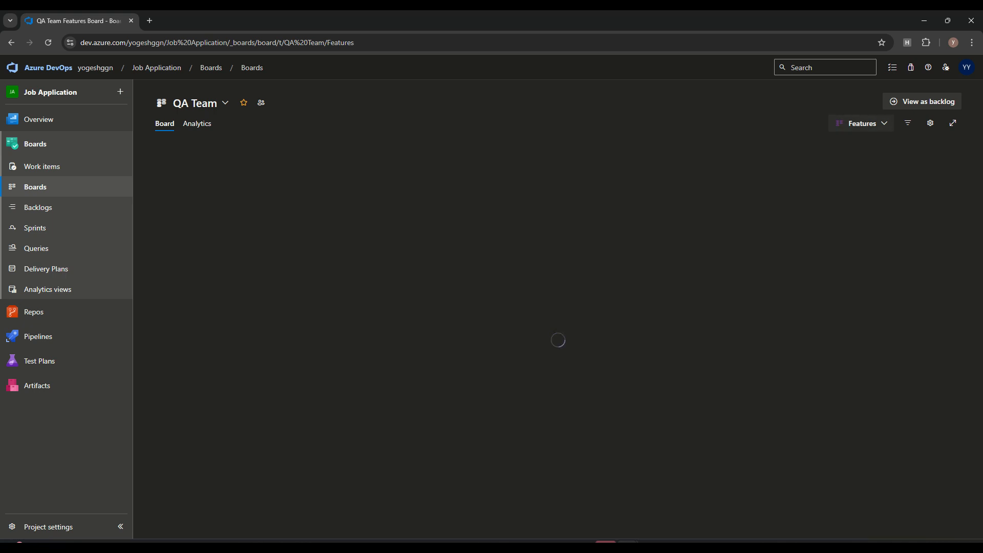
pyautogui.click(861, 123)
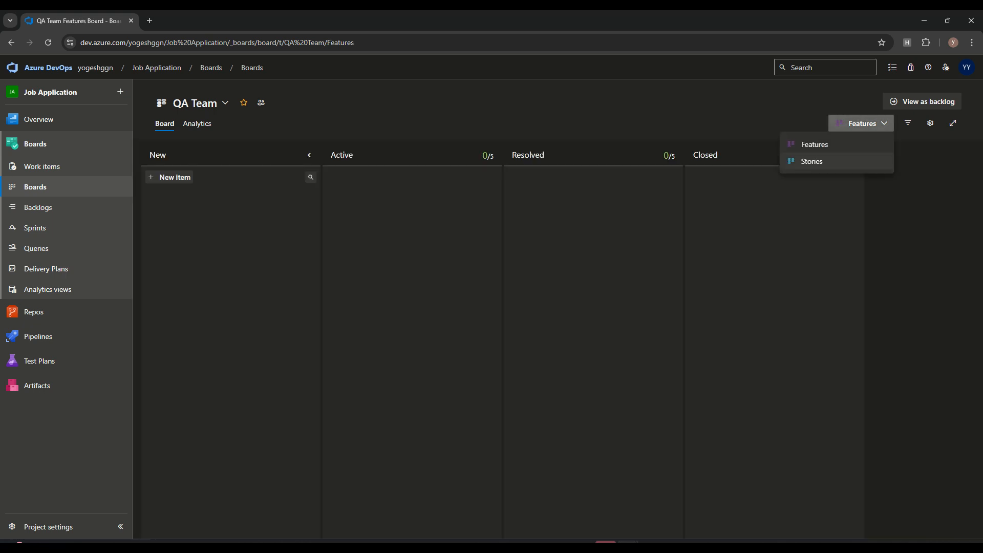
pyautogui.click(193, 103)
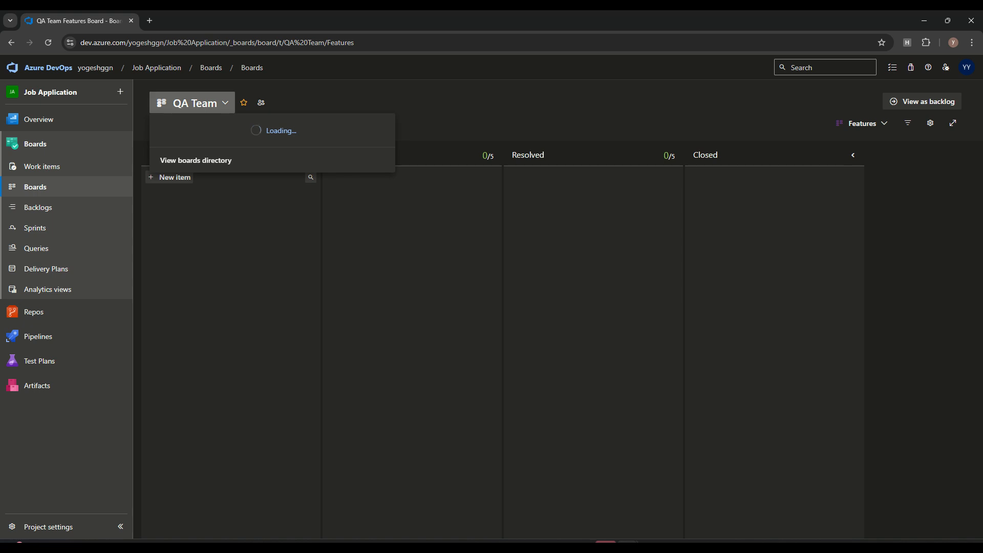
pyautogui.click(185, 147)
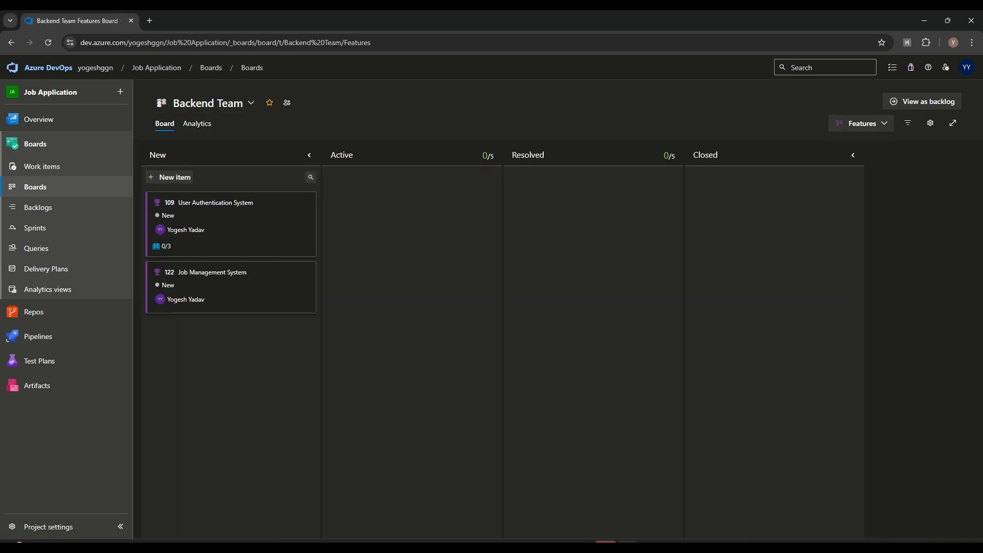
pyautogui.click(860, 123)
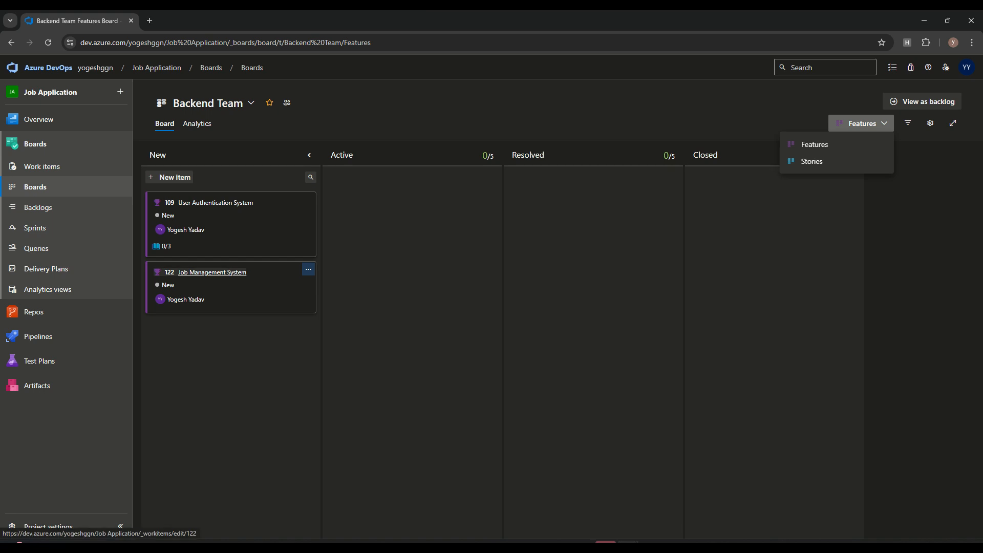
pyautogui.click(812, 161)
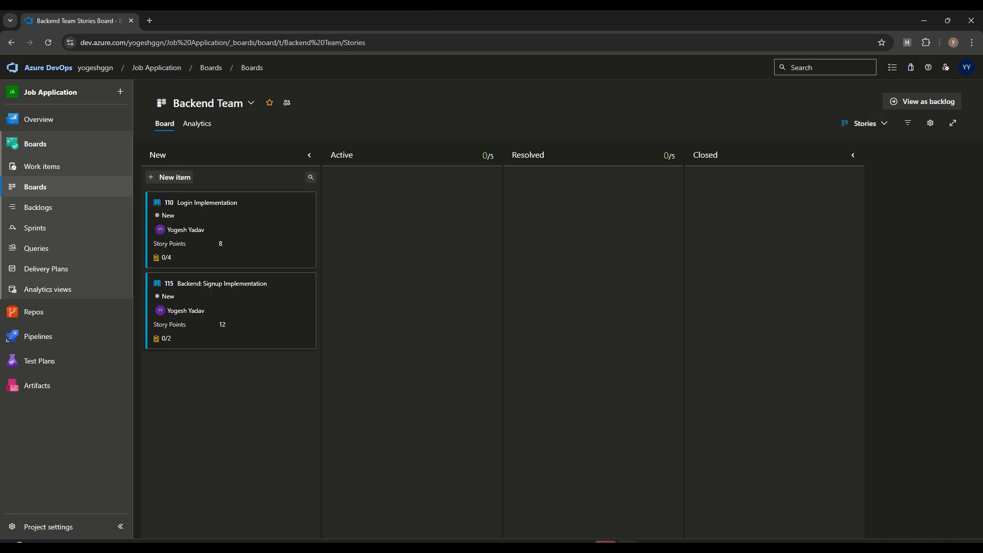
# Examine the stories boards of the Frontend Team and the QA Team.
pyautogui.click(207, 102)
pyautogui.click(220, 169)
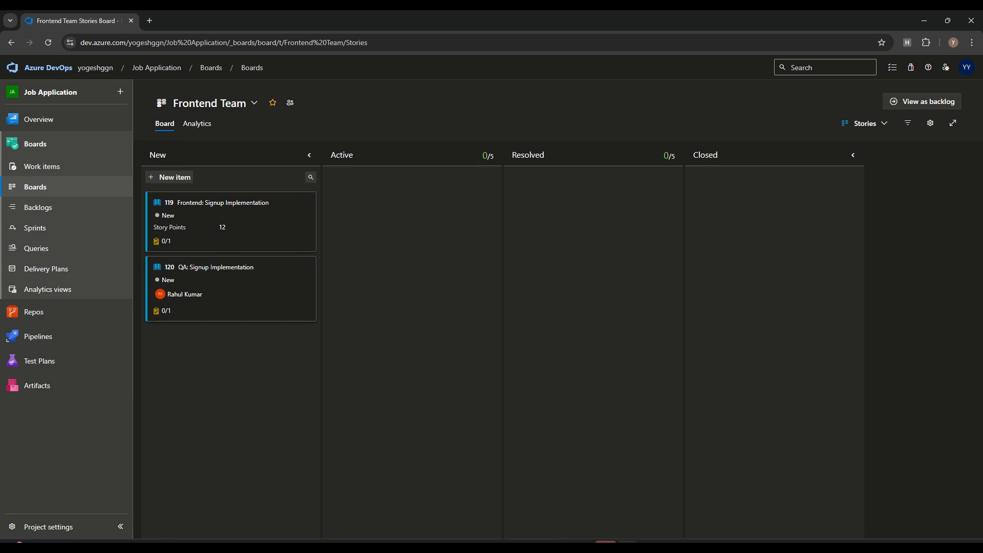
pyautogui.click(209, 103)
pyautogui.click(204, 219)
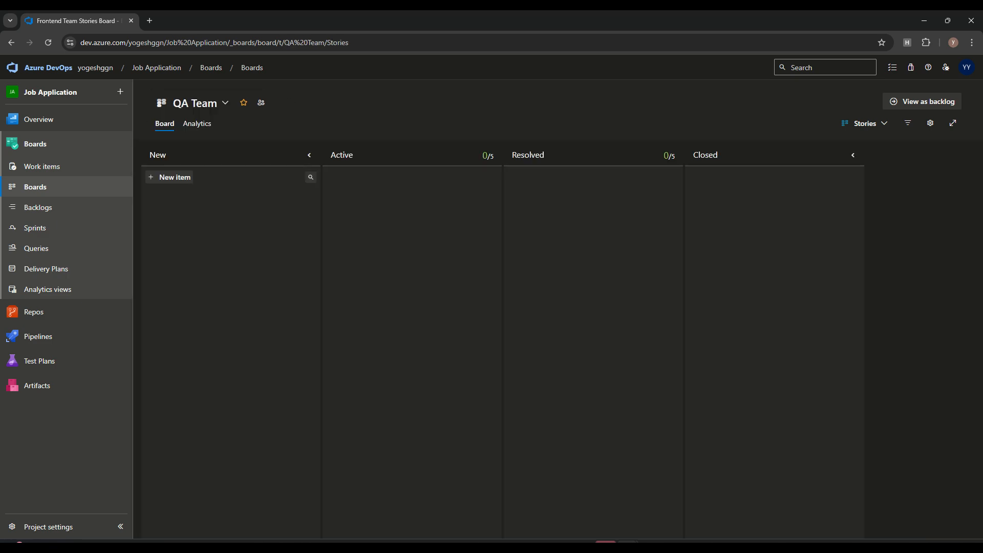
# Set the area of the QA: Signup Implementation story to Job Application\QA Team and save the work item.
pyautogui.click(42, 166)
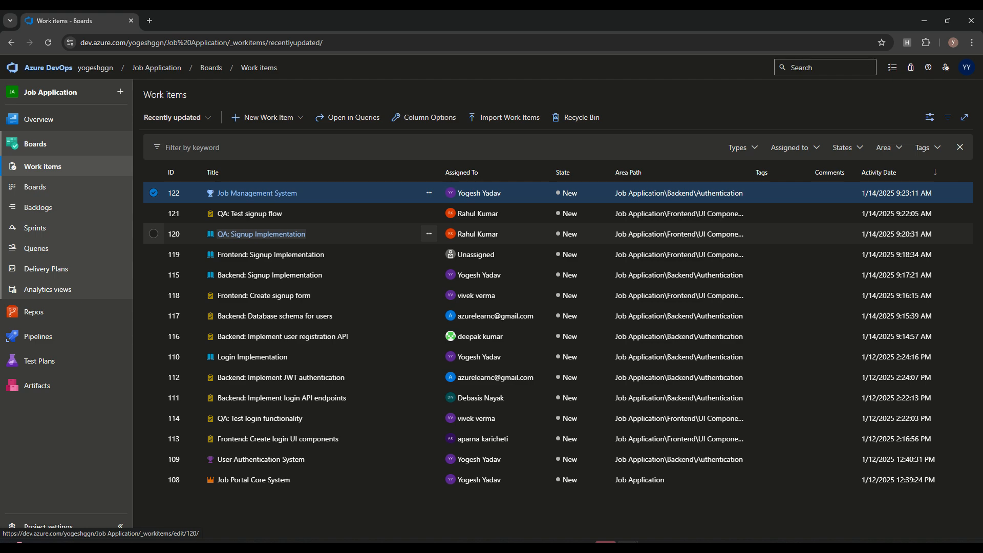
pyautogui.click(277, 234)
pyautogui.click(401, 179)
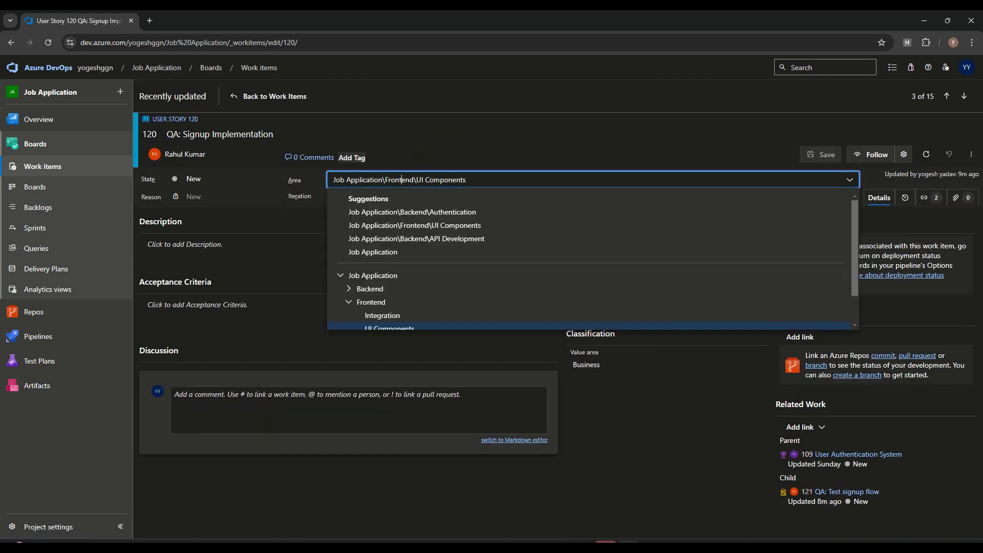
pyautogui.scroll(-1, 370, 289)
pyautogui.click(349, 267)
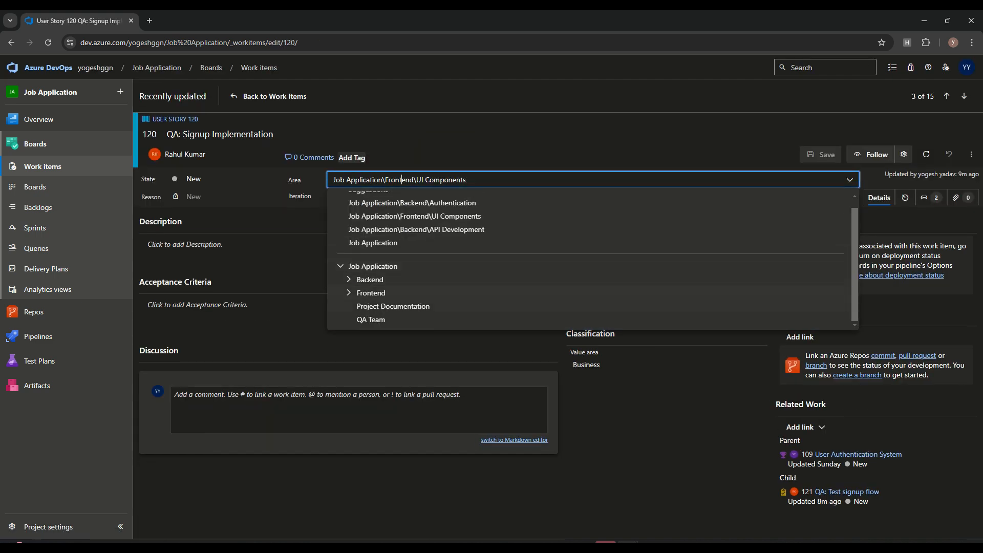
pyautogui.click(370, 319)
pyautogui.hotkey('ctrl', 's')
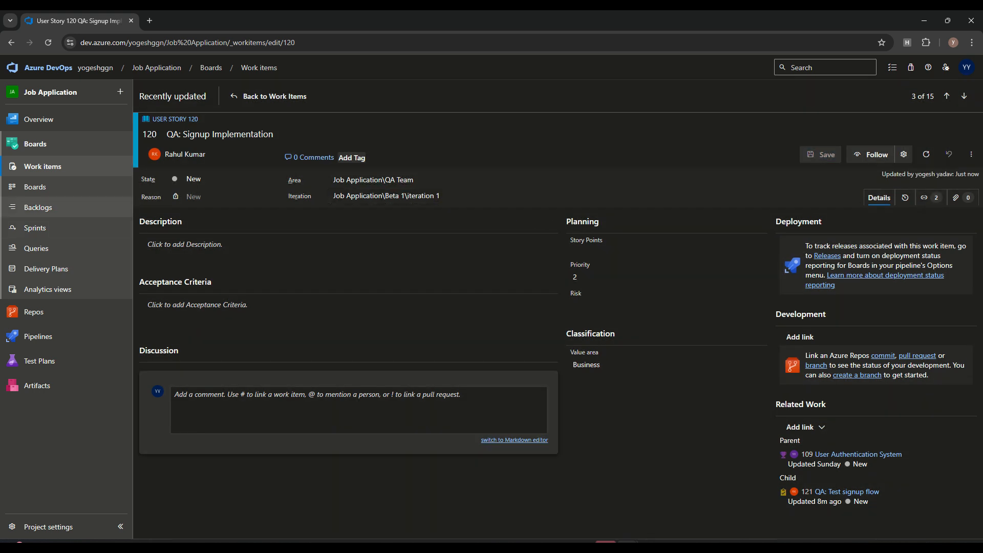
# Check the QA Team's stories board, its backlog and its current sprint backlog.
pyautogui.click(36, 188)
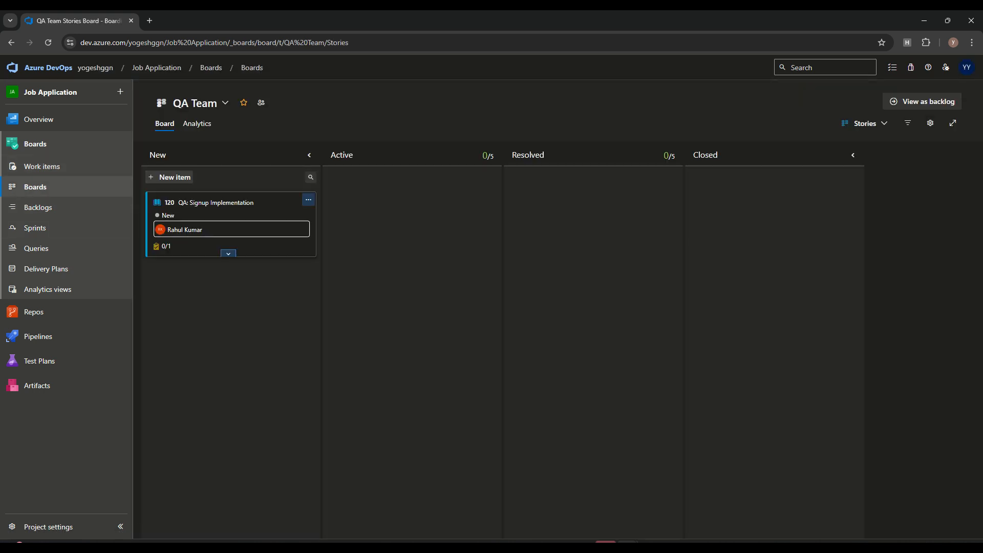
pyautogui.click(38, 208)
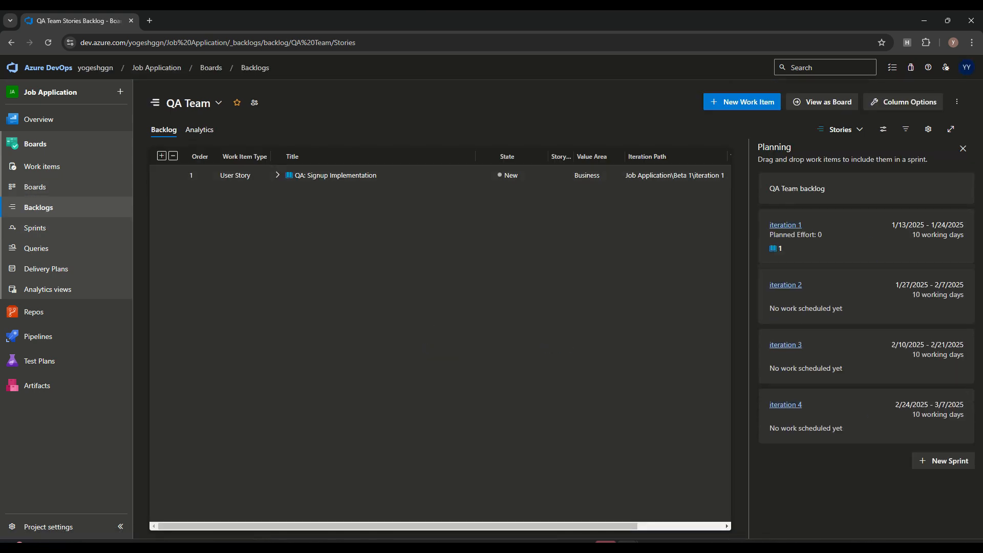
pyautogui.click(35, 228)
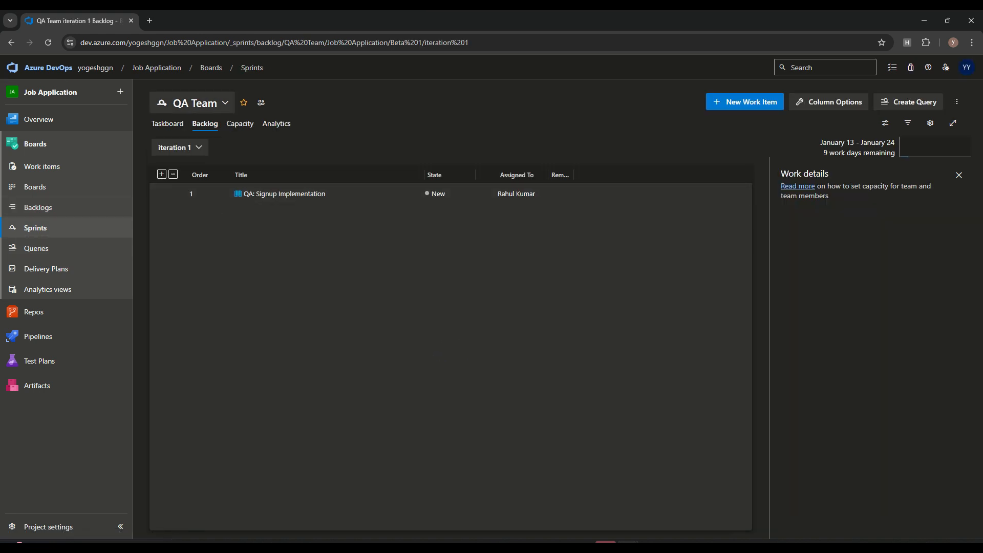
# Switch the sprint view from the QA Team to the Frontend Team.
pyautogui.click(195, 103)
pyautogui.click(197, 171)
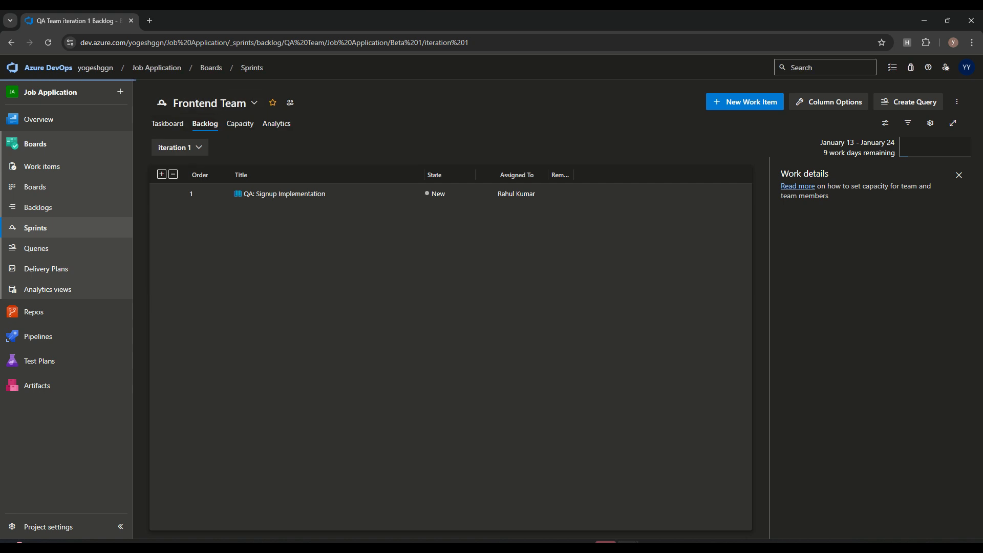
pyautogui.click(225, 263)
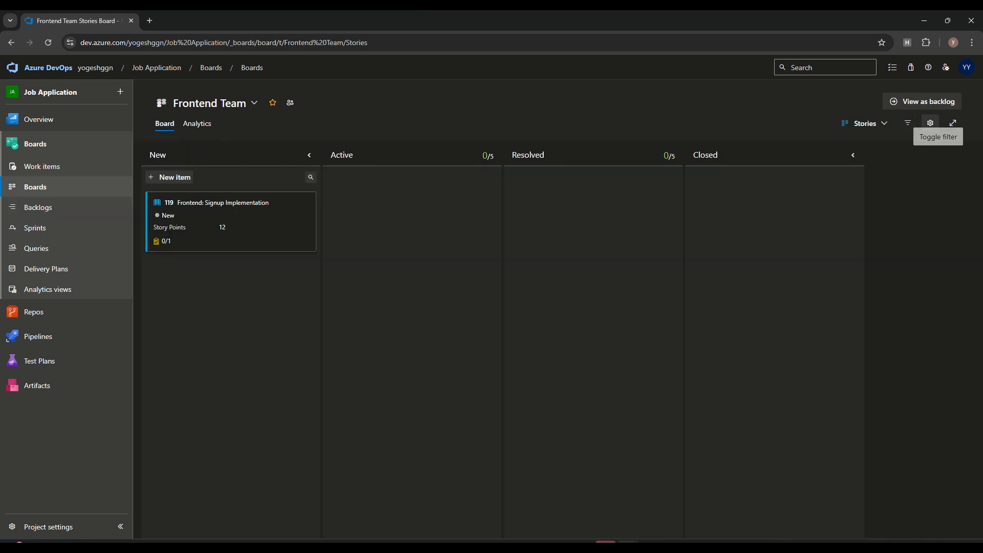
# Show the filter bar and switch the board to the Features level of the Backend Team.
pyautogui.click(908, 122)
pyautogui.click(930, 123)
pyautogui.press('Escape')
pyautogui.click(864, 123)
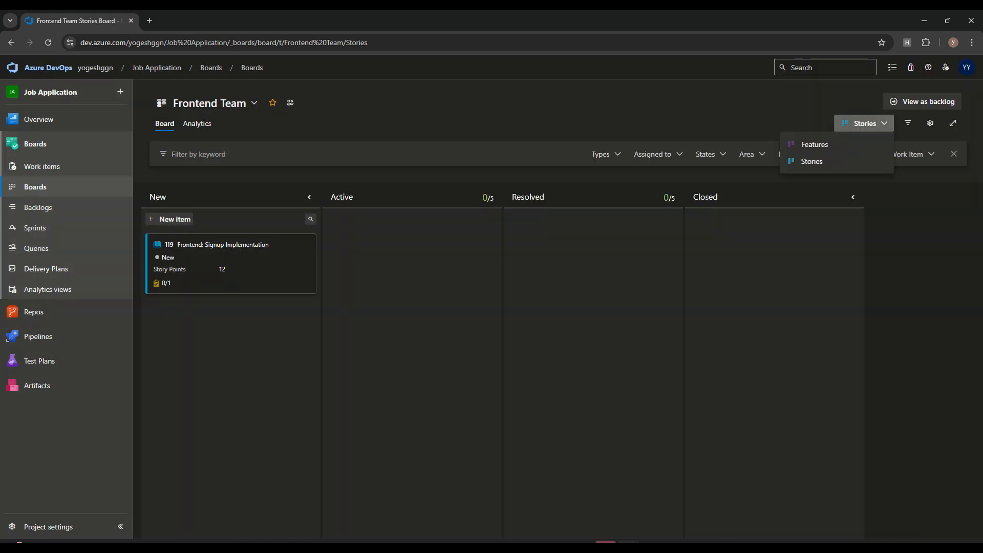
pyautogui.click(814, 144)
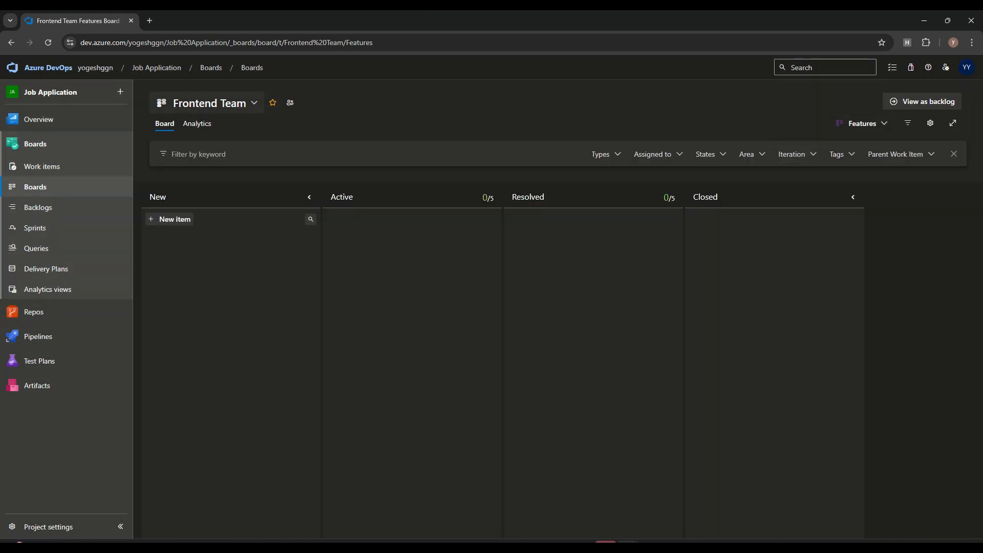
pyautogui.click(210, 103)
pyautogui.click(196, 147)
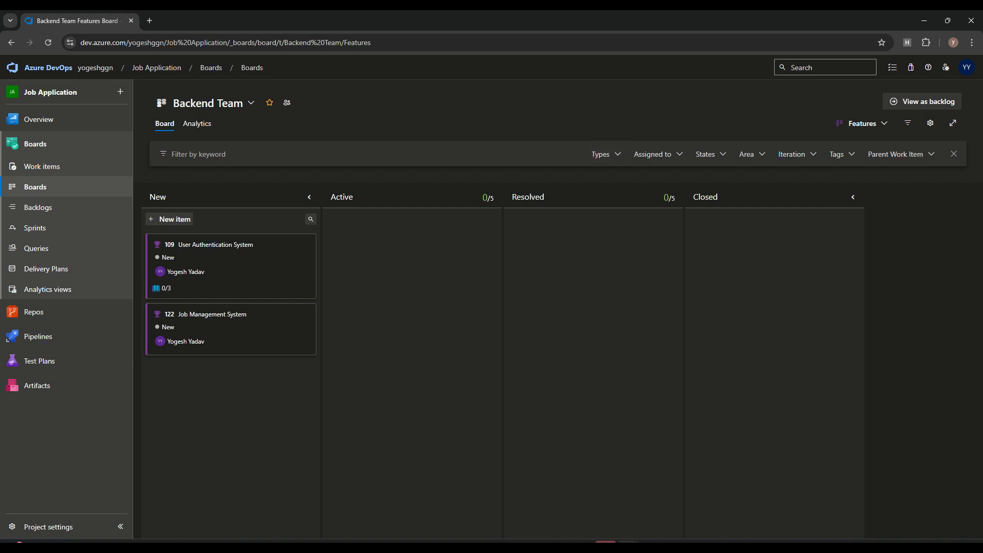
# Try out the Show empty fields option in the Backend Team's feature card settings.
pyautogui.click(930, 123)
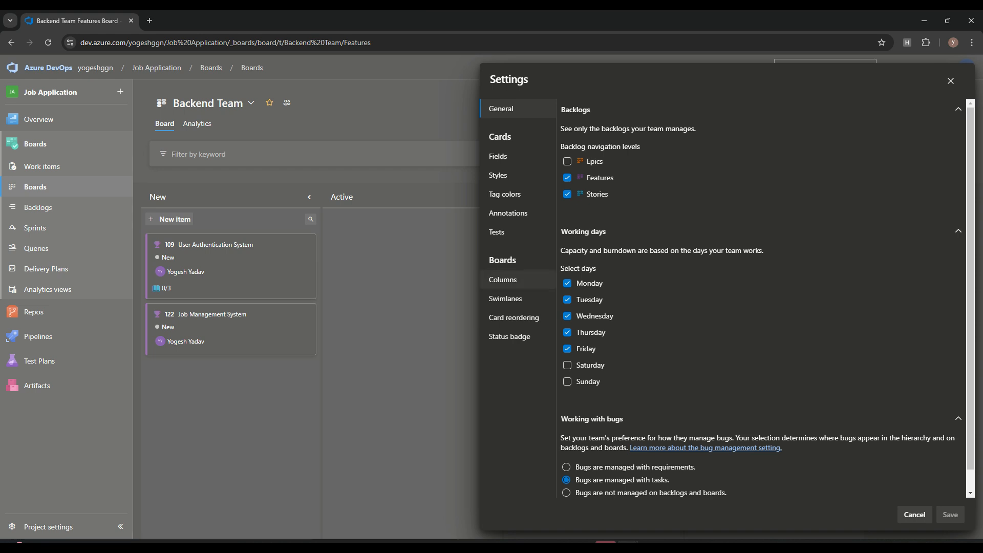
pyautogui.click(498, 156)
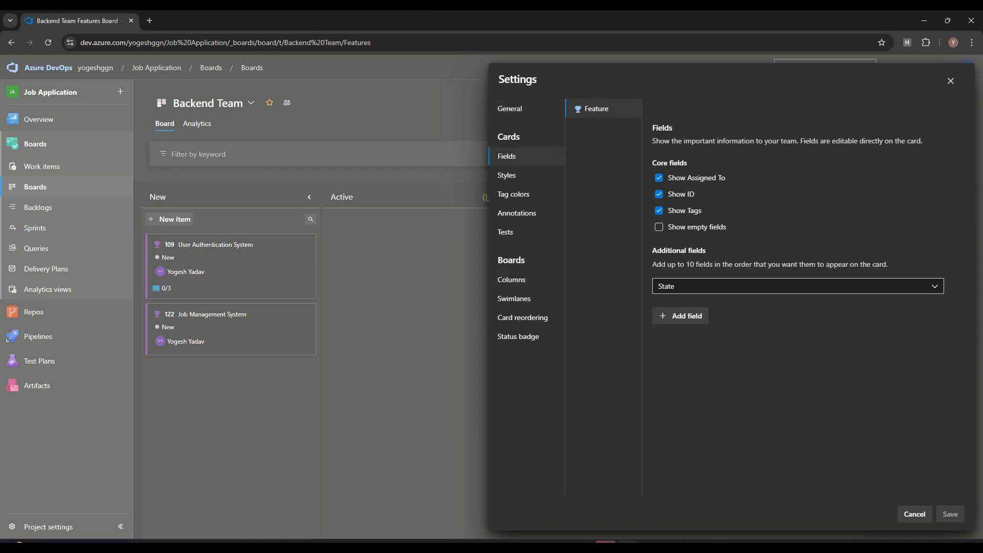
pyautogui.click(659, 227)
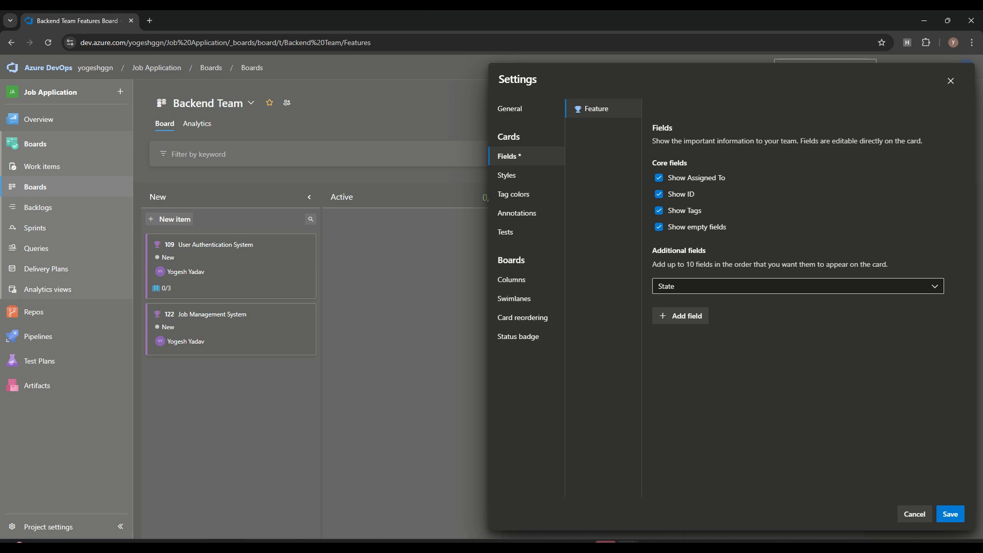
pyautogui.click(659, 227)
pyautogui.click(659, 210)
pyautogui.click(950, 514)
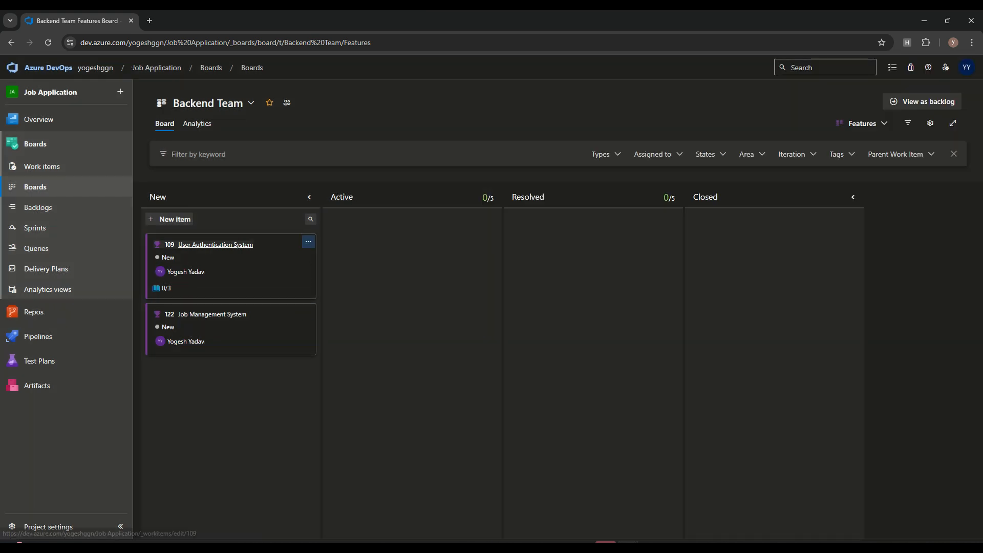
# Add the tag Authentication to the User Authentication System feature and save the work item.
pyautogui.click(215, 244)
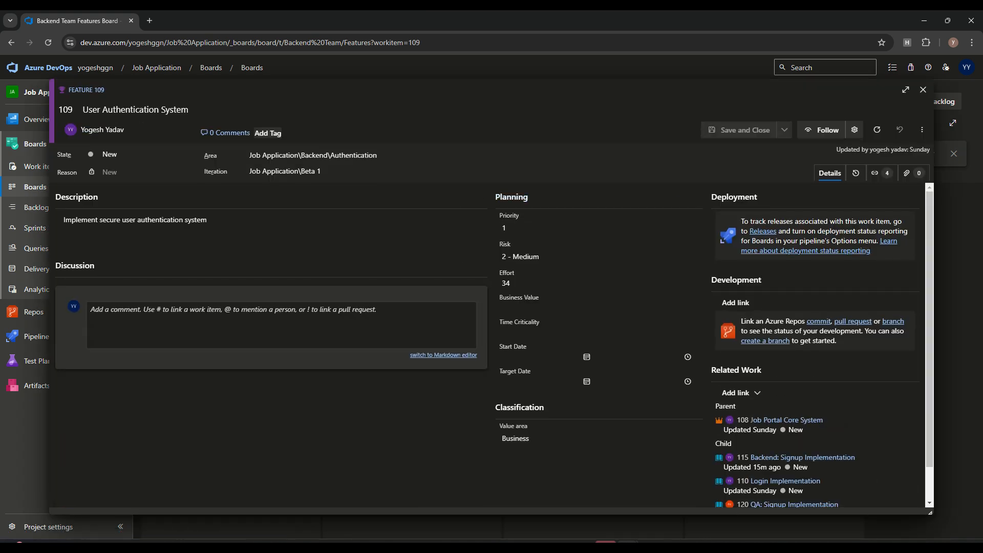
pyautogui.click(266, 132)
pyautogui.write('Aut')
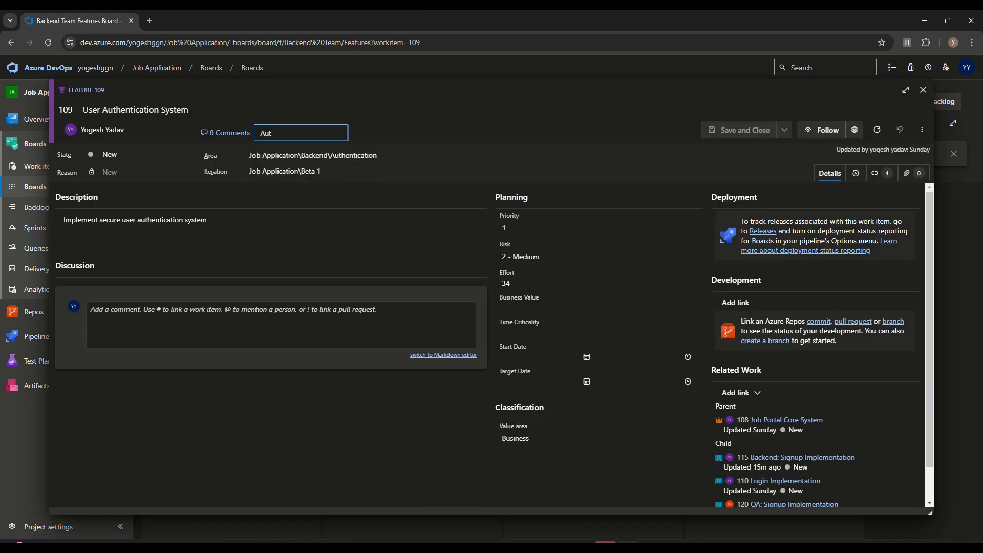
pyautogui.write('hentication')
pyautogui.press('Return')
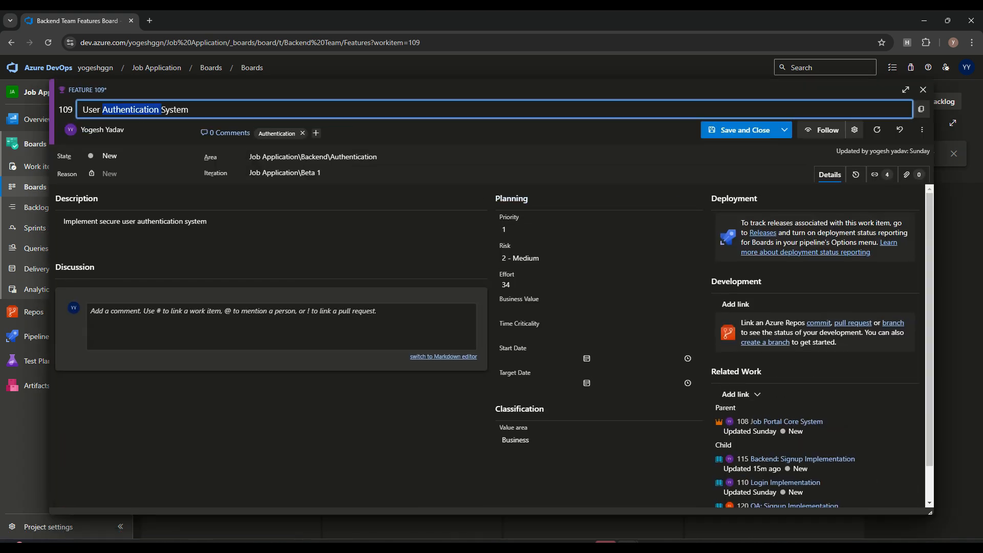
pyautogui.click(302, 133)
pyautogui.click(267, 133)
pyautogui.write('Authentication')
pyautogui.press('Return')
pyautogui.click(745, 130)
# Add the tag Job to the Job Management System feature and save the work item.
pyautogui.click(212, 333)
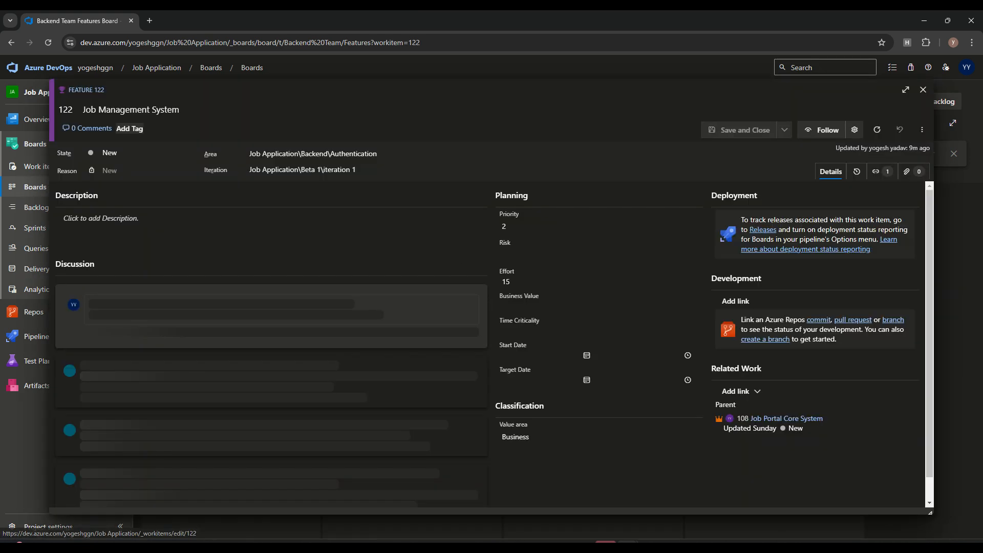
pyautogui.click(267, 132)
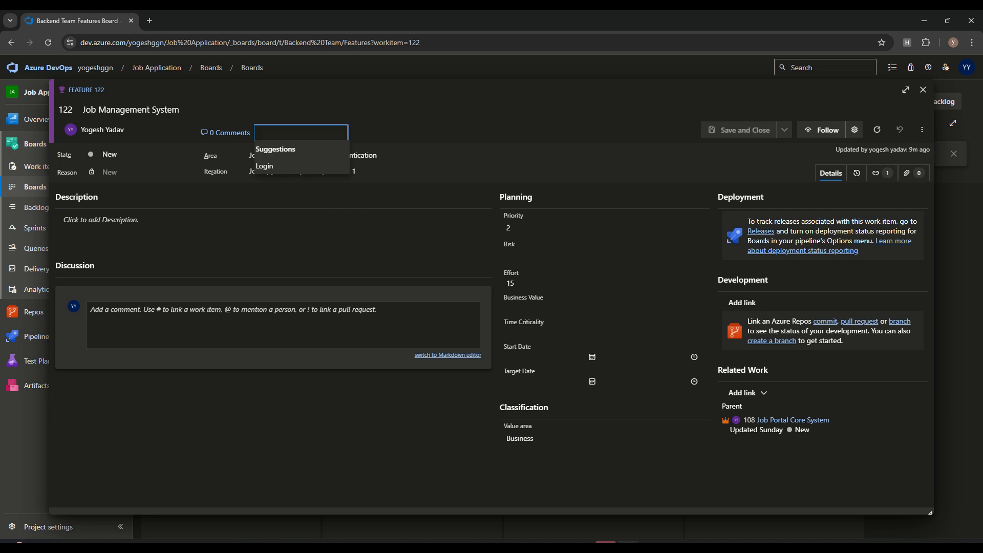
pyautogui.write('JO')
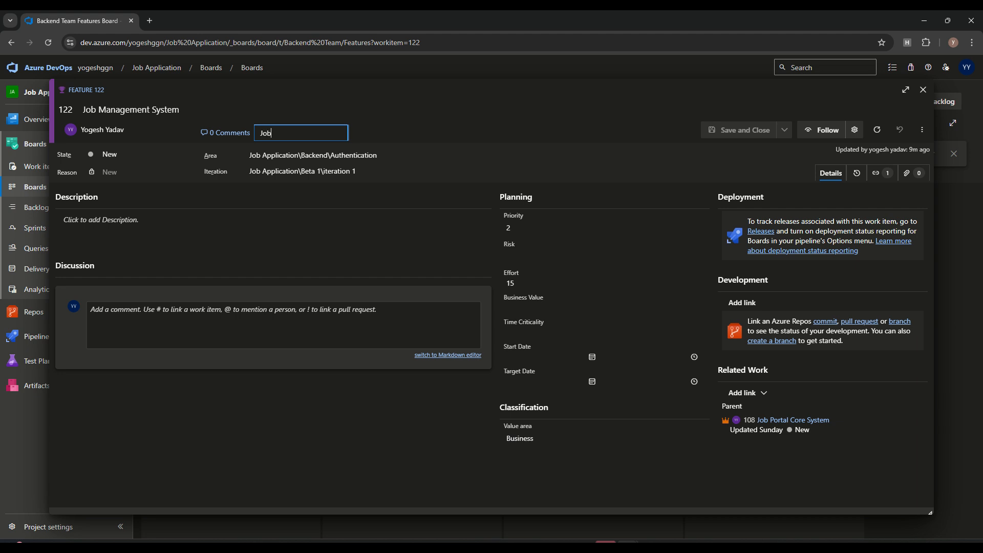
pyautogui.click(739, 130)
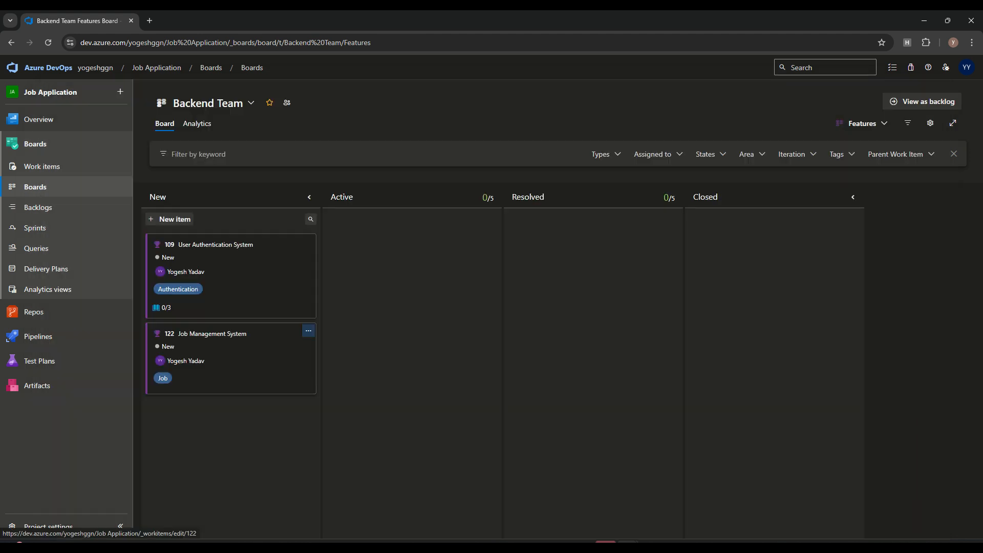
# Add a second tag, User, to the User Authentication System feature and save the work item.
pyautogui.click(216, 244)
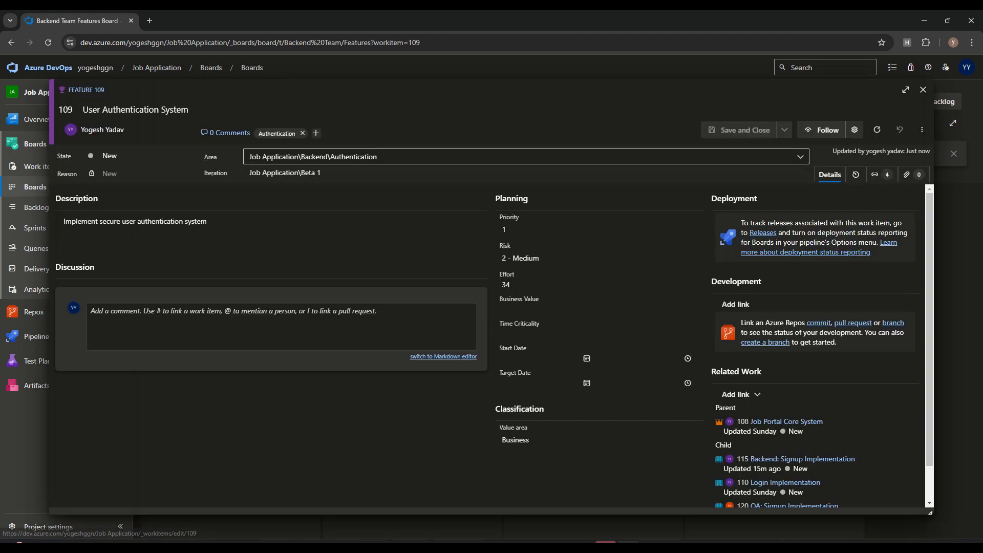
pyautogui.click(316, 133)
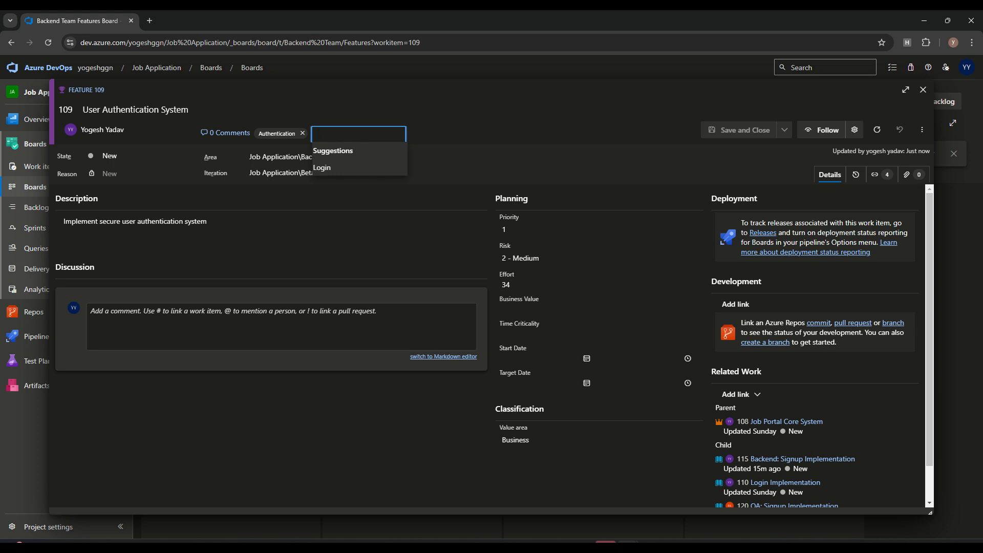
pyautogui.write('User')
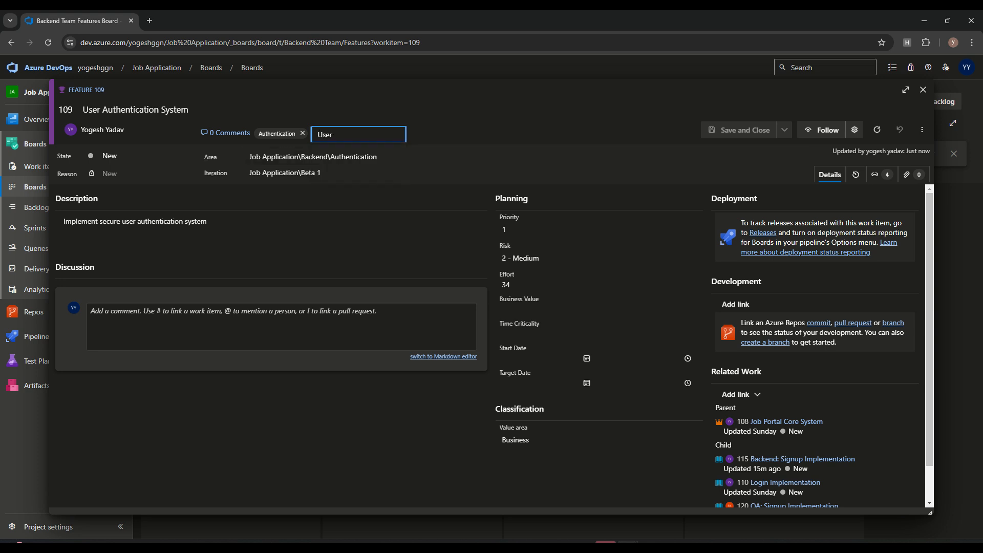
pyautogui.press('Return')
pyautogui.click(741, 130)
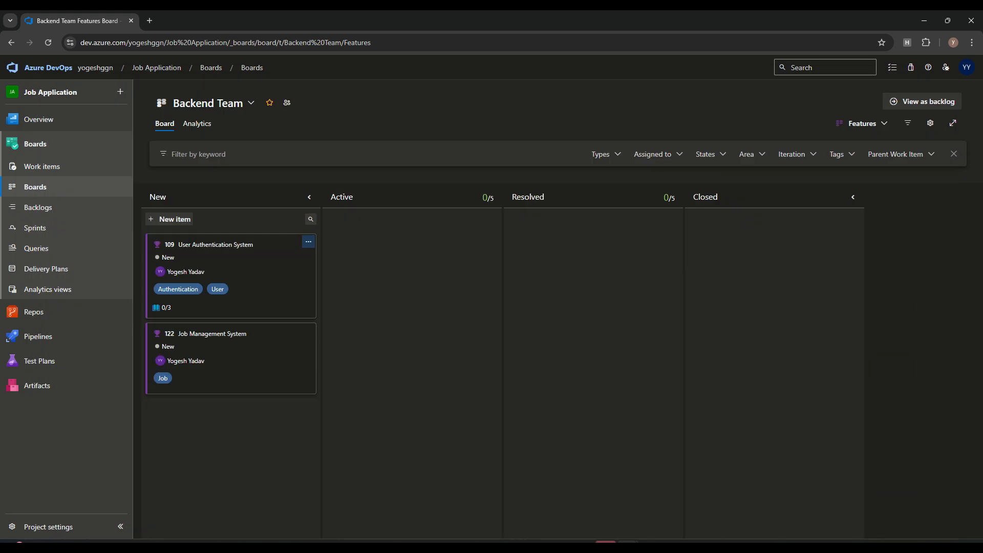
# Filter the features board by the Job tag and clear the filter again.
pyautogui.click(839, 154)
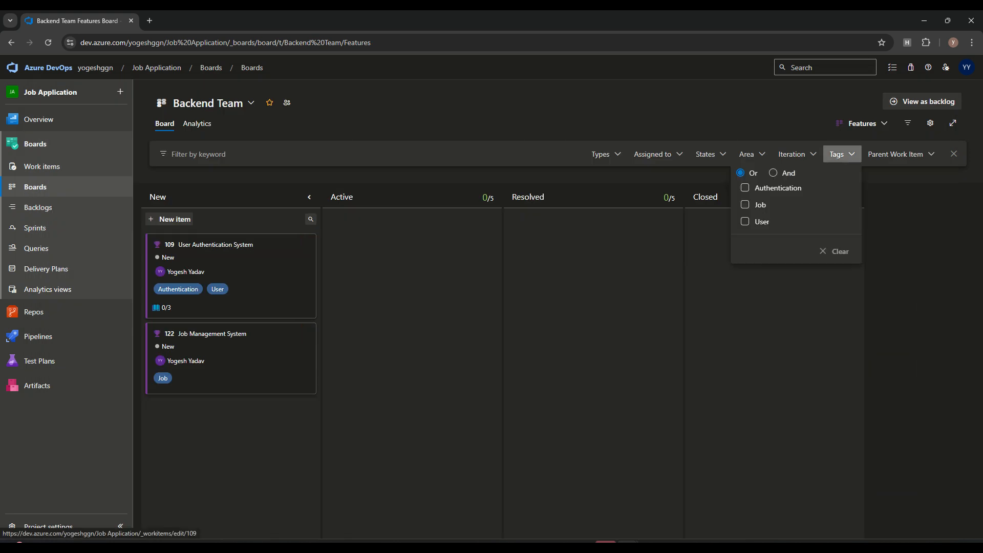
pyautogui.click(760, 205)
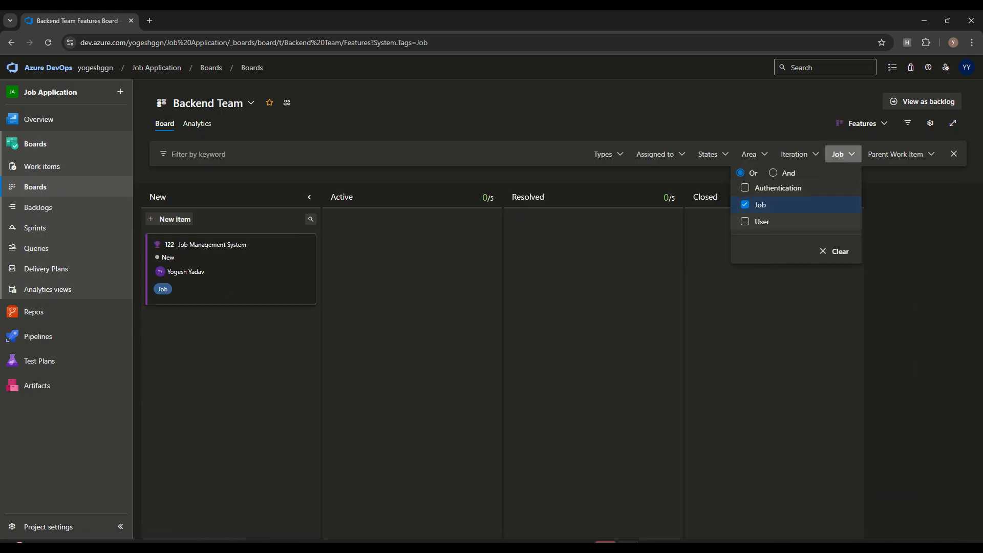
pyautogui.click(760, 205)
pyautogui.press('Escape')
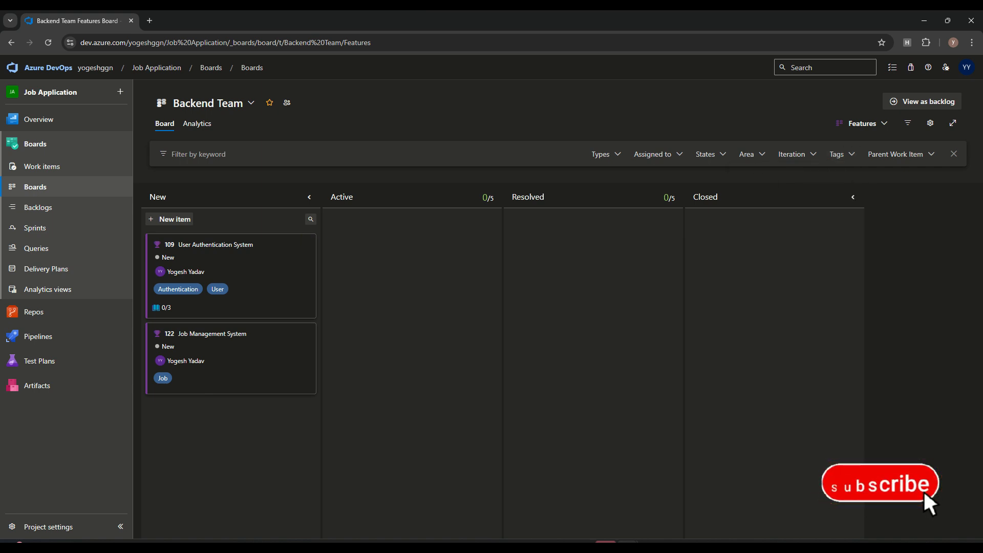
# Turn off the display of tags on the feature cards and save the board settings.
pyautogui.moveTo(308, 241)
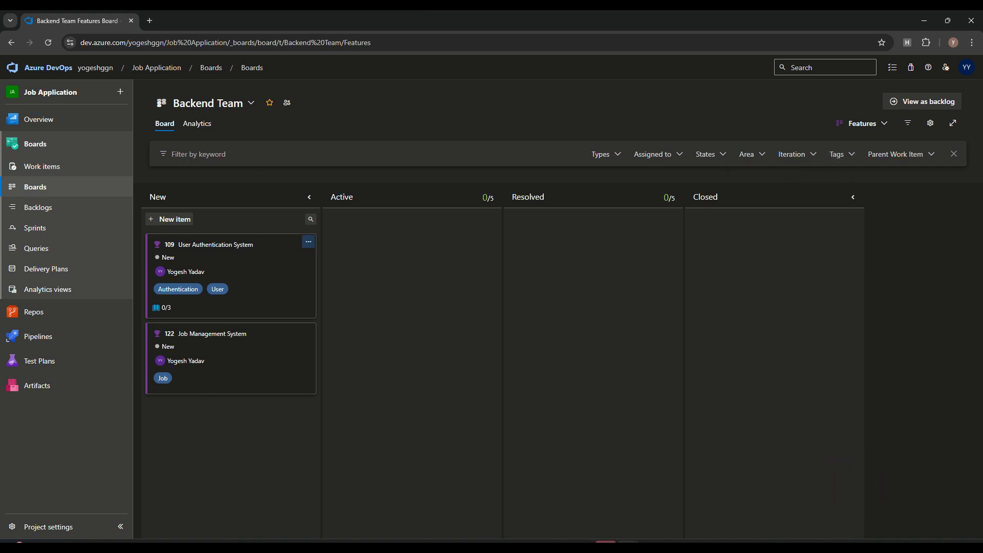
pyautogui.click(930, 122)
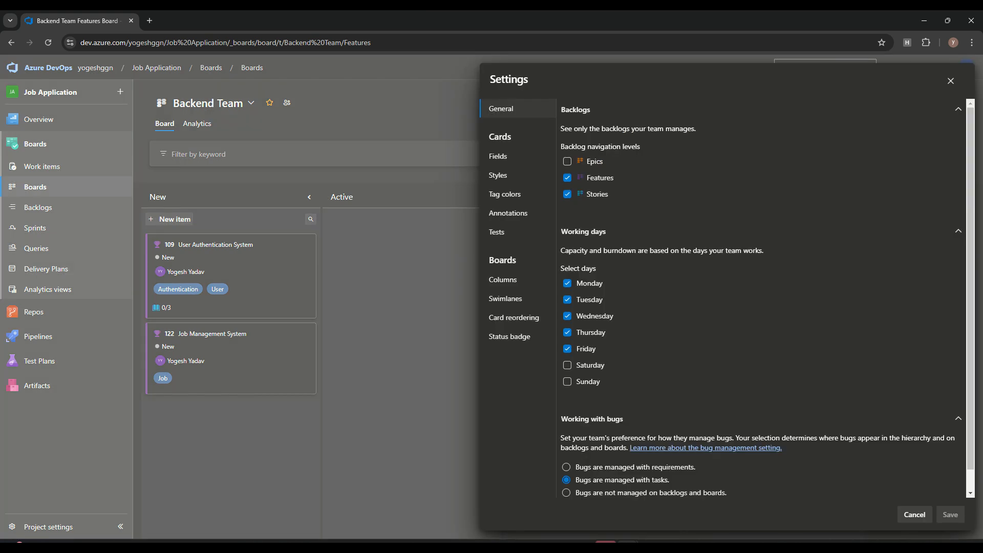
pyautogui.click(498, 156)
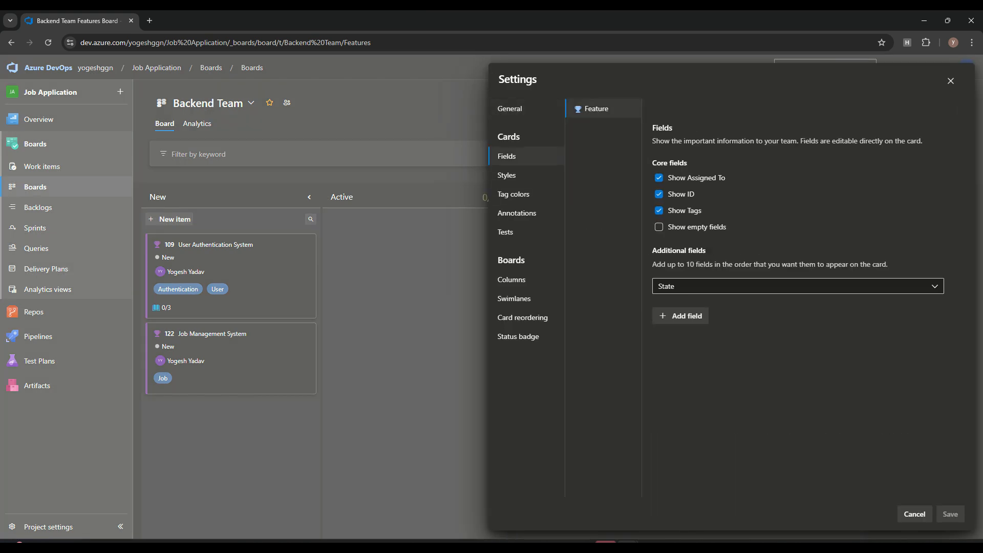
pyautogui.click(658, 210)
pyautogui.click(950, 514)
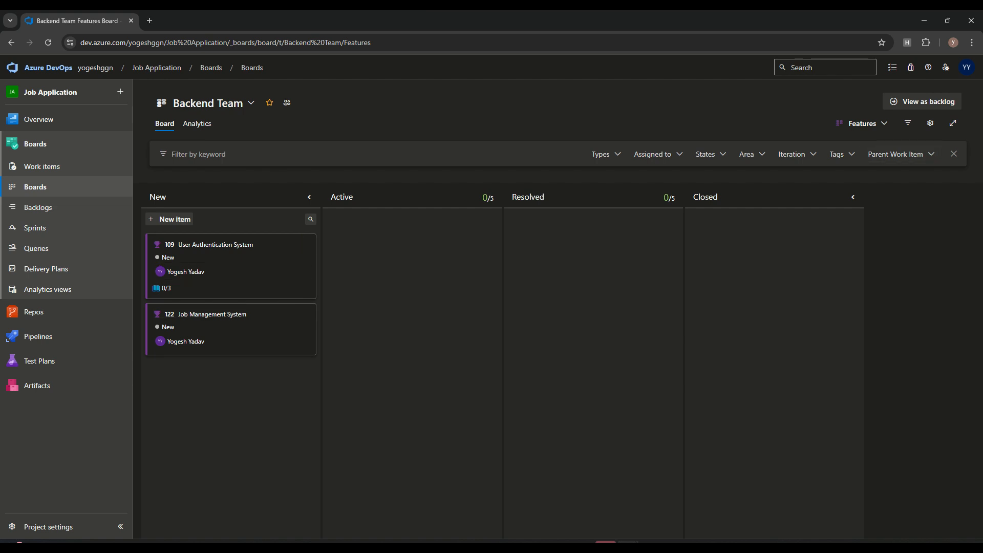
# Show tags on the feature cards again, set the additional field to Activated By, and save the board settings.
pyautogui.click(930, 123)
pyautogui.click(498, 156)
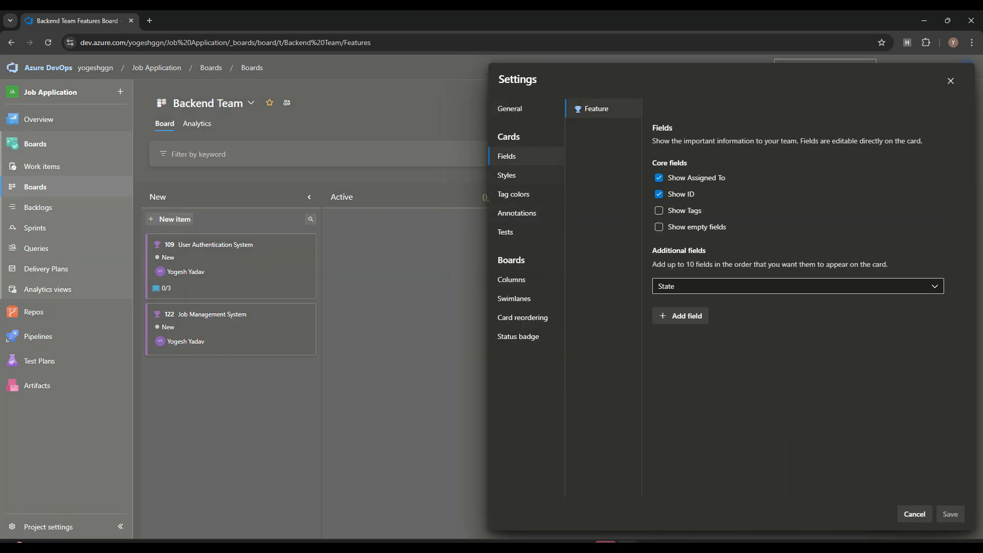
pyautogui.click(659, 211)
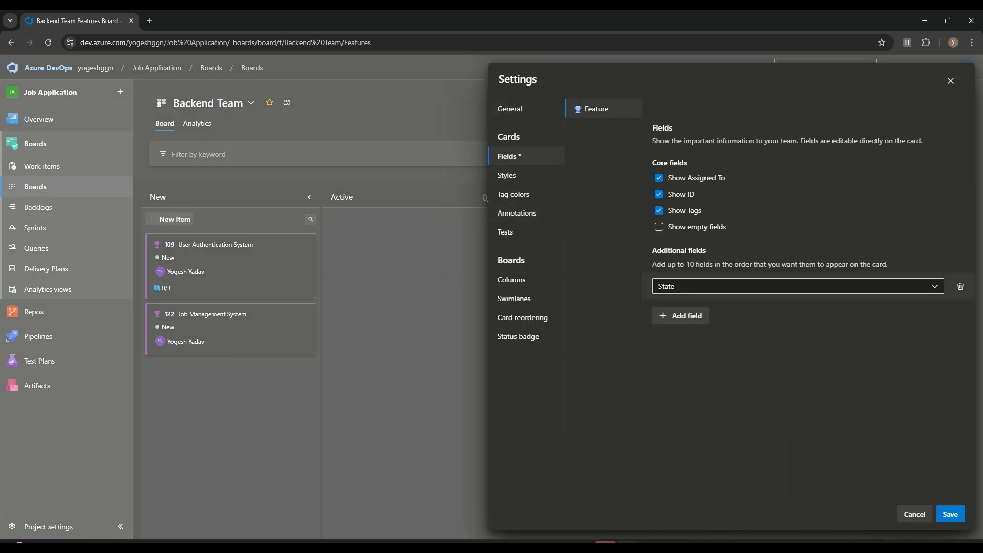
pyautogui.click(797, 286)
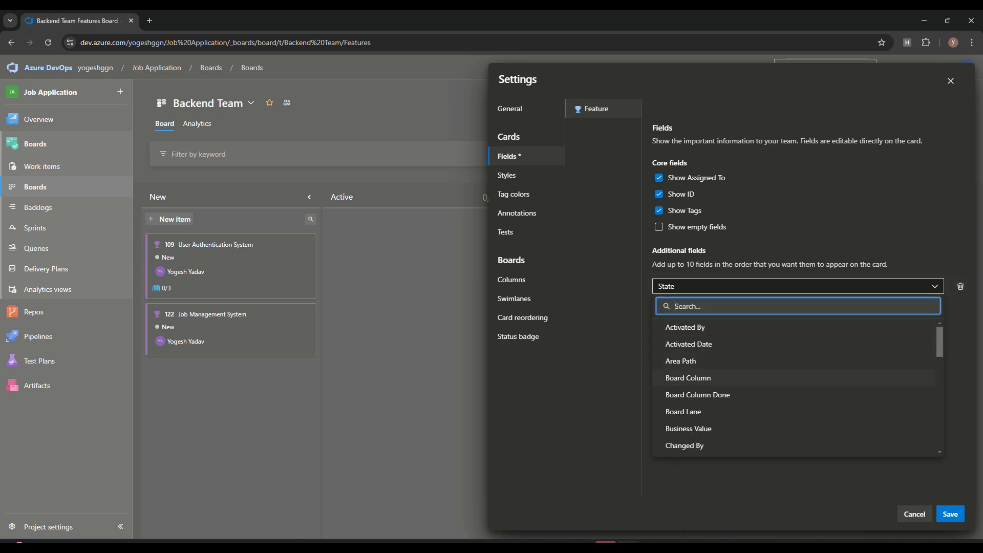
pyautogui.click(685, 327)
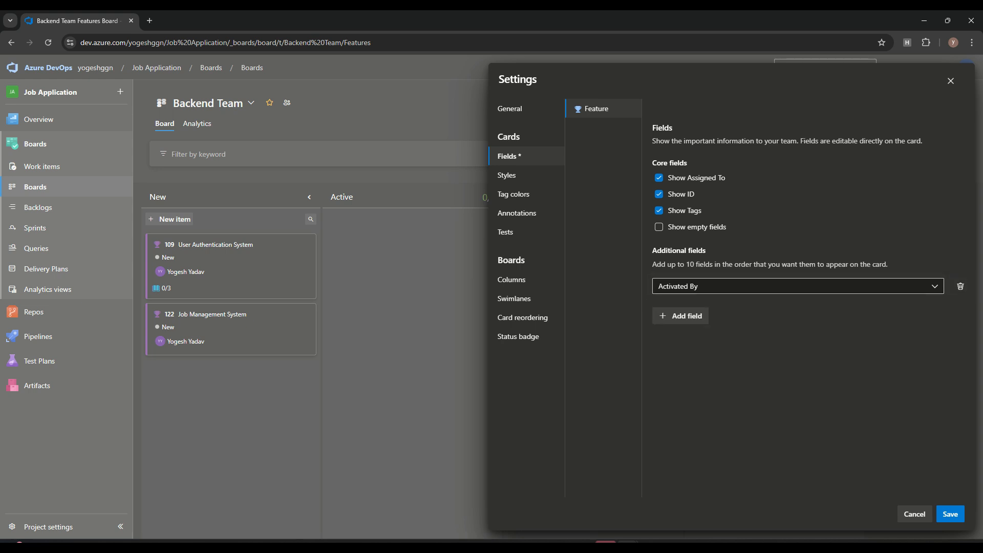
pyautogui.click(950, 513)
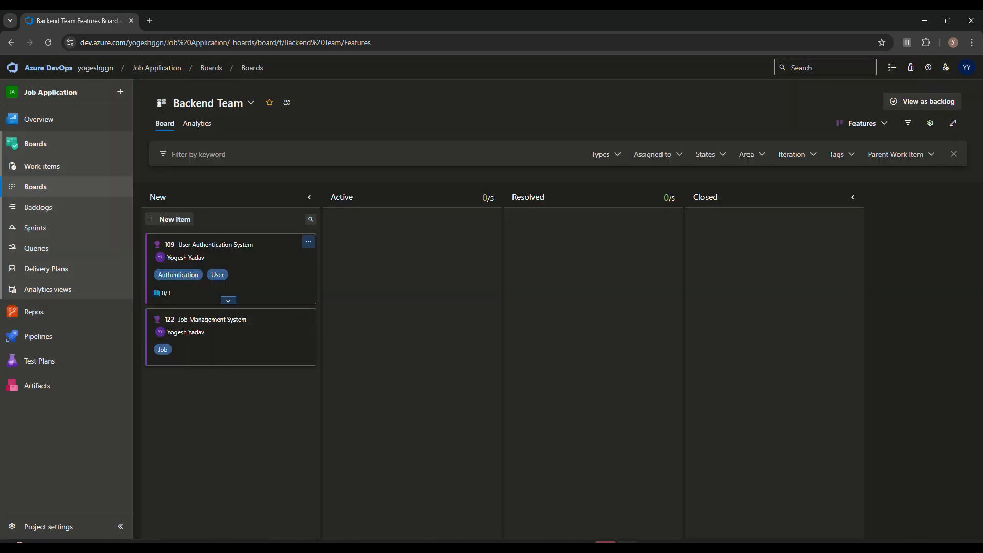
pyautogui.click(228, 361)
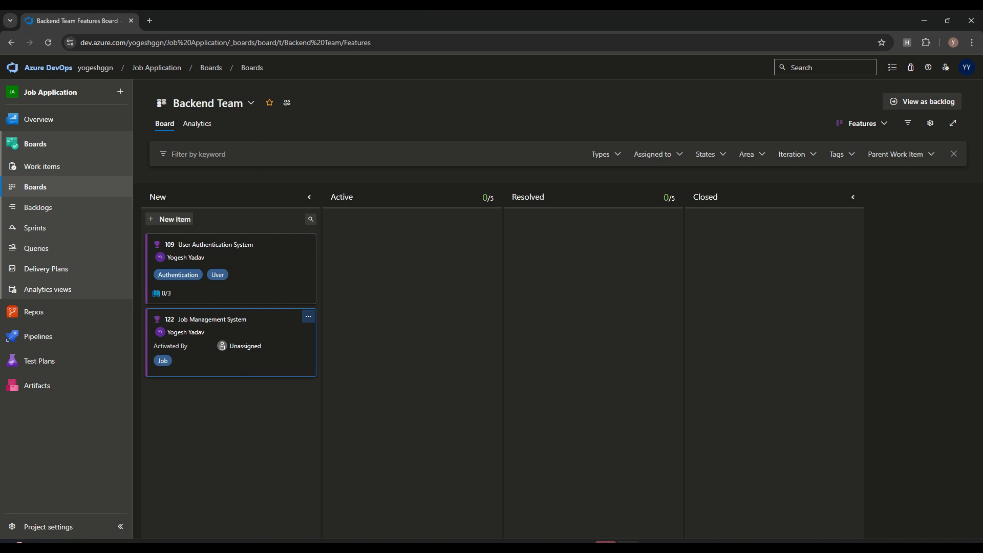
# Add a card styling rule named test to the Backend Team's features board.
pyautogui.click(930, 123)
pyautogui.click(502, 156)
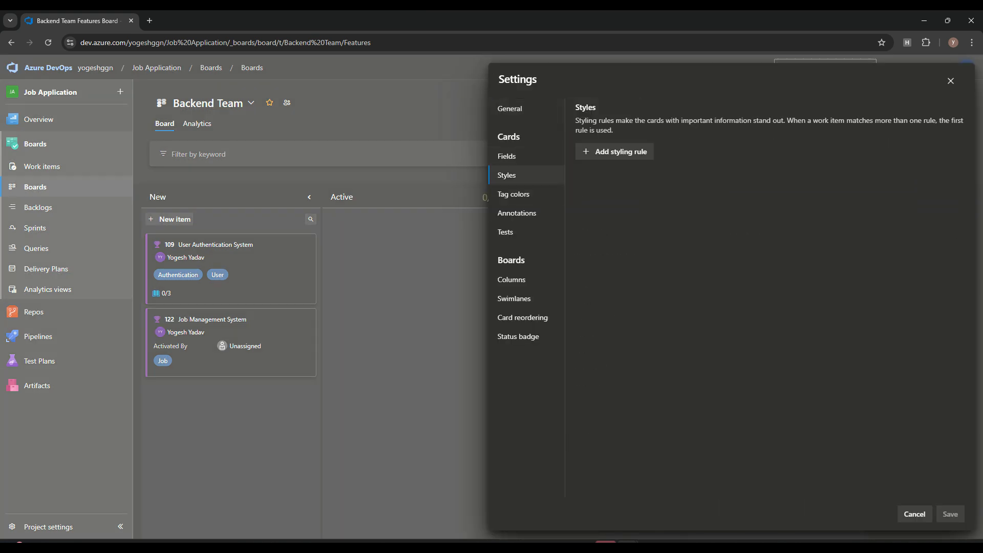
pyautogui.click(614, 151)
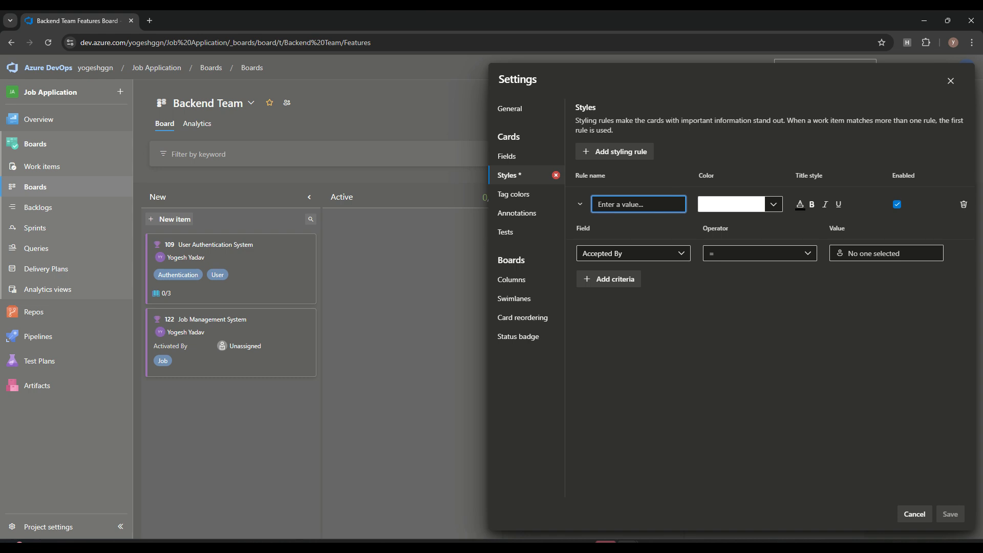
pyautogui.write('u')
pyautogui.press('BackSpace')
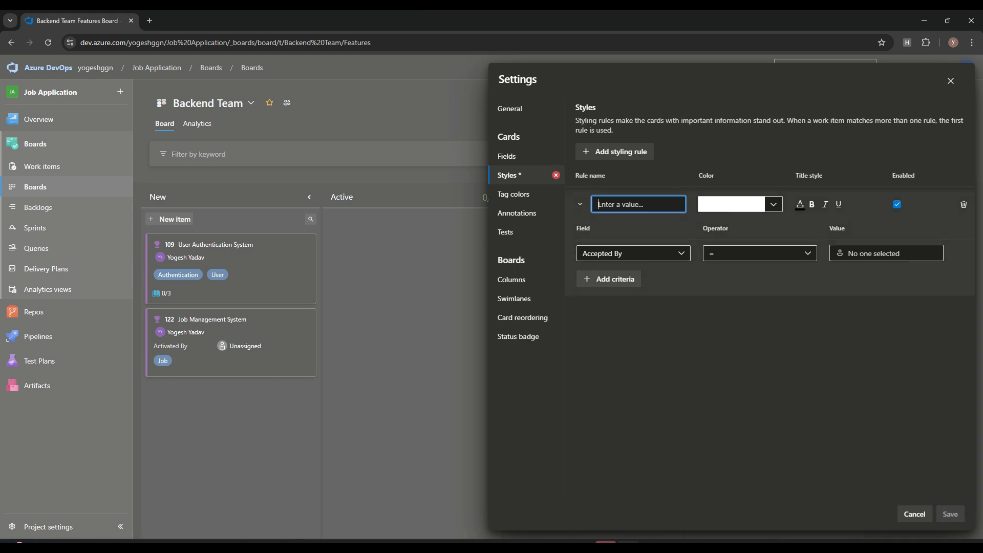
pyautogui.write('test')
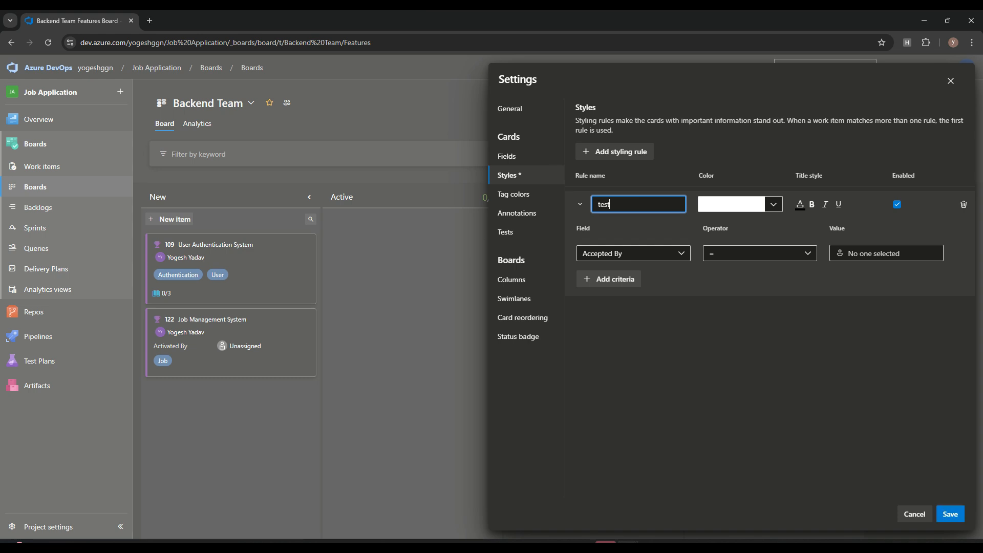
# Colour the test styling rule red for cards assigned to the chosen team member and save the board settings.
pyautogui.click(773, 204)
pyautogui.click(700, 239)
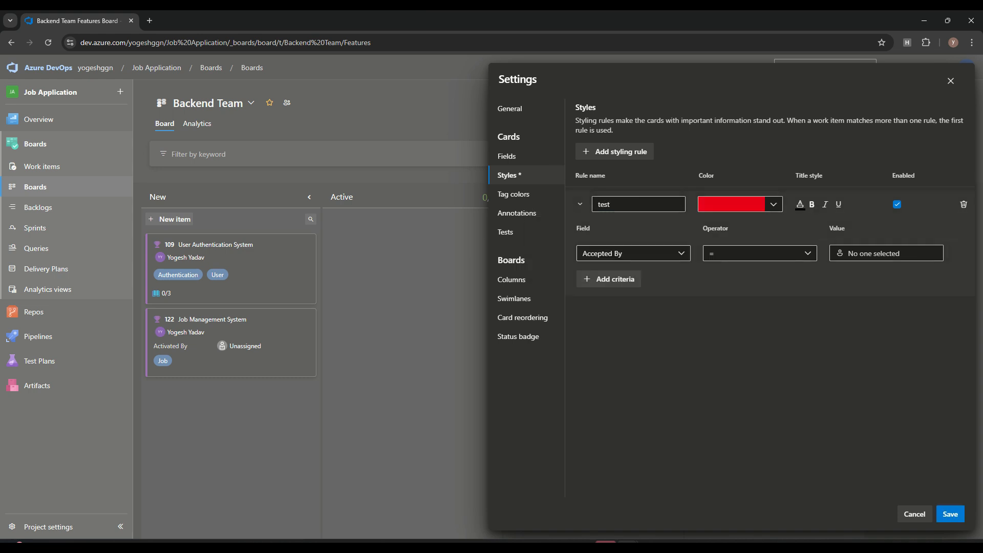
pyautogui.click(633, 253)
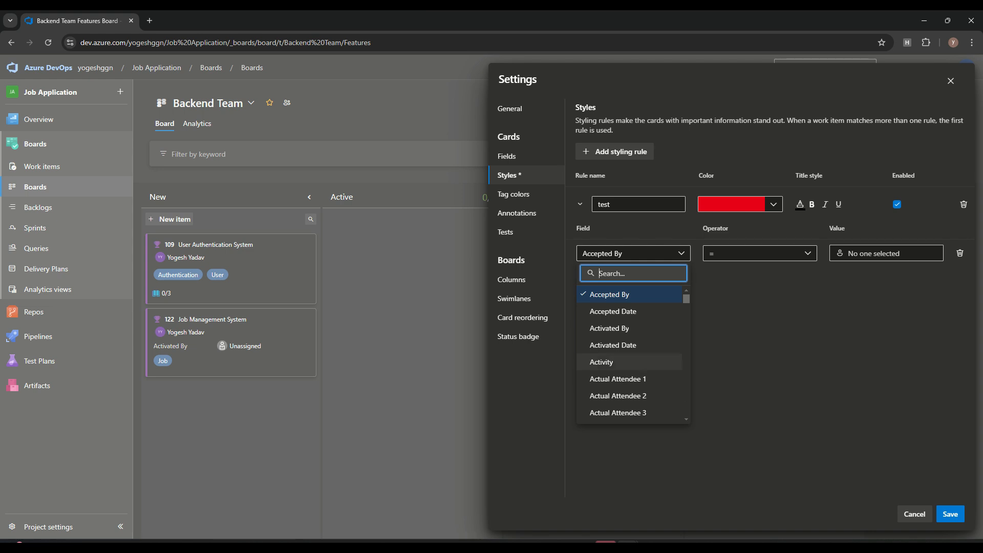
pyautogui.scroll(-4, 633, 358)
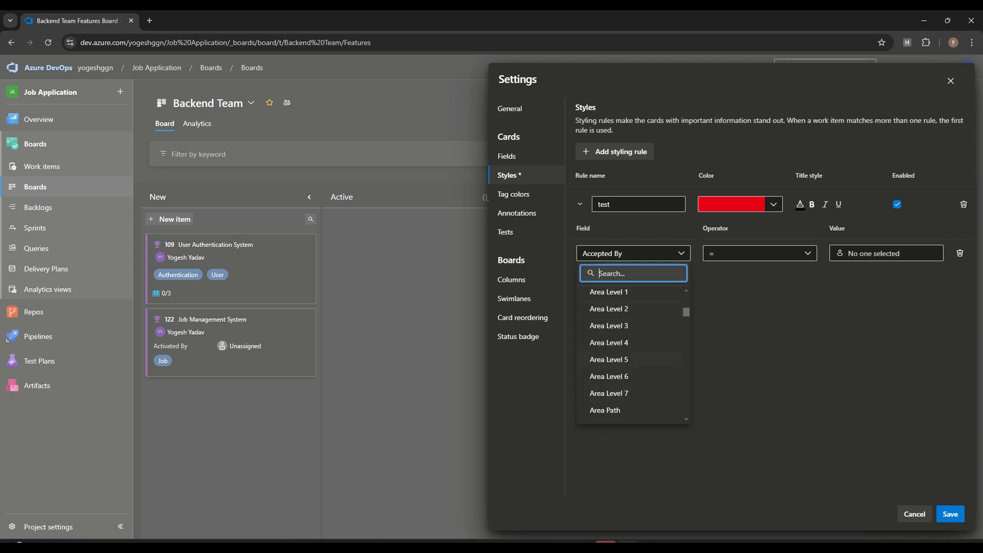
pyautogui.scroll(1, 633, 361)
pyautogui.scroll(-3, 633, 361)
pyautogui.scroll(-8, 633, 359)
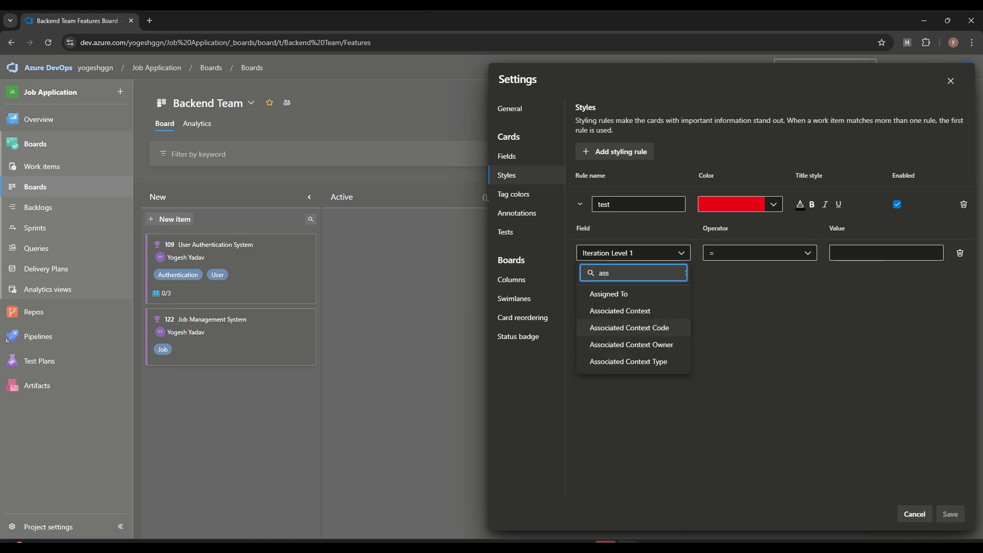
pyautogui.click(609, 294)
pyautogui.click(886, 253)
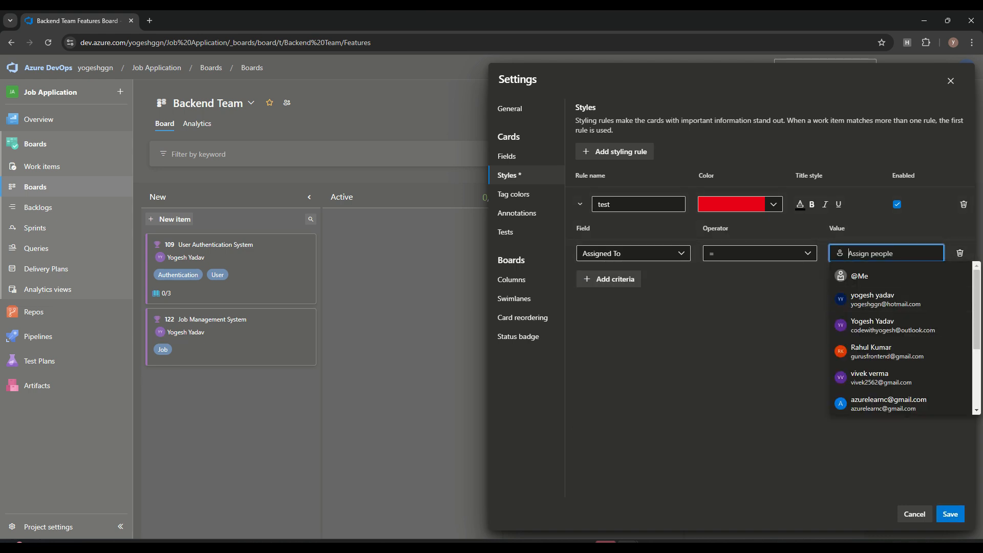
pyautogui.click(880, 325)
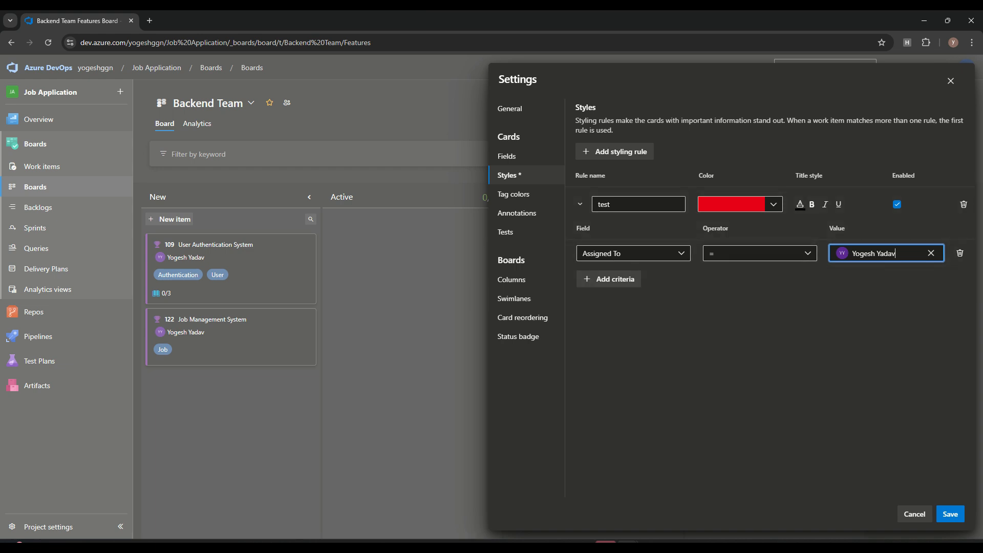
pyautogui.click(949, 513)
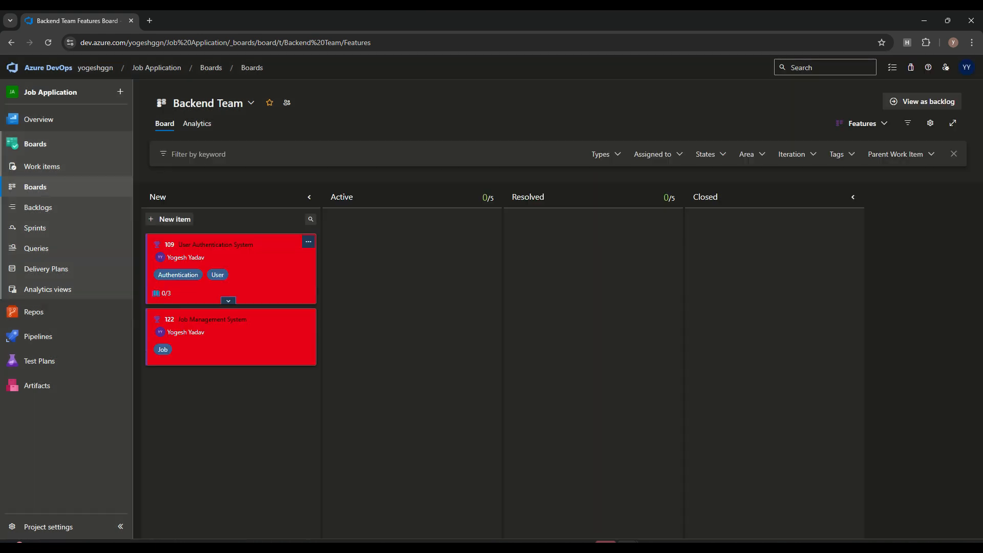
# Change the test styling rule's card colour to orange and save the board settings.
pyautogui.click(930, 123)
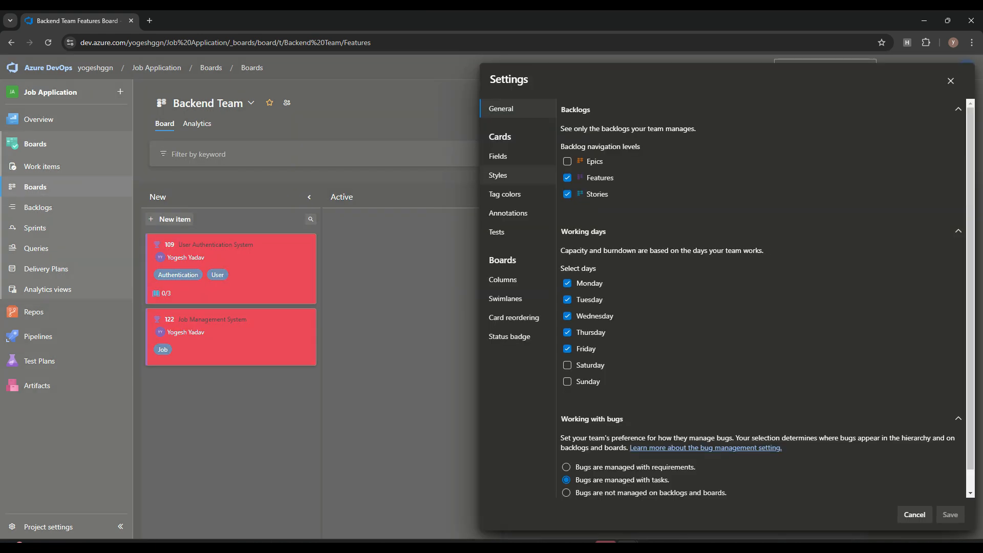
pyautogui.click(527, 156)
pyautogui.click(506, 175)
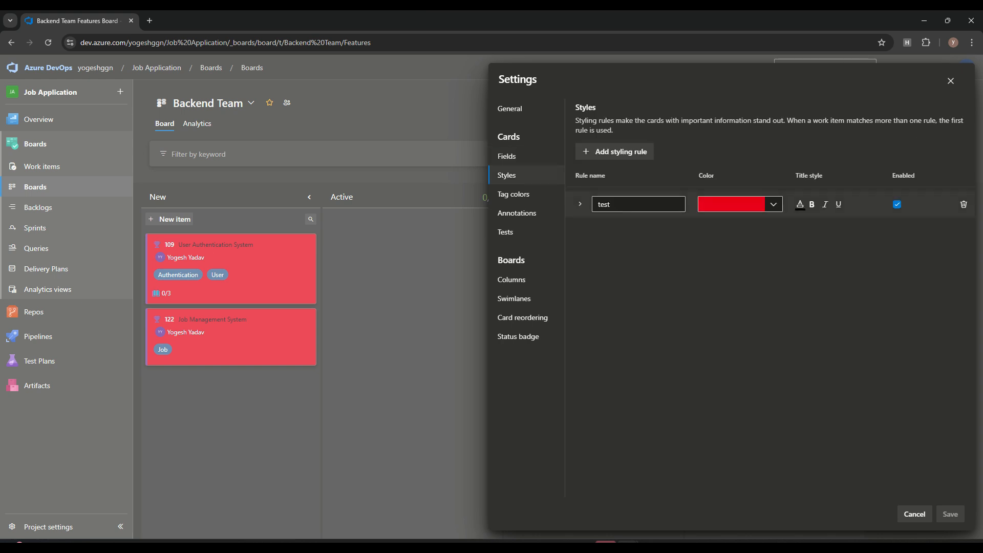
pyautogui.click(773, 204)
pyautogui.click(677, 250)
pyautogui.click(949, 513)
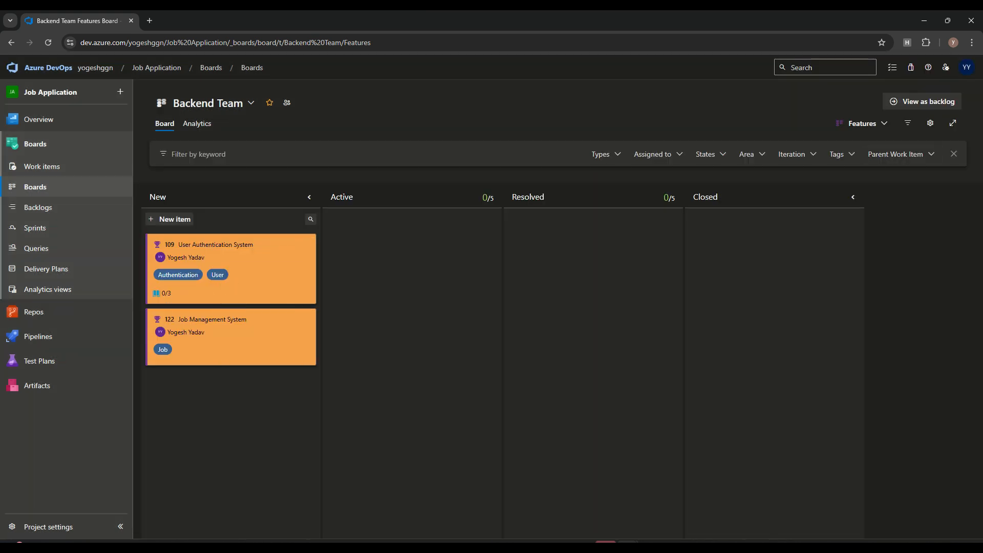
# Add a green tag colour for the Login tag and save the board settings.
pyautogui.click(930, 123)
pyautogui.click(505, 156)
pyautogui.click(506, 175)
pyautogui.click(513, 194)
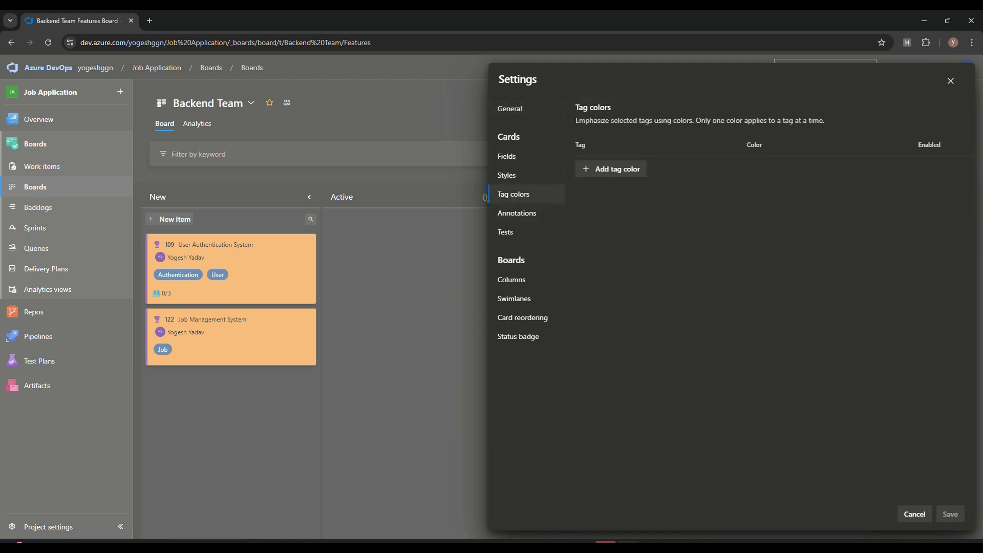
pyautogui.click(611, 169)
pyautogui.click(654, 179)
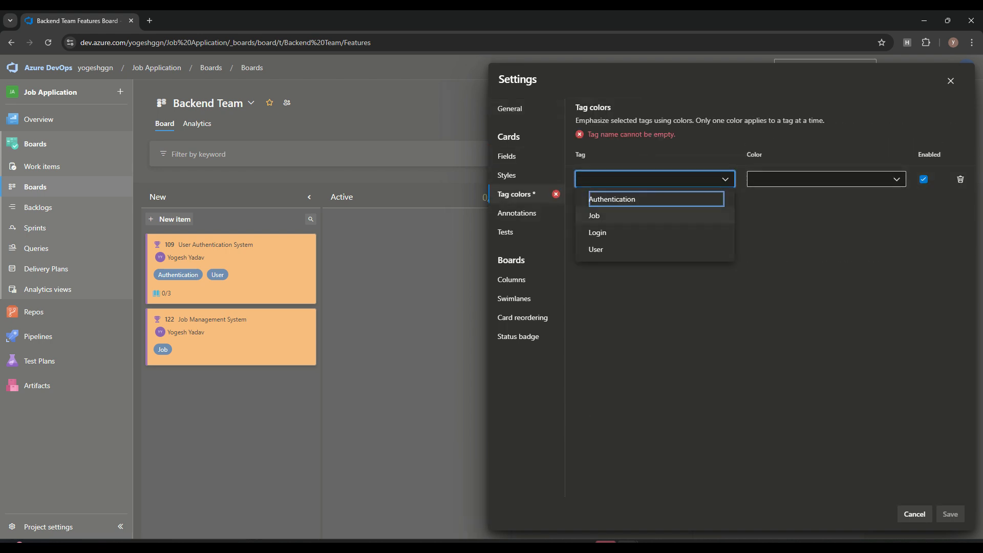
pyautogui.click(597, 233)
pyautogui.click(826, 179)
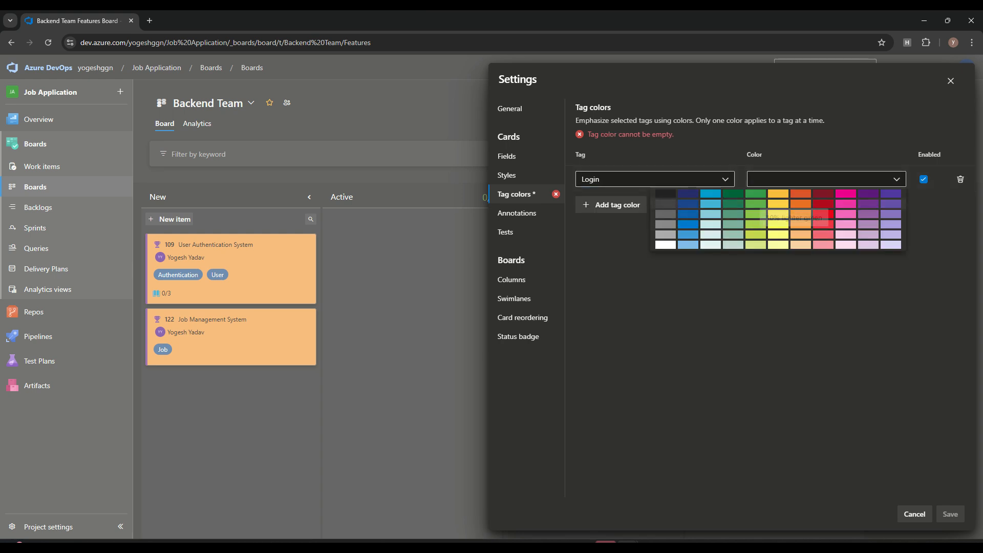
pyautogui.click(756, 194)
pyautogui.click(950, 514)
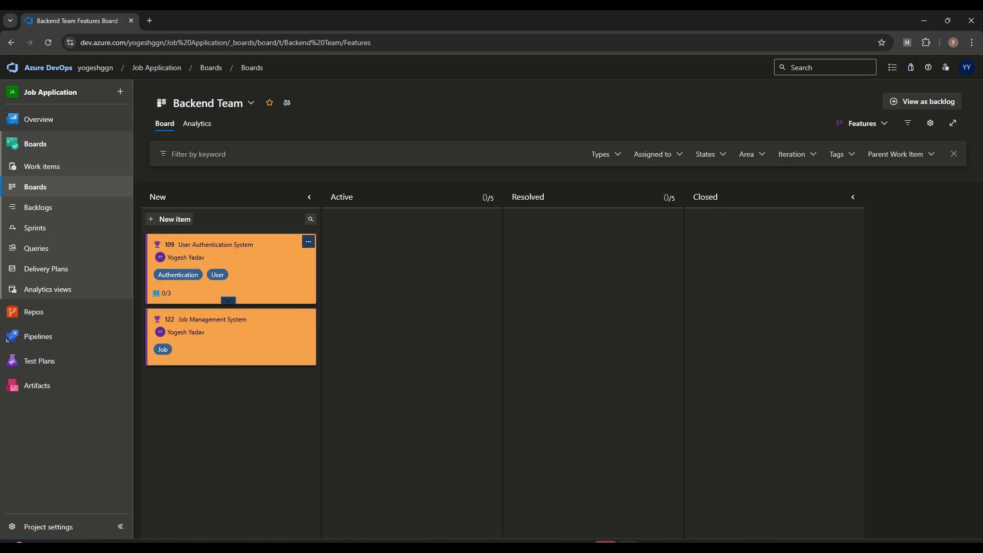
# Reassign the green tag colour to the Job tag and save the board settings.
pyautogui.click(930, 123)
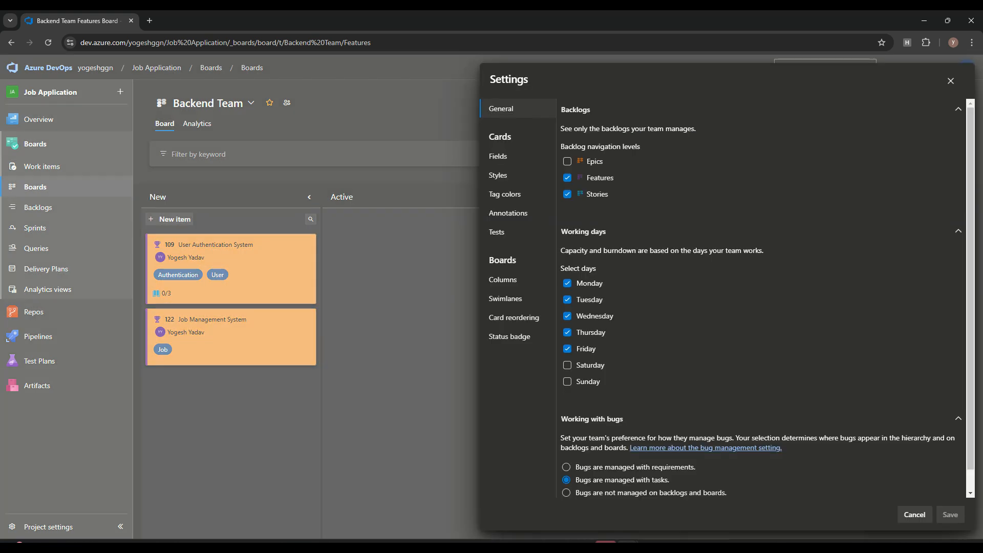
pyautogui.click(504, 194)
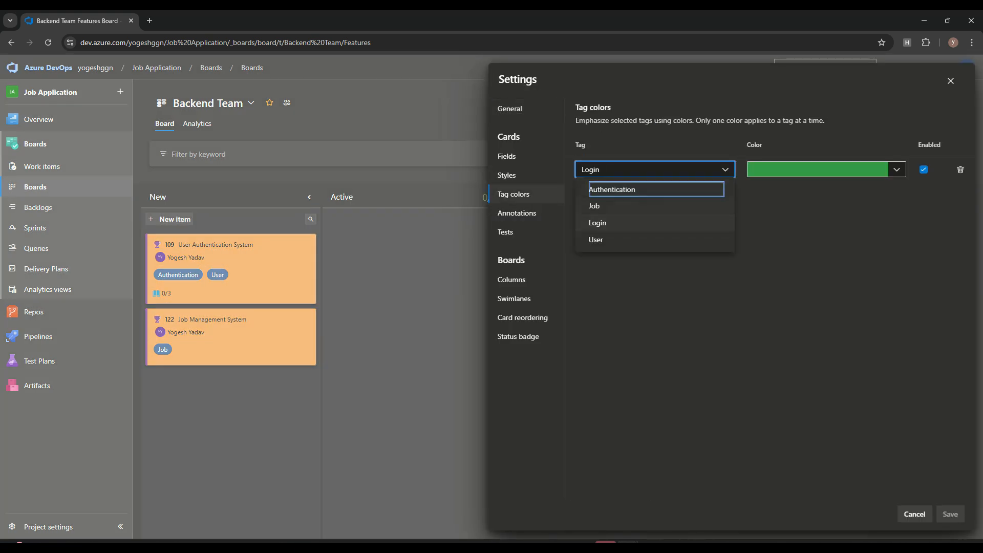
pyautogui.click(604, 205)
pyautogui.click(950, 514)
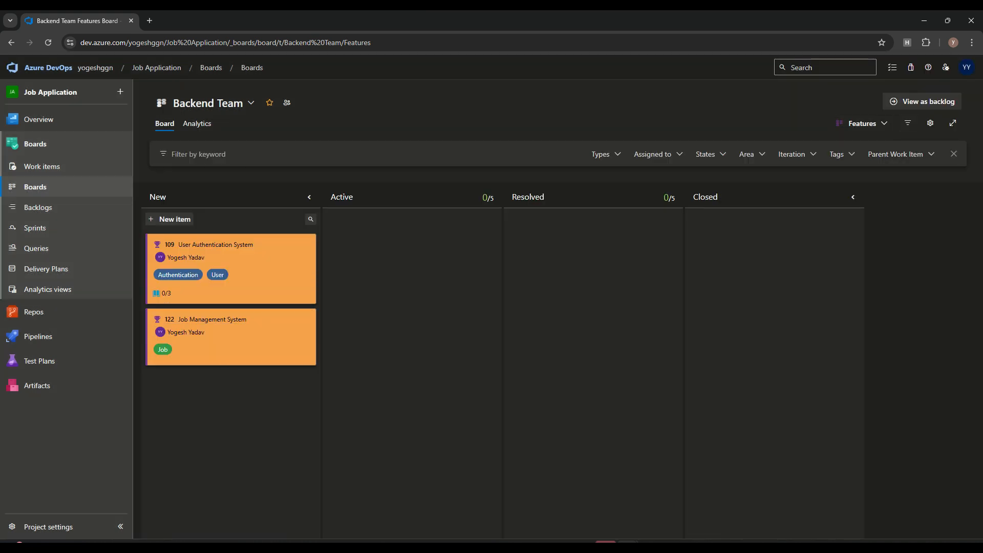
# Add a board column named Hold after New, mapped to the Active state, and save the board settings.
pyautogui.click(930, 123)
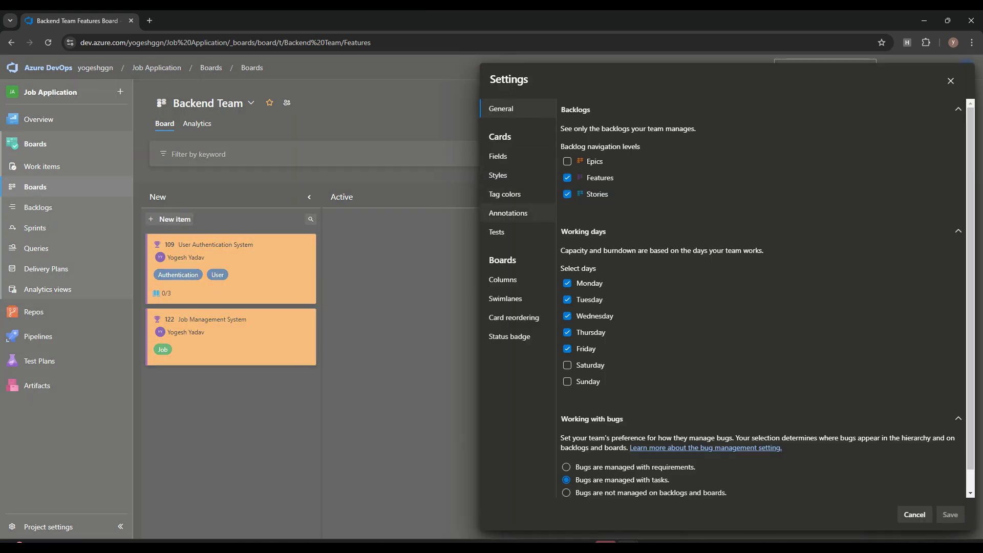
pyautogui.click(508, 213)
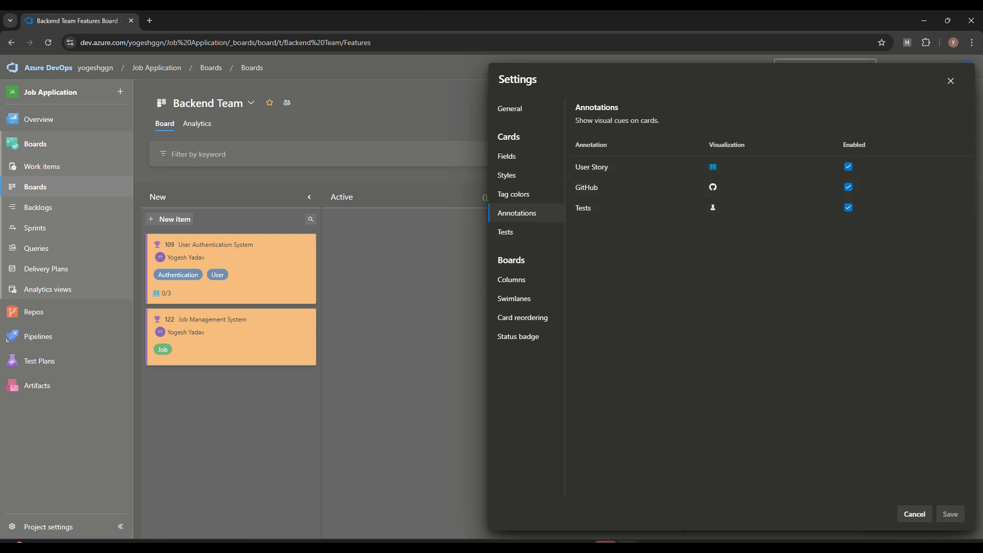
pyautogui.click(505, 232)
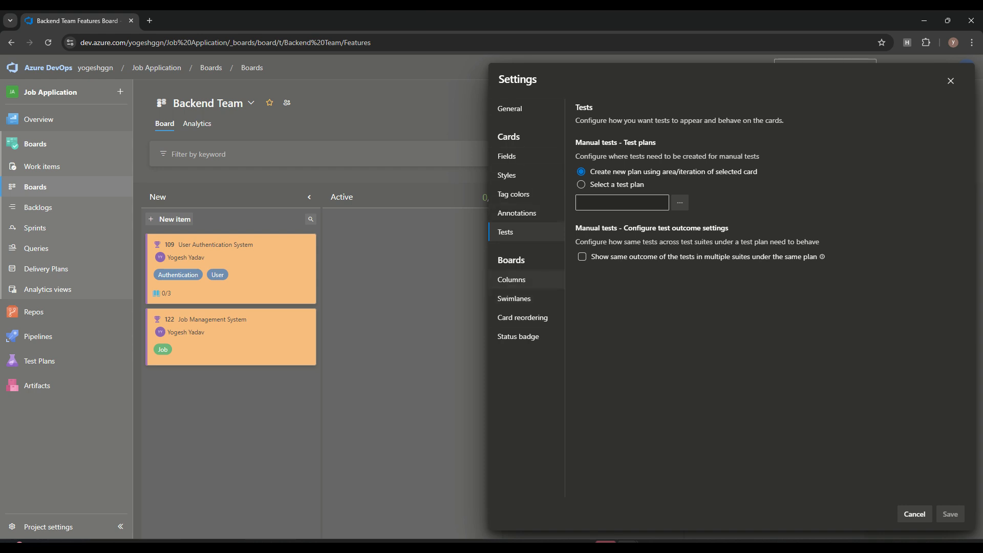
pyautogui.click(512, 279)
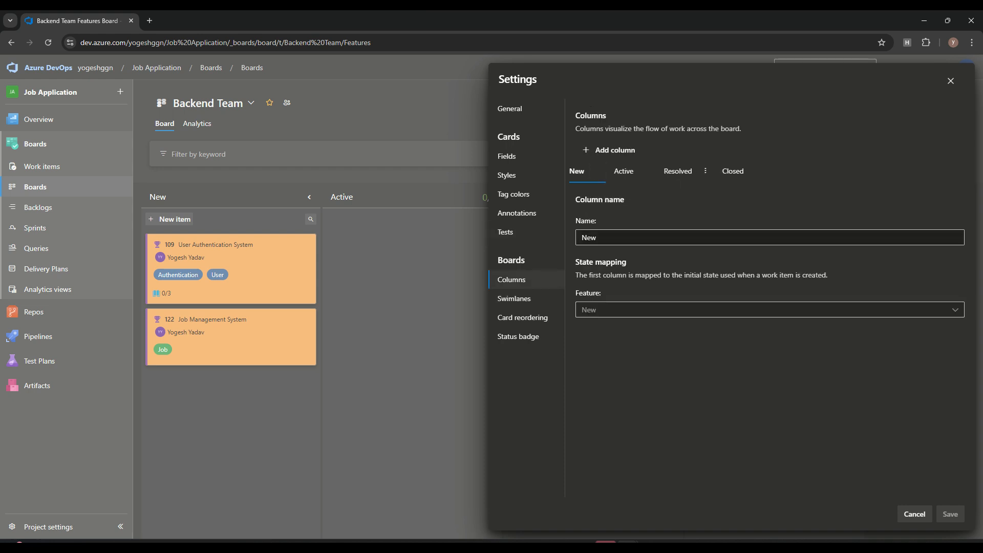
pyautogui.click(609, 150)
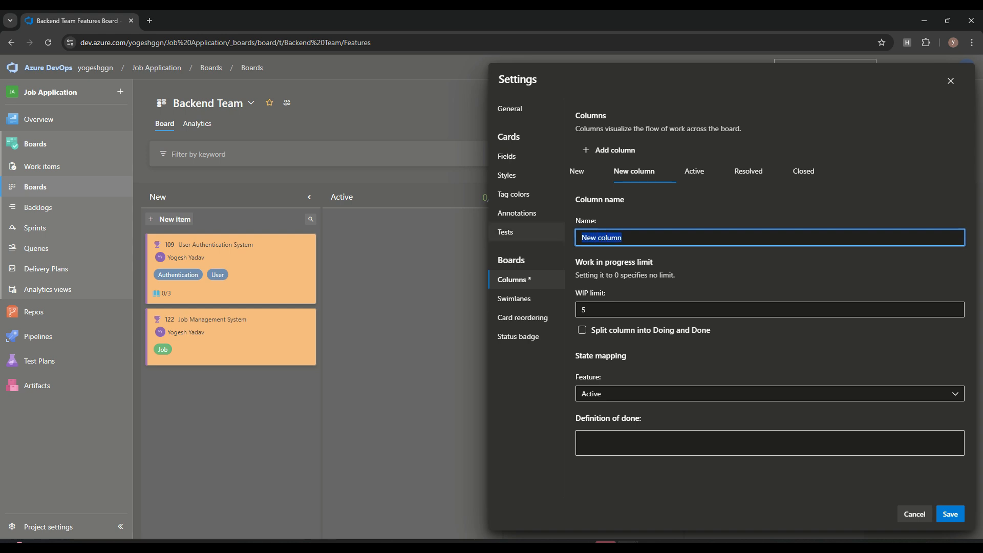
pyautogui.press('BackSpace')
pyautogui.write('Hold')
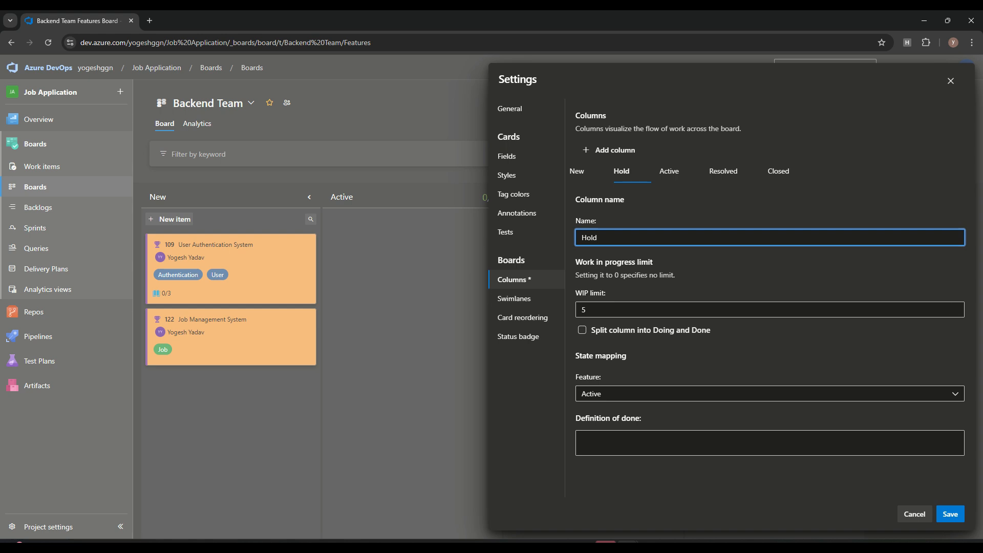
pyautogui.click(954, 394)
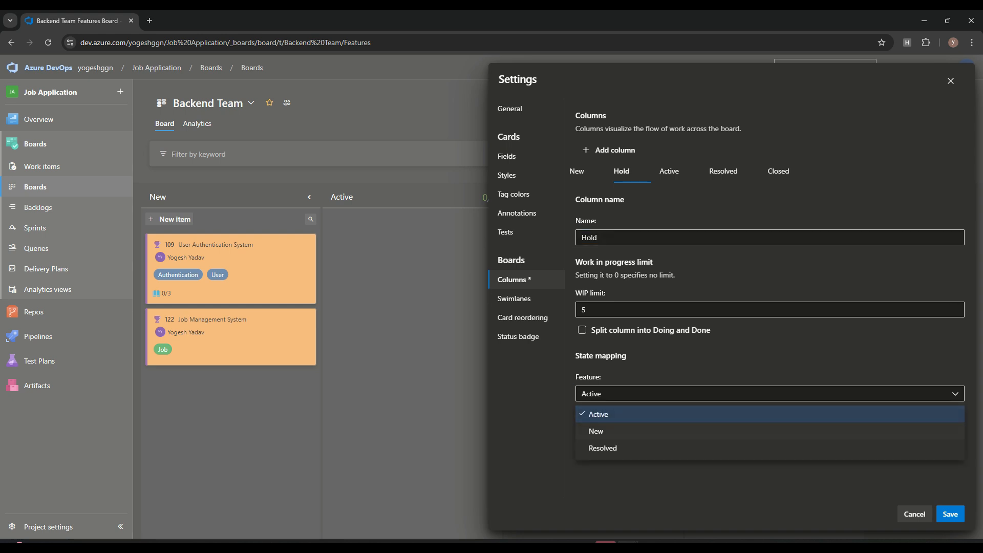
pyautogui.click(599, 414)
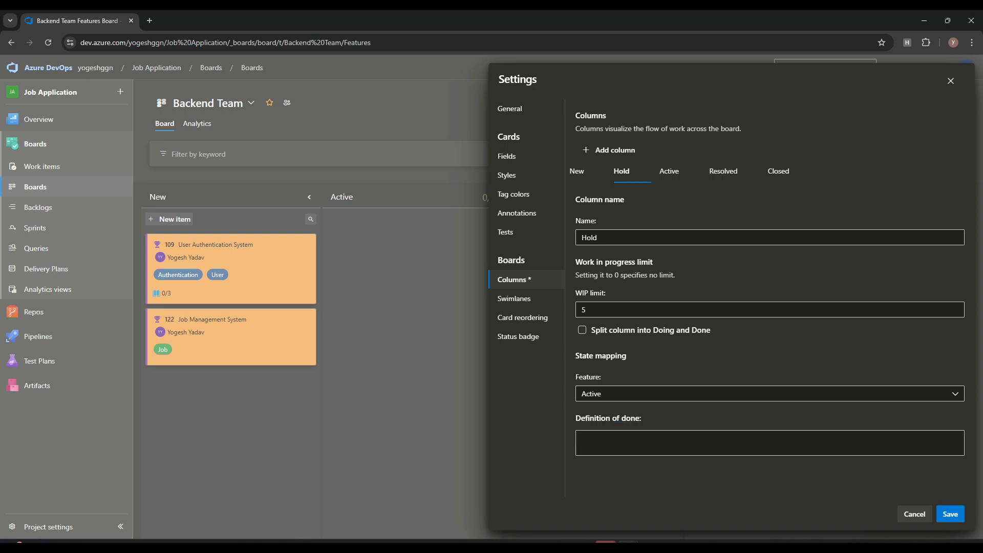
pyautogui.click(950, 514)
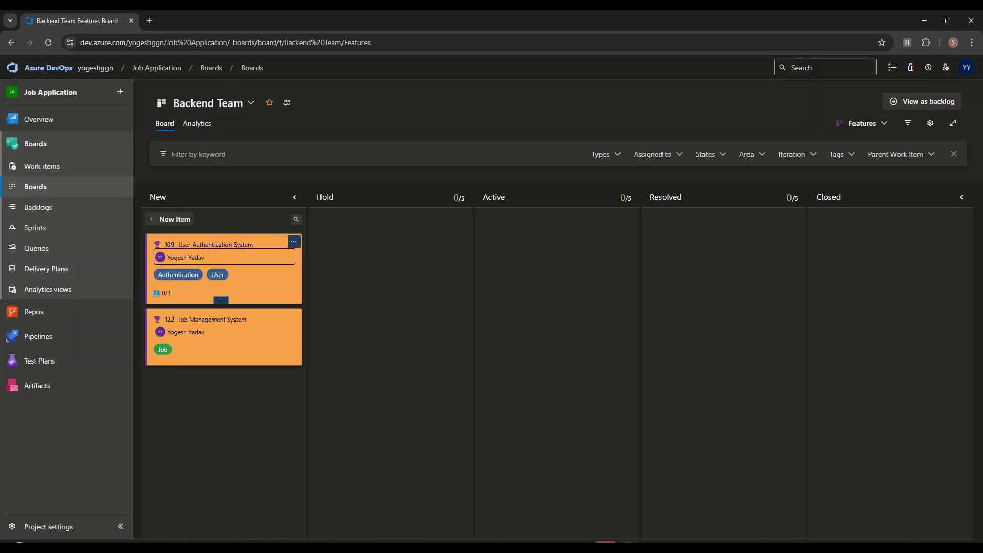
# Move the User Authentication System feature from New to the Hold column.
pyautogui.moveTo(220, 299); pyautogui.dragTo(387, 248)
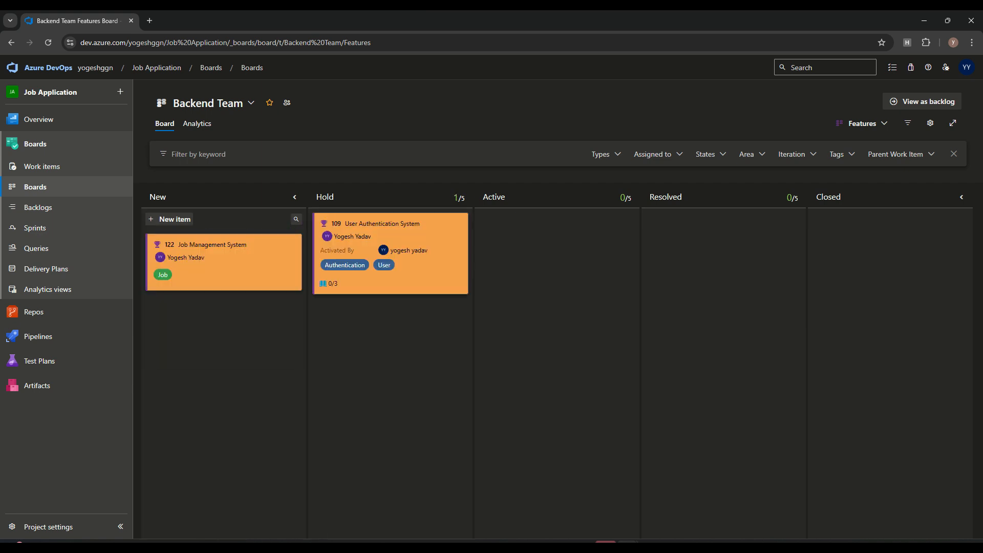
pyautogui.moveTo(224, 256)
pyautogui.mouseDown()
pyautogui.moveTo(230, 282)
pyautogui.moveTo(532, 246)
pyautogui.moveTo(204, 283)
pyautogui.moveTo(223, 261)
pyautogui.mouseUp()
# Review the board's column settings for Active, Resolved and Closed, including the Active column's available actions.
pyautogui.click(930, 123)
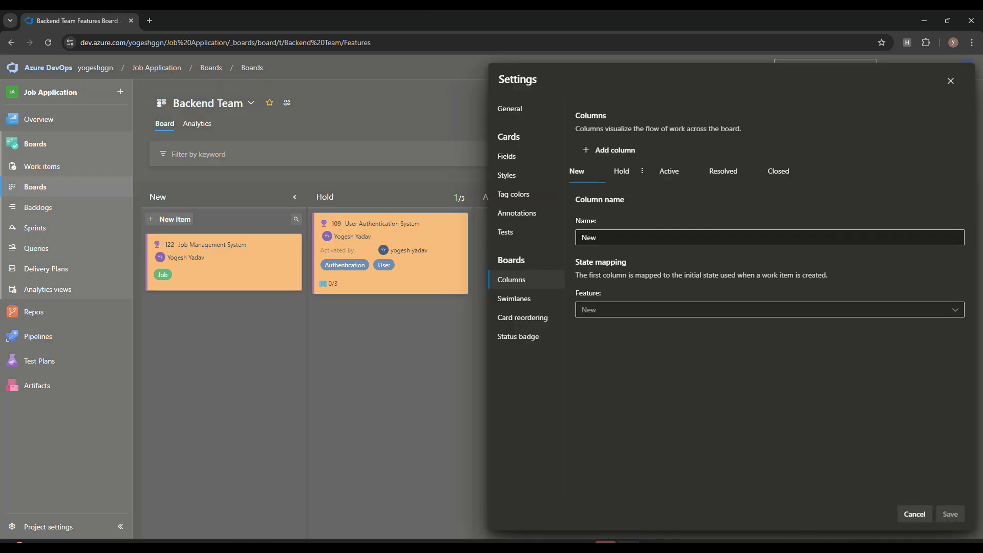
pyautogui.click(669, 171)
pyautogui.click(692, 171)
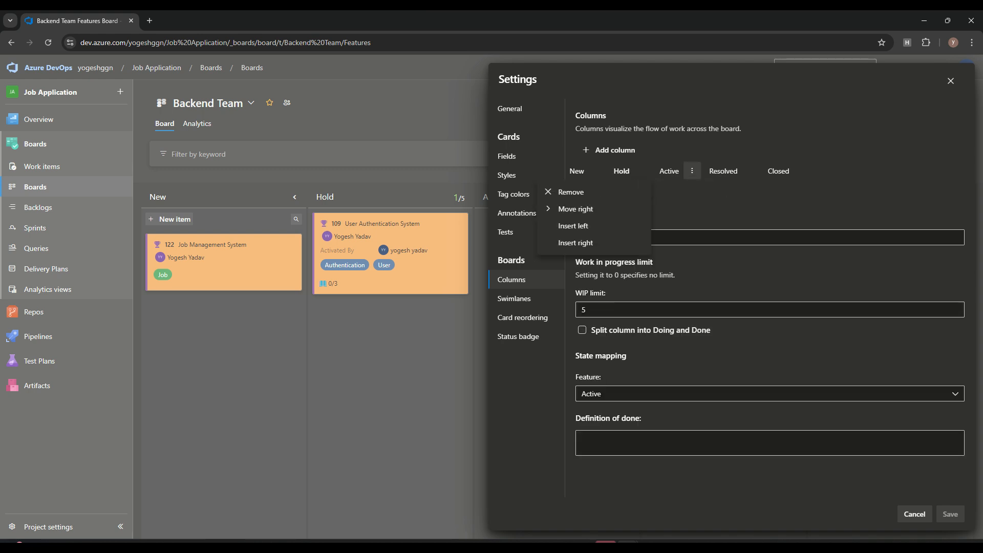
pyautogui.click(727, 211)
pyautogui.click(602, 237)
pyautogui.click(723, 171)
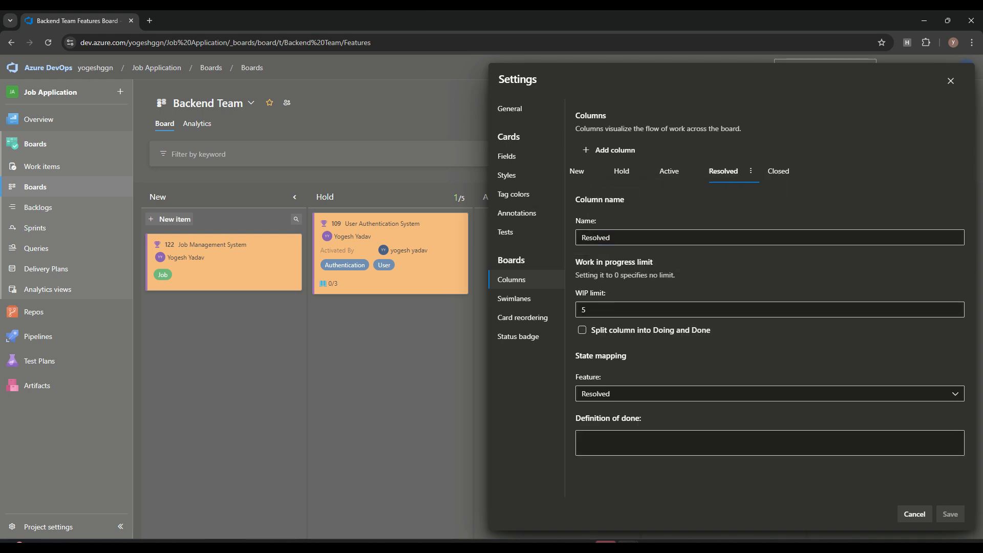
pyautogui.click(778, 171)
pyautogui.click(669, 171)
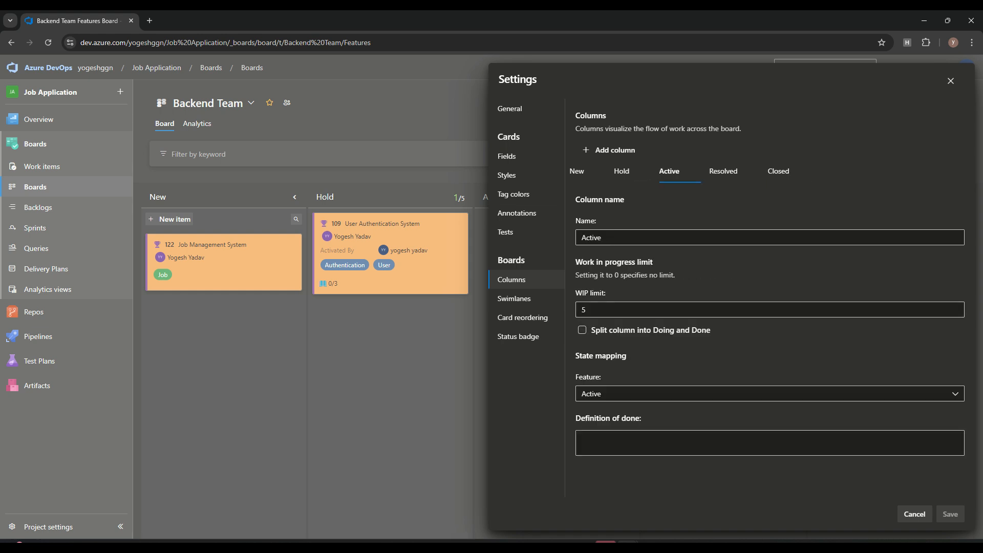
# Try to remove the Hold column and split the Resolved column into Doing and Done, and discard the pending changes.
pyautogui.click(640, 171)
pyautogui.click(625, 191)
pyautogui.click(623, 171)
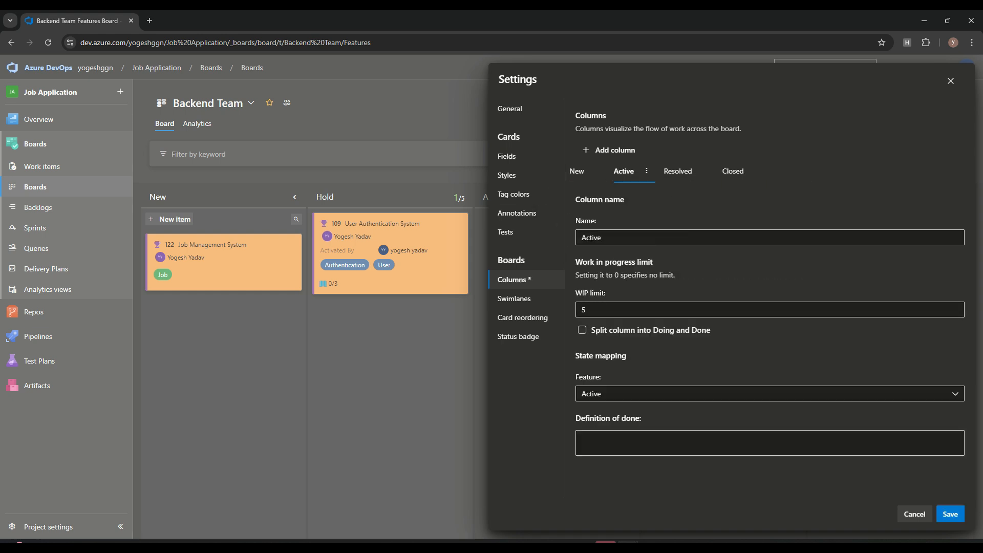
pyautogui.click(677, 171)
pyautogui.click(582, 330)
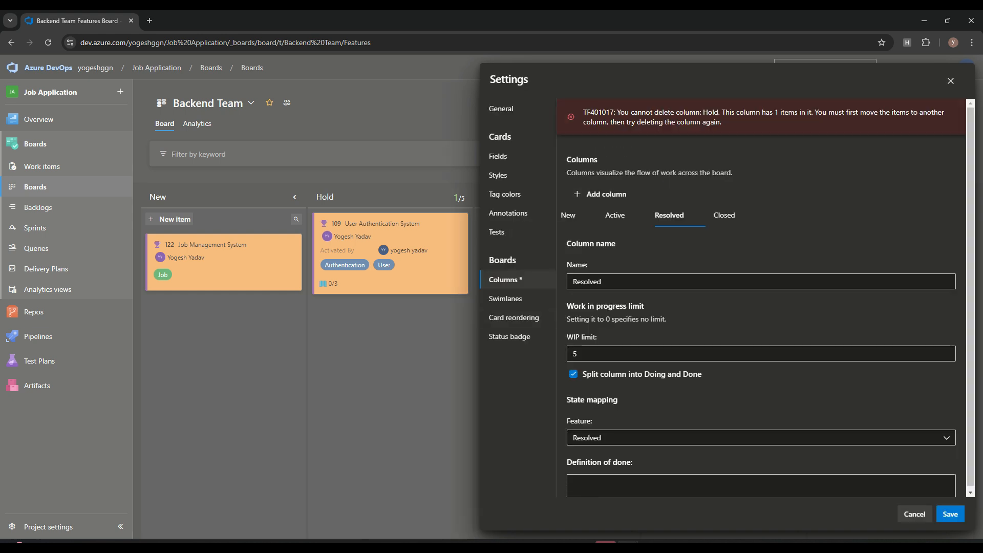
pyautogui.click(914, 514)
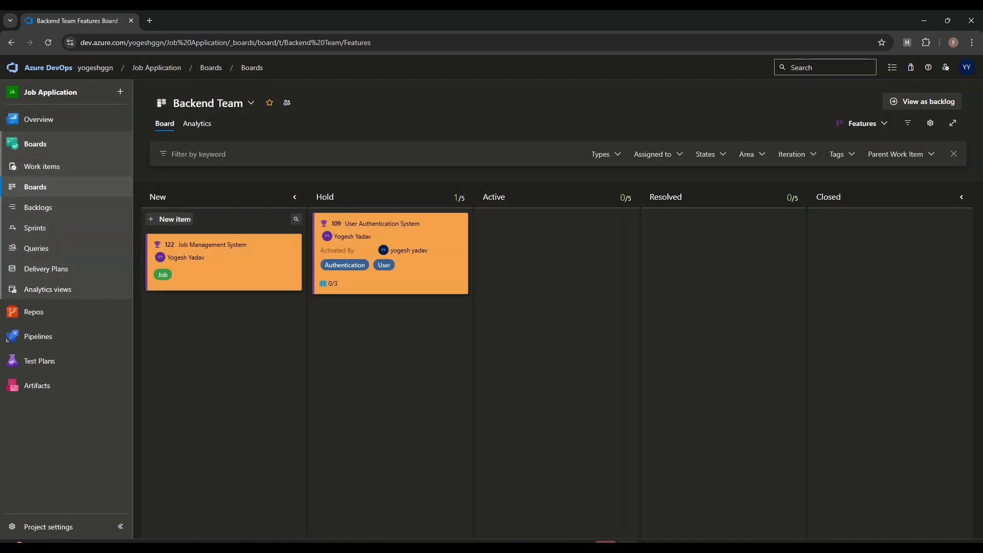
# Move the User Authentication System feature from Hold back to the New column.
pyautogui.moveTo(388, 245); pyautogui.dragTo(223, 329)
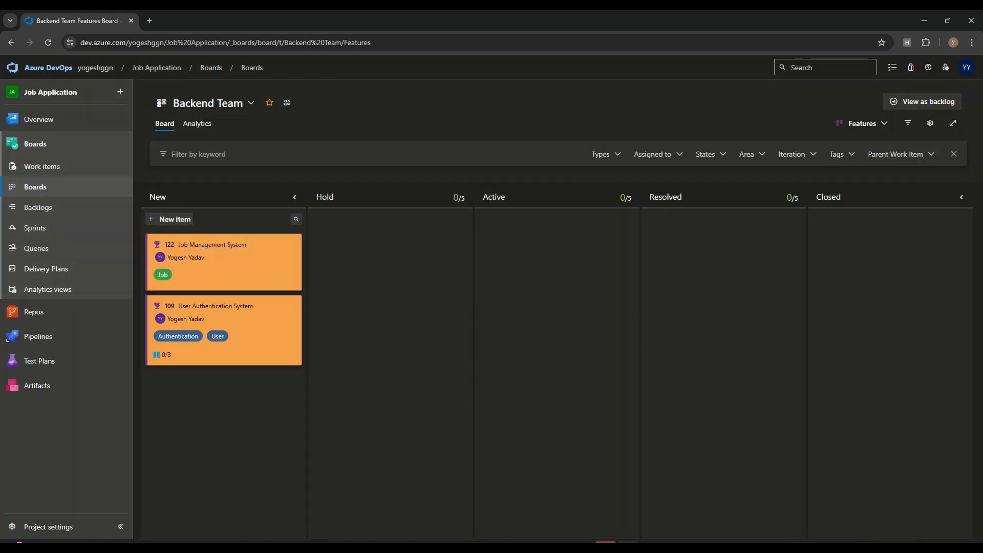
# Remove the Hold column, split the Resolved column into Doing and Done, and save the board settings.
pyautogui.click(930, 123)
pyautogui.click(512, 280)
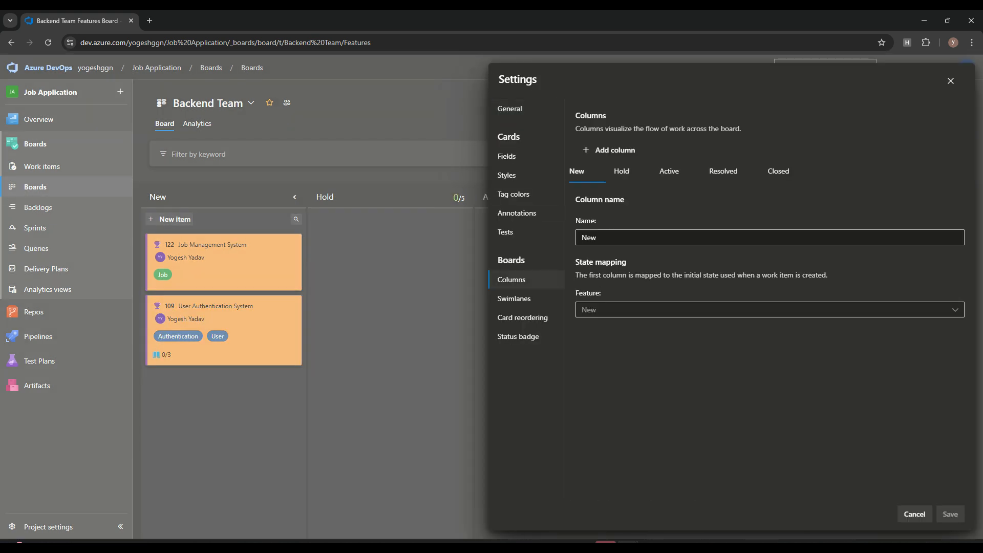
pyautogui.click(642, 170)
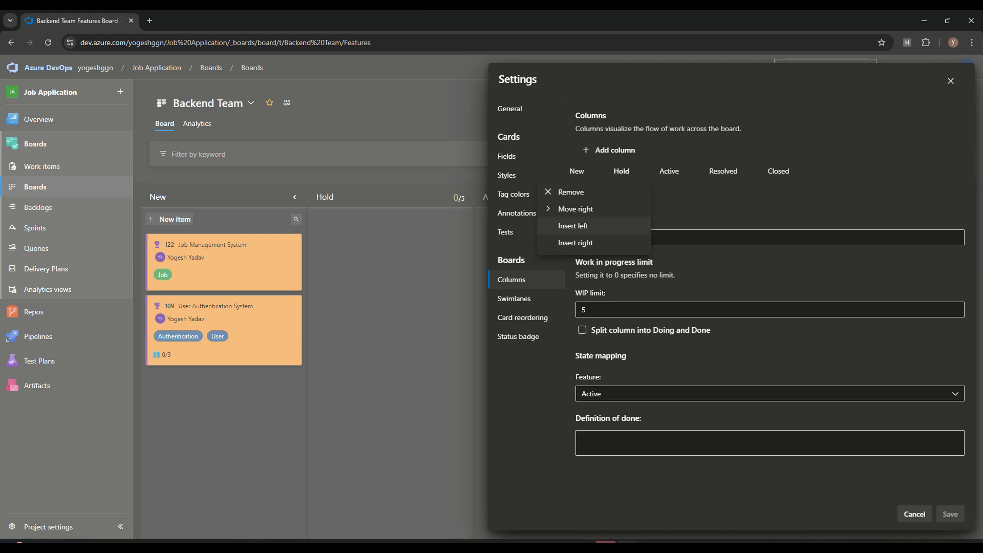
pyautogui.click(569, 192)
pyautogui.click(677, 170)
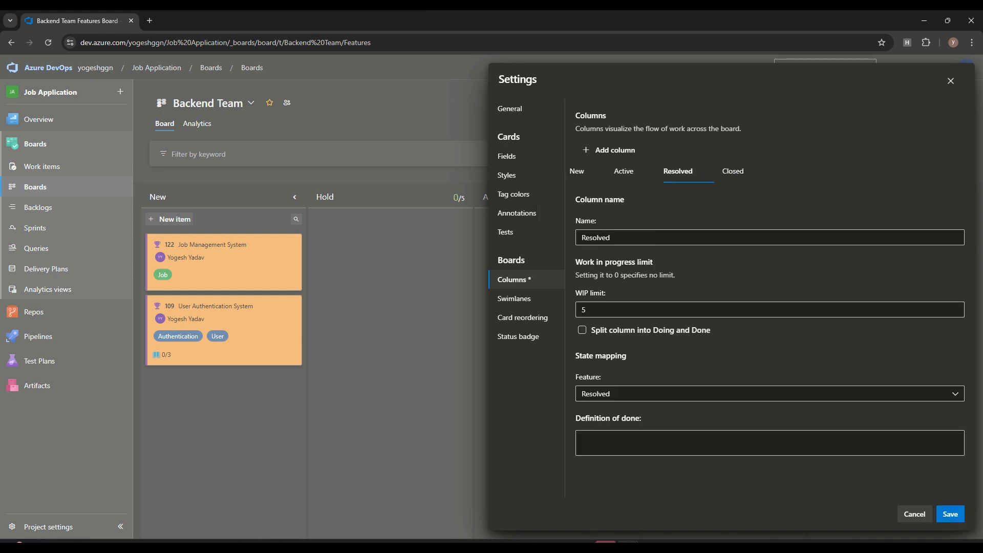
pyautogui.click(582, 331)
pyautogui.click(949, 513)
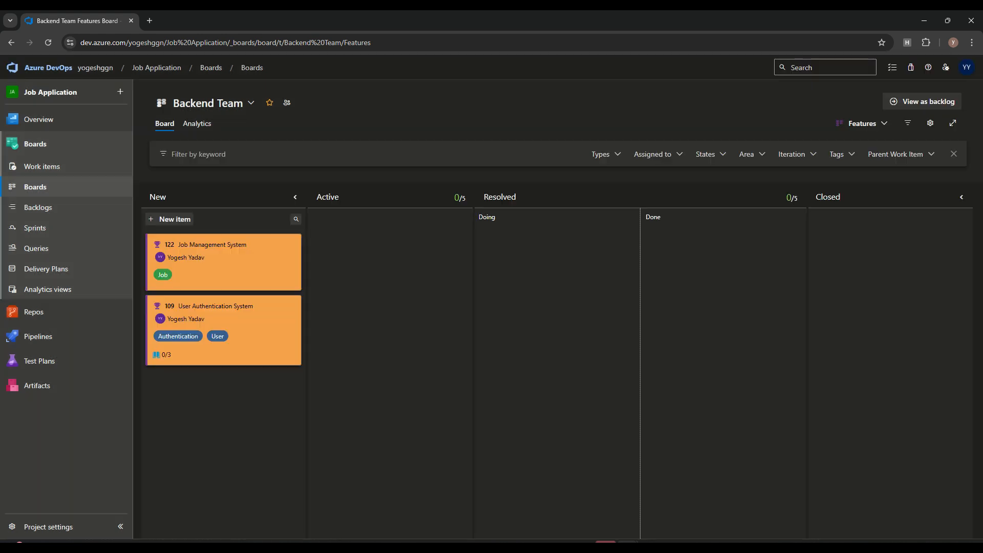
# Move User Authentication System to Resolved's Doing and Job Management System to its Done, and return both features to New.
pyautogui.moveTo(225, 327); pyautogui.dragTo(548, 266)
pyautogui.moveTo(225, 256); pyautogui.dragTo(722, 256)
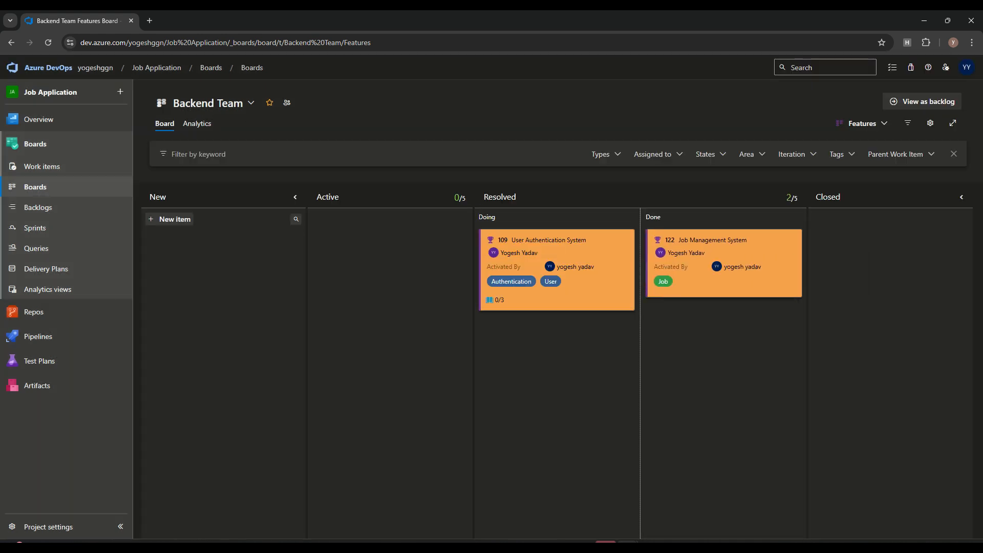
pyautogui.moveTo(555, 269); pyautogui.dragTo(224, 272)
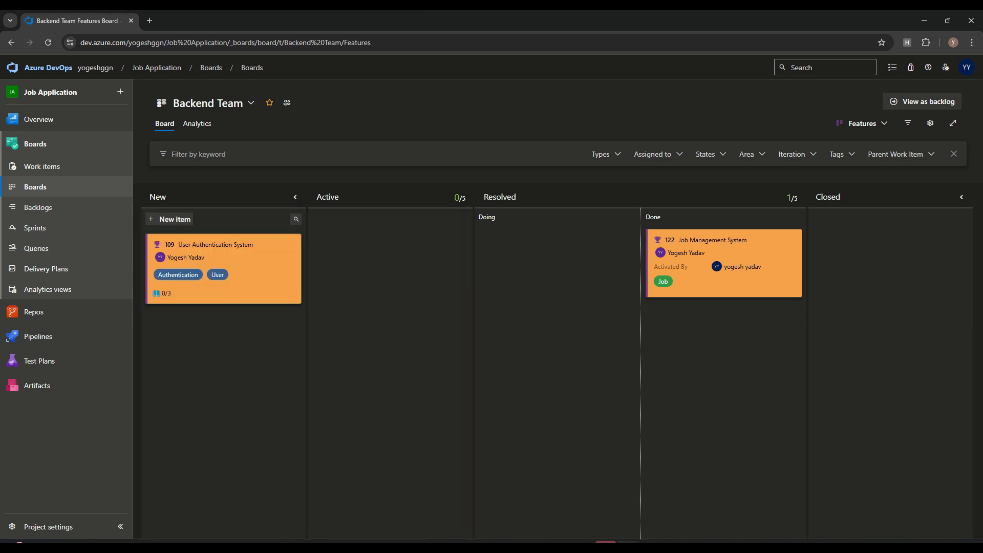
pyautogui.moveTo(722, 256); pyautogui.dragTo(223, 336)
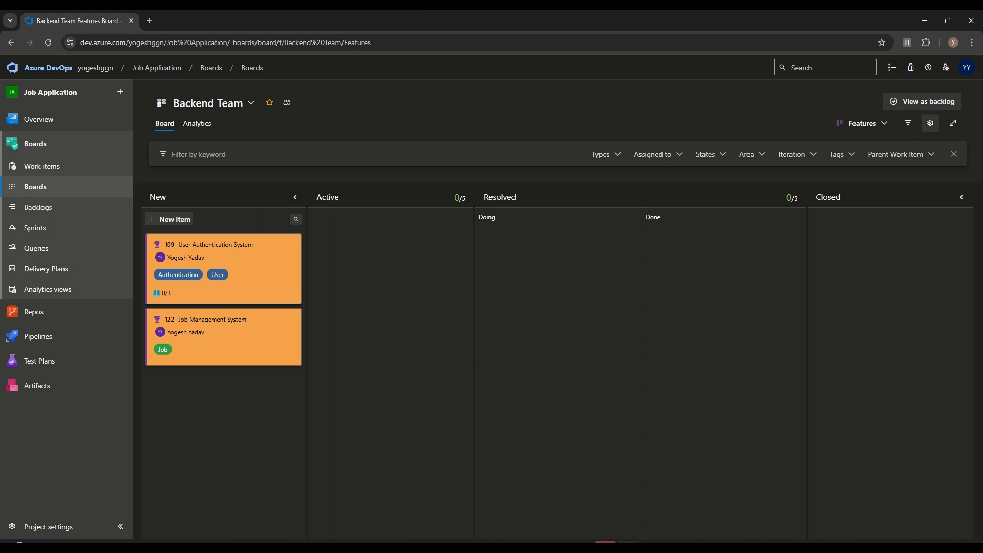
# Review the board's column settings and close them without saving.
pyautogui.click(930, 123)
pyautogui.click(503, 280)
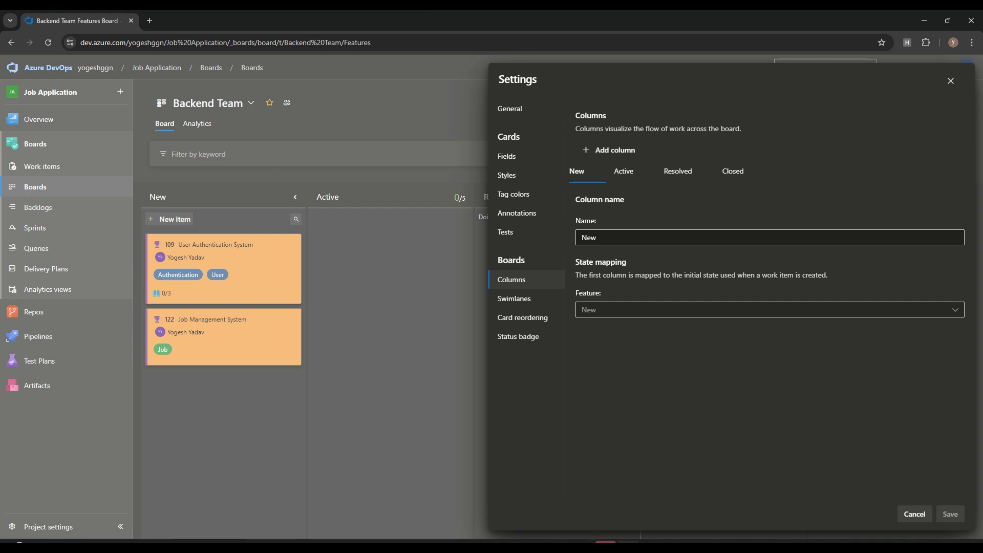
pyautogui.click(914, 514)
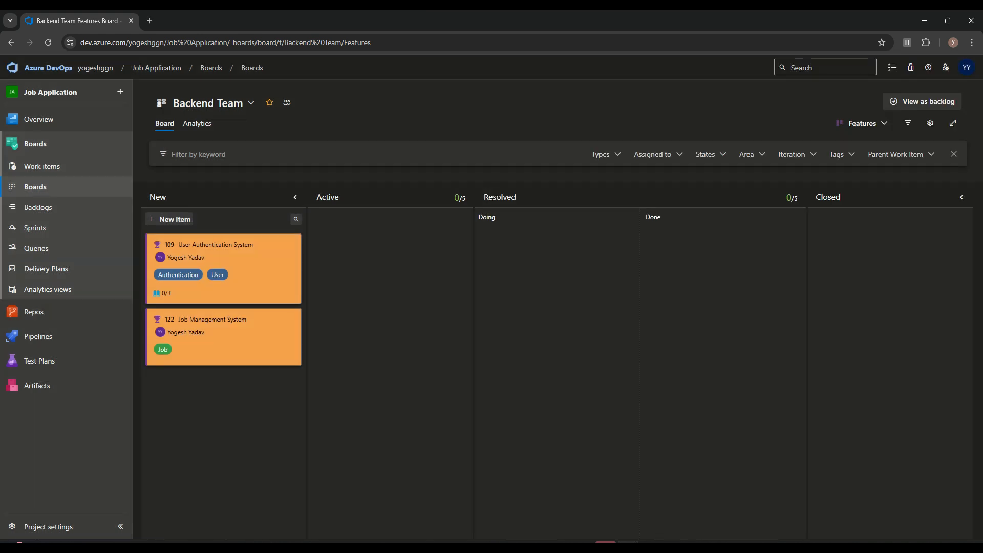
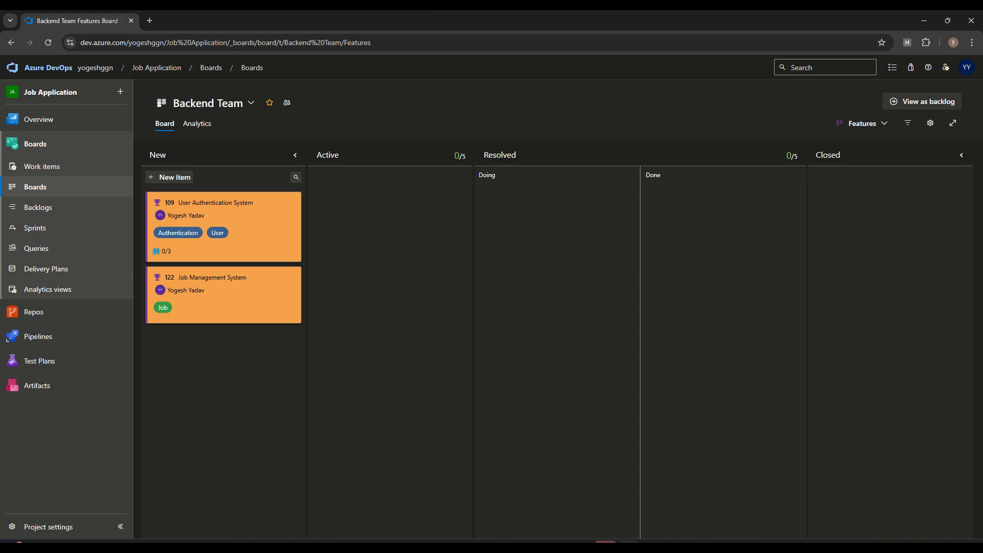
# Add a swimlane named Producation to the board and give it a green colour.
pyautogui.click(930, 123)
pyautogui.click(514, 299)
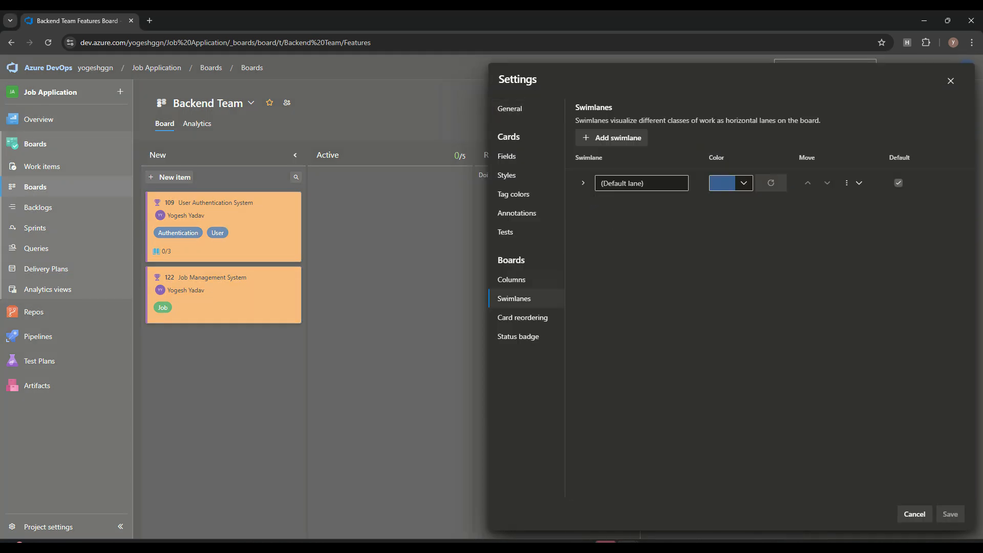
pyautogui.click(601, 183)
pyautogui.click(611, 138)
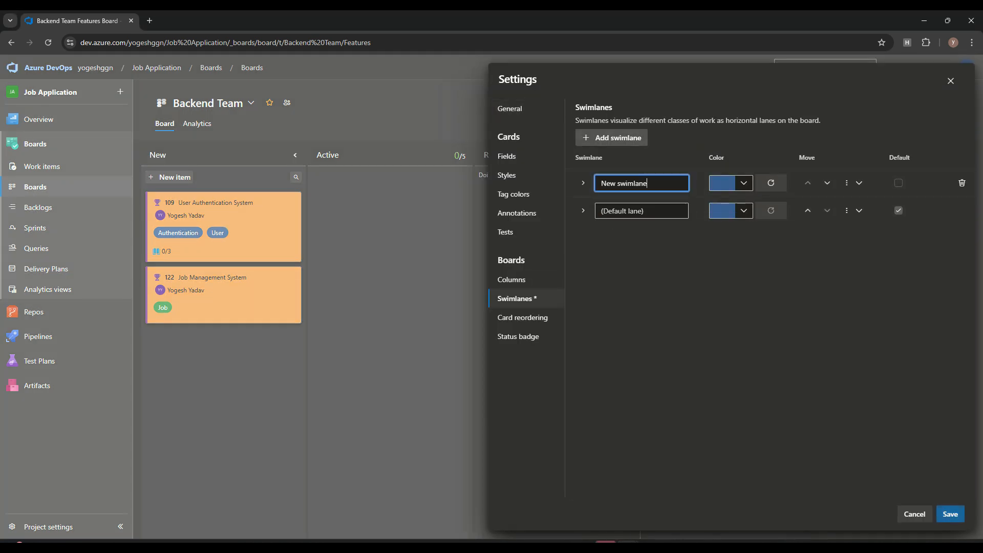
pyautogui.moveTo(649, 183); pyautogui.dragTo(599, 183)
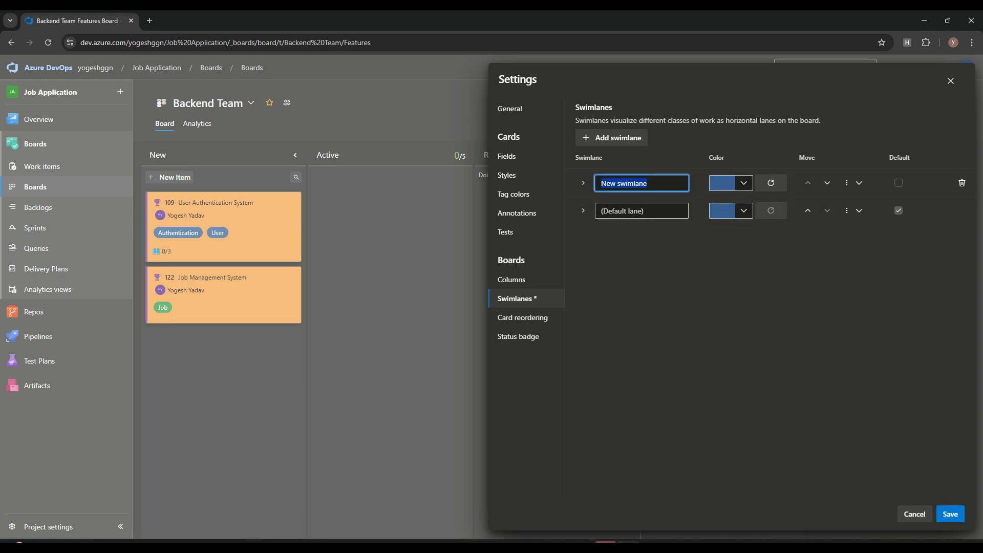
pyautogui.write('Producation')
pyautogui.click(743, 183)
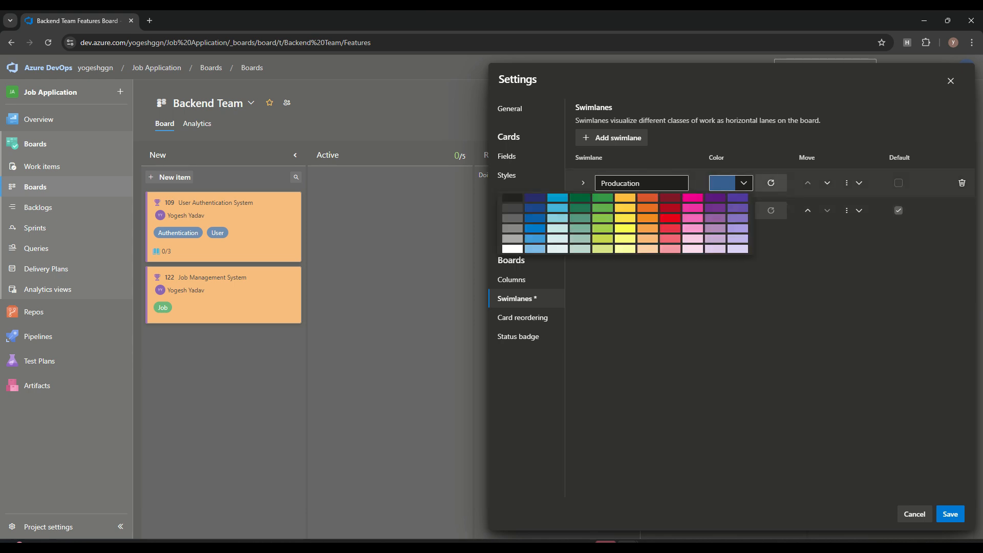
pyautogui.click(602, 198)
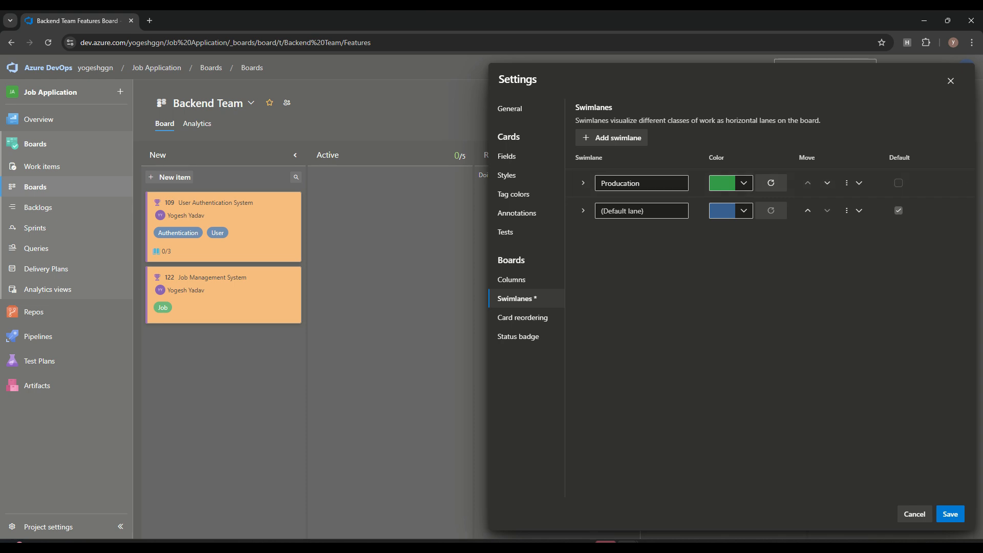
# Add the criterion Tags Contains User to the Producation swimlane and save the board settings.
pyautogui.click(583, 183)
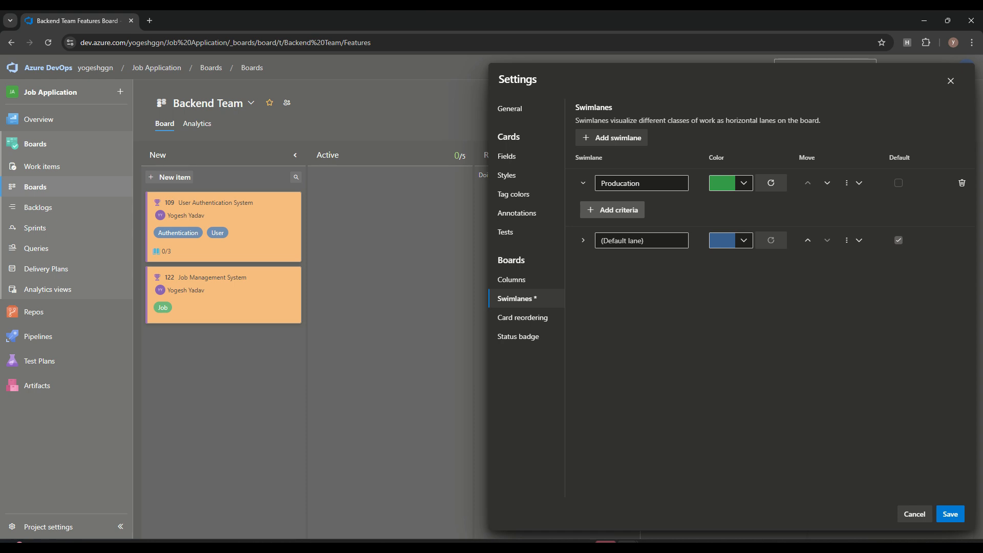
pyautogui.click(611, 209)
pyautogui.click(635, 235)
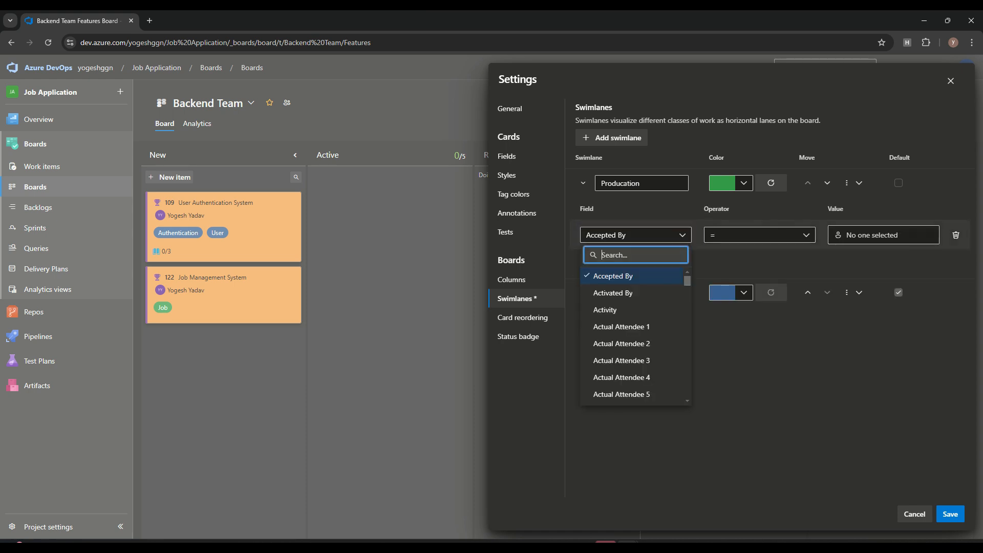
pyautogui.write('tag')
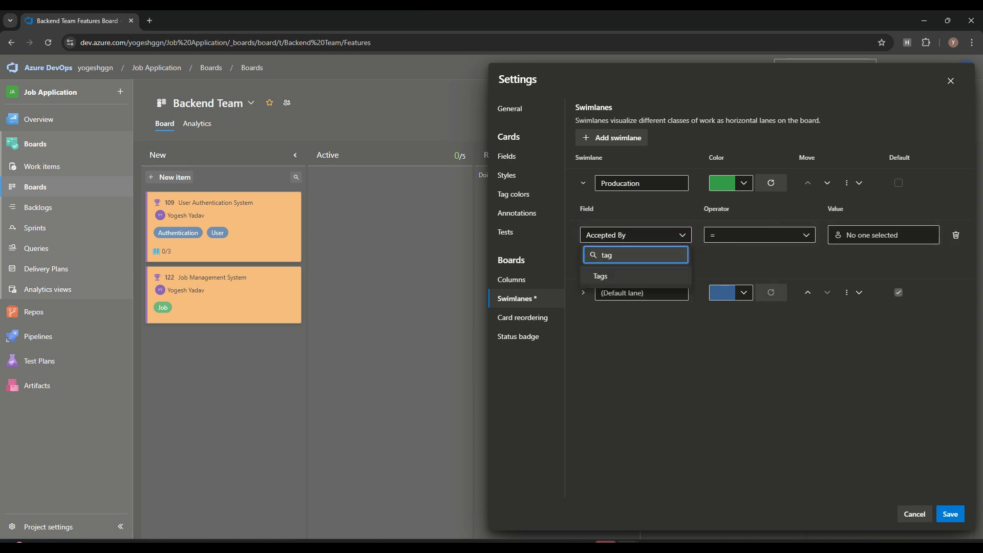
pyautogui.press('Return')
pyautogui.write('User')
pyautogui.click(770, 348)
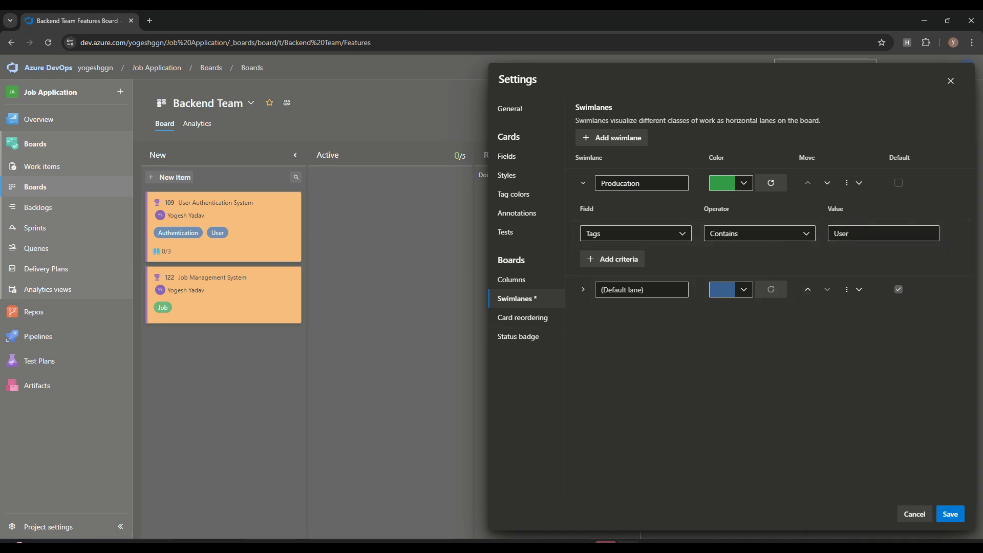
pyautogui.click(950, 513)
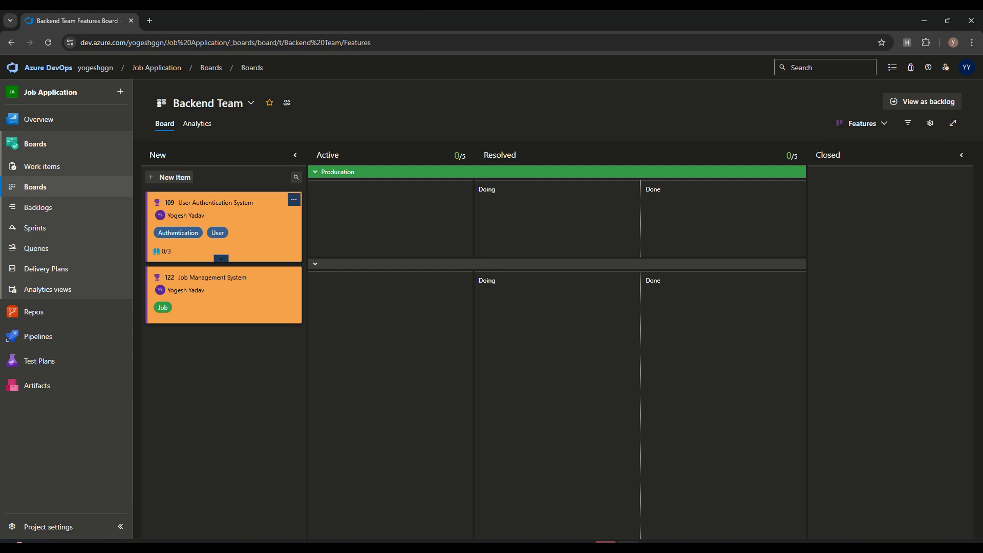
# Review the Producation swimlane's criterion, including its field, the available operators and the value.
pyautogui.click(930, 123)
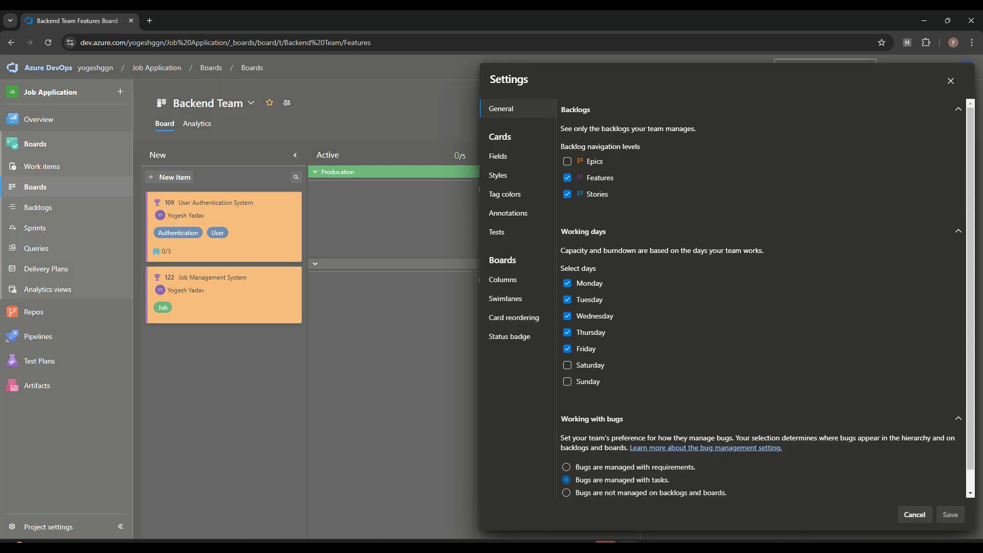
pyautogui.click(505, 299)
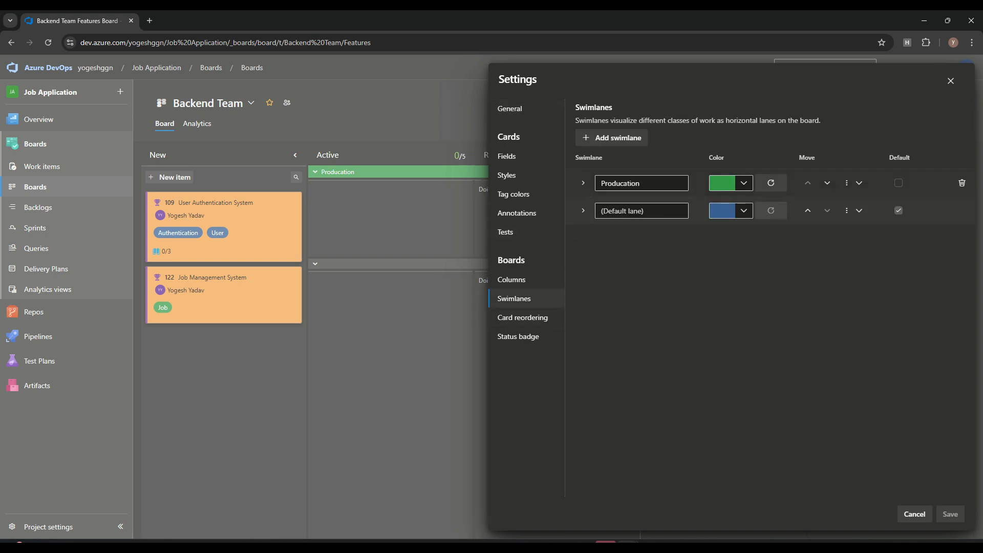
pyautogui.click(583, 183)
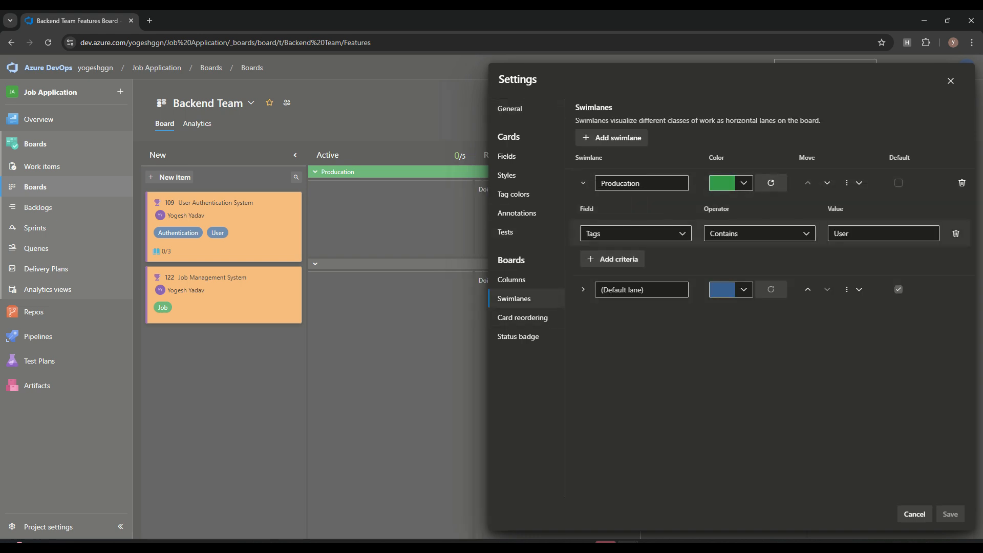
pyautogui.click(759, 233)
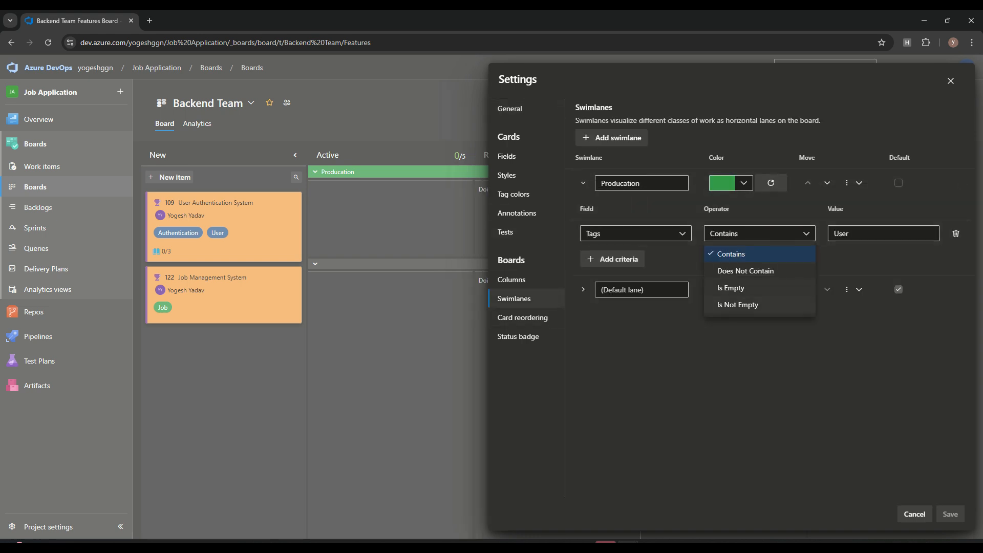
pyautogui.press('Escape')
pyautogui.press('Tab')
pyautogui.click(883, 233)
pyautogui.click(635, 234)
pyautogui.click(699, 297)
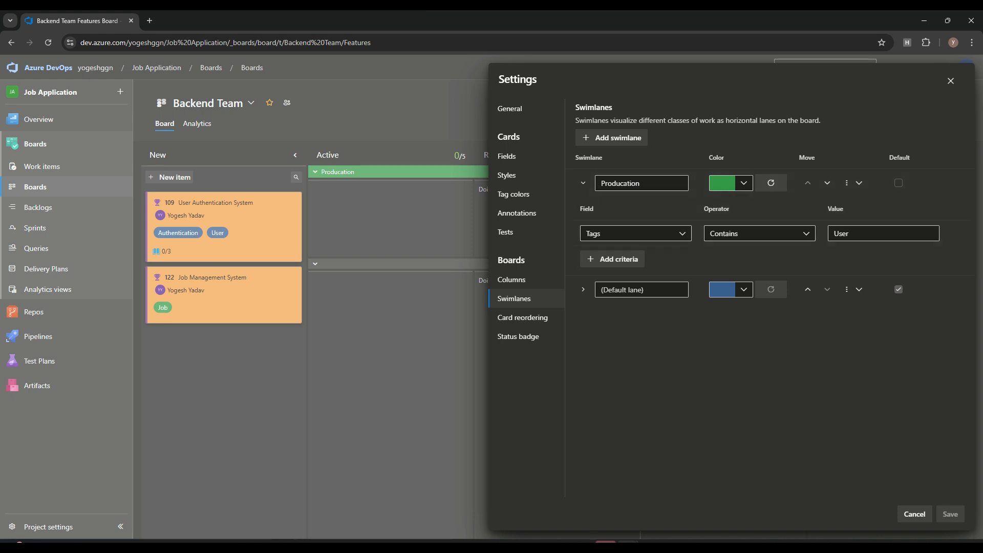
# Set the value of the Producation swimlane's Tags criterion to Job.
pyautogui.click(635, 233)
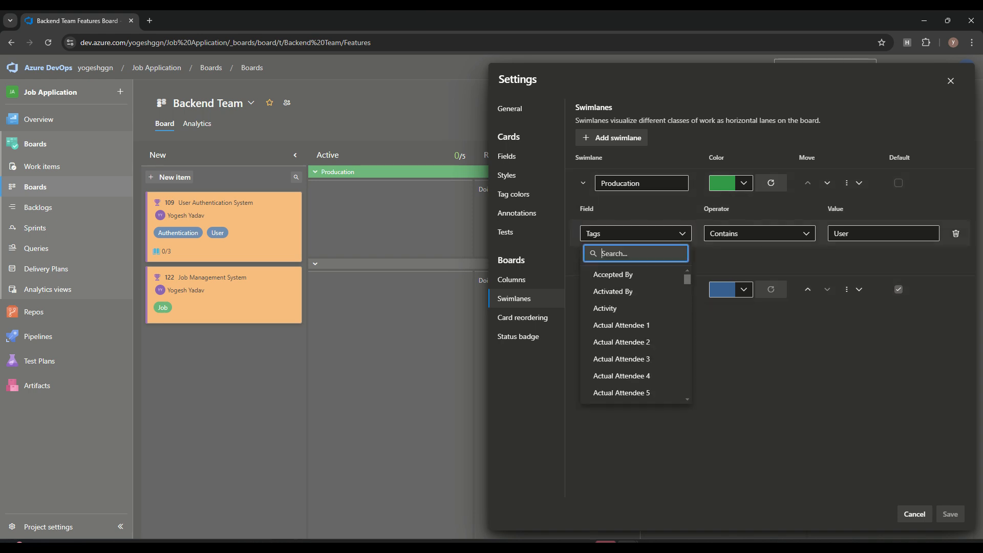
pyautogui.click(737, 263)
pyautogui.click(759, 233)
pyautogui.click(759, 234)
pyautogui.click(865, 233)
pyautogui.doubleClick(865, 233)
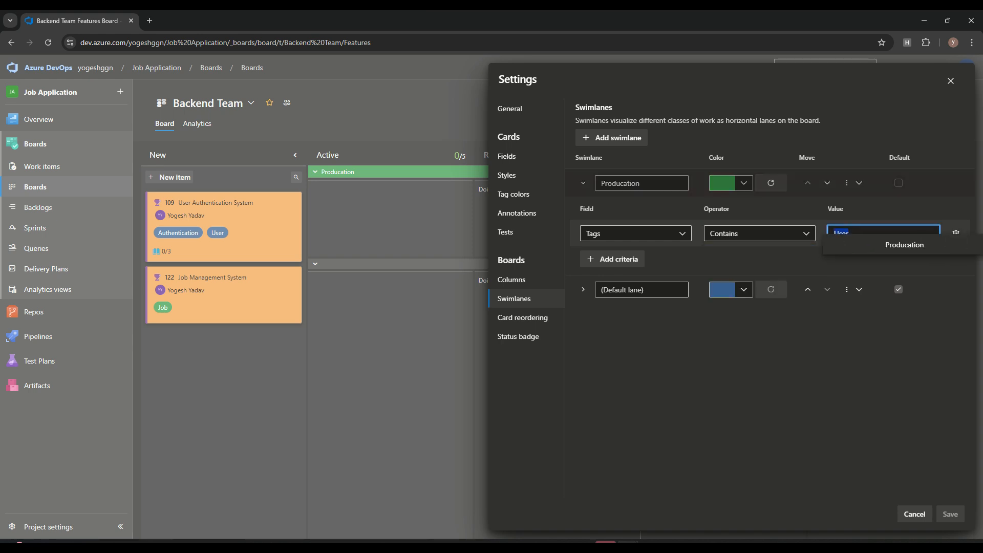
pyautogui.write('Job')
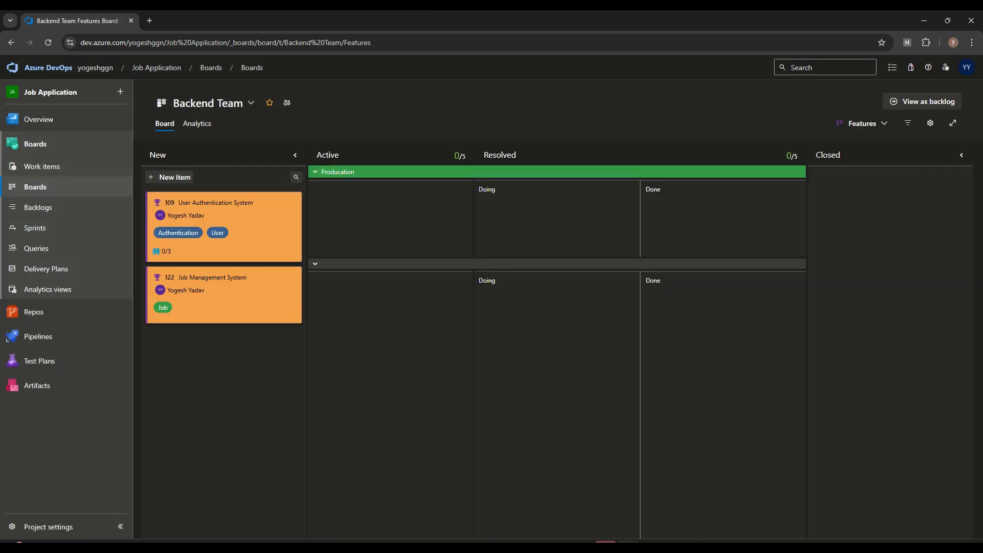
# Move the Job Management System feature into the Active column's Producation lane and return it to New.
pyautogui.moveTo(223, 295); pyautogui.dragTo(368, 216)
pyautogui.moveTo(224, 291); pyautogui.dragTo(388, 213)
pyautogui.moveTo(388, 210); pyautogui.dragTo(224, 294)
# Remove the Producation swimlane in the board's swimlane settings.
pyautogui.click(930, 123)
pyautogui.click(505, 299)
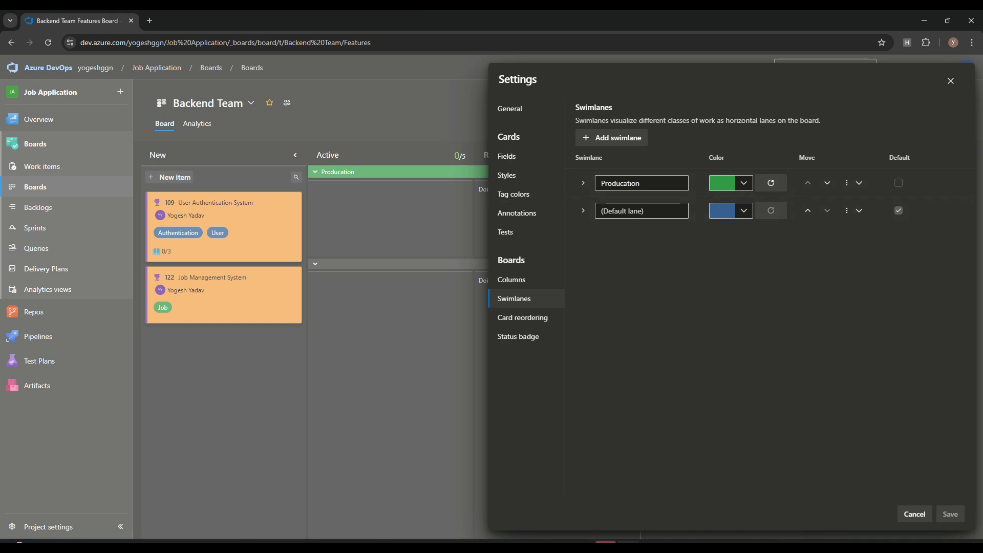
pyautogui.click(961, 182)
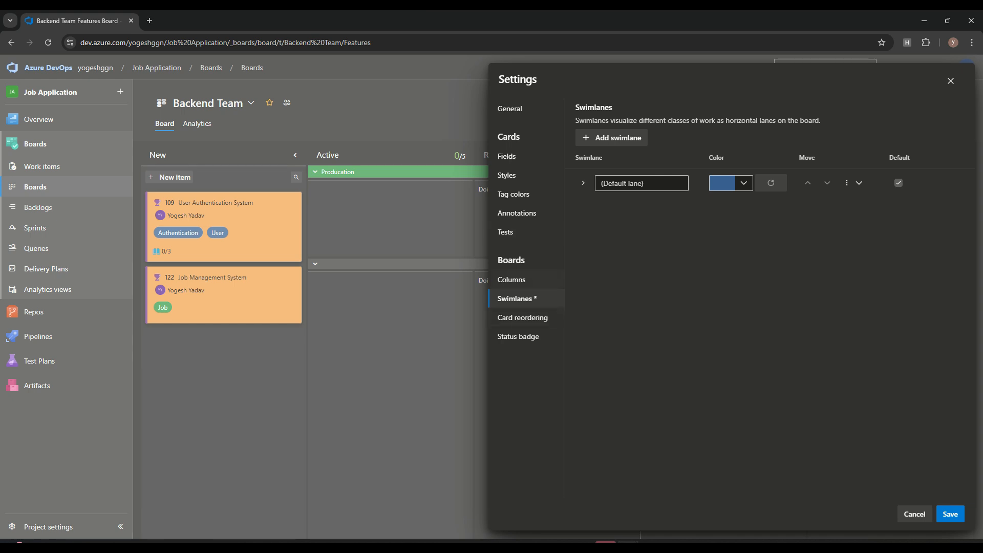
# Turn off the Doing and Done split for the Resolved column and save the board settings.
pyautogui.click(512, 280)
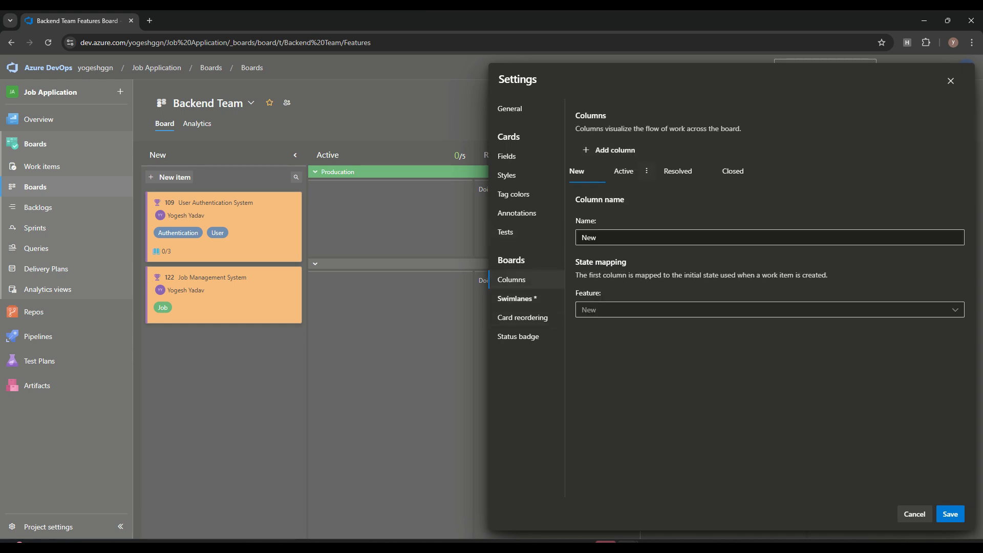
pyautogui.click(677, 171)
pyautogui.click(582, 330)
pyautogui.click(950, 513)
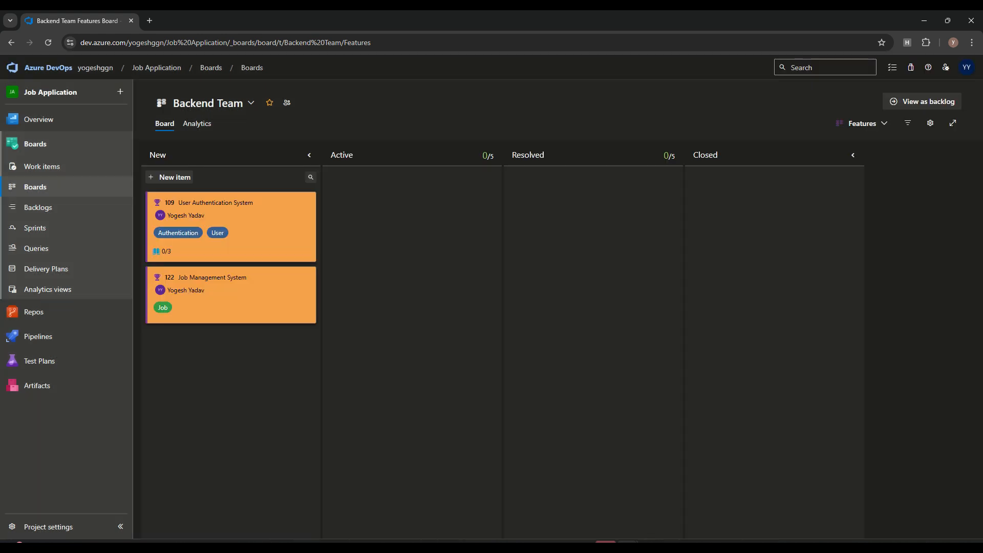
# Review the board's card reordering options and status badge settings.
pyautogui.click(930, 123)
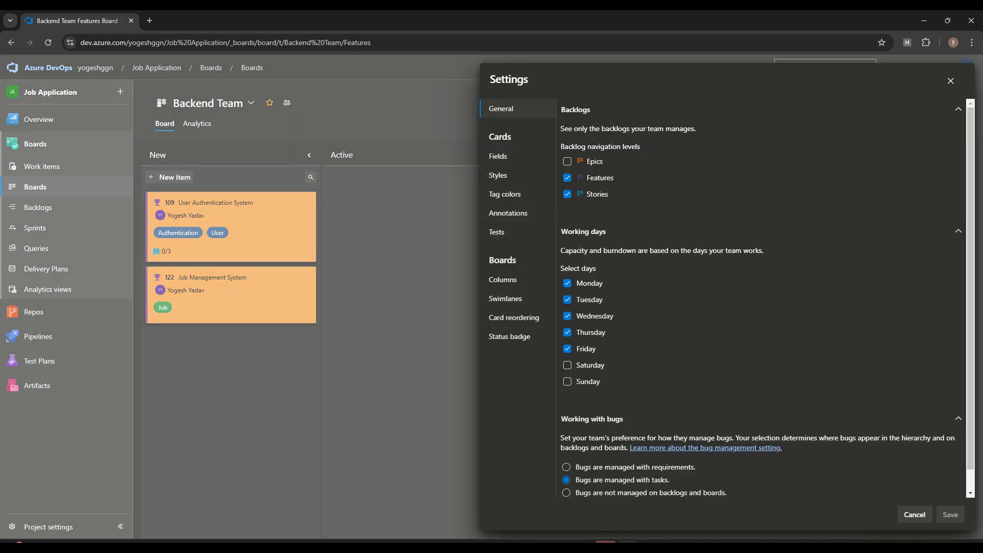
pyautogui.click(513, 317)
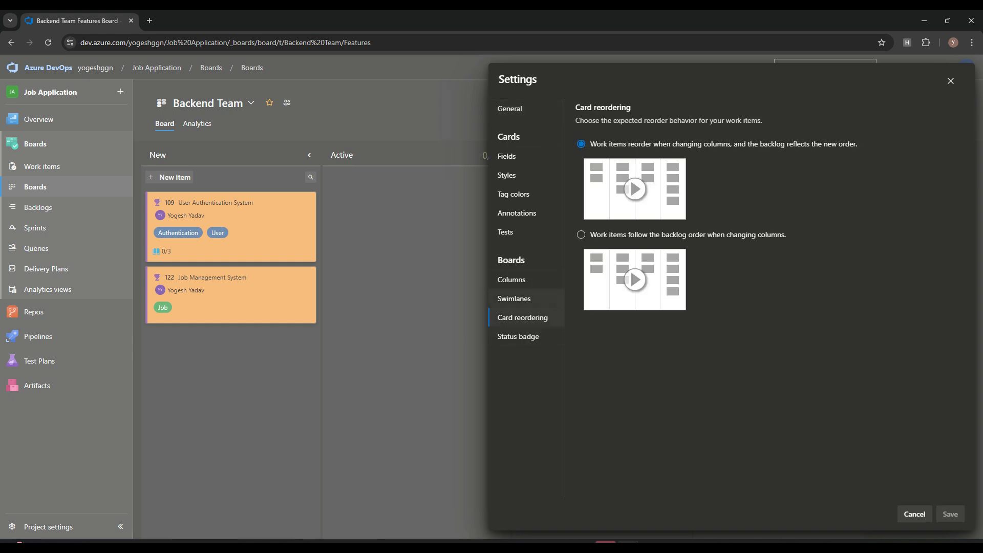
pyautogui.click(518, 336)
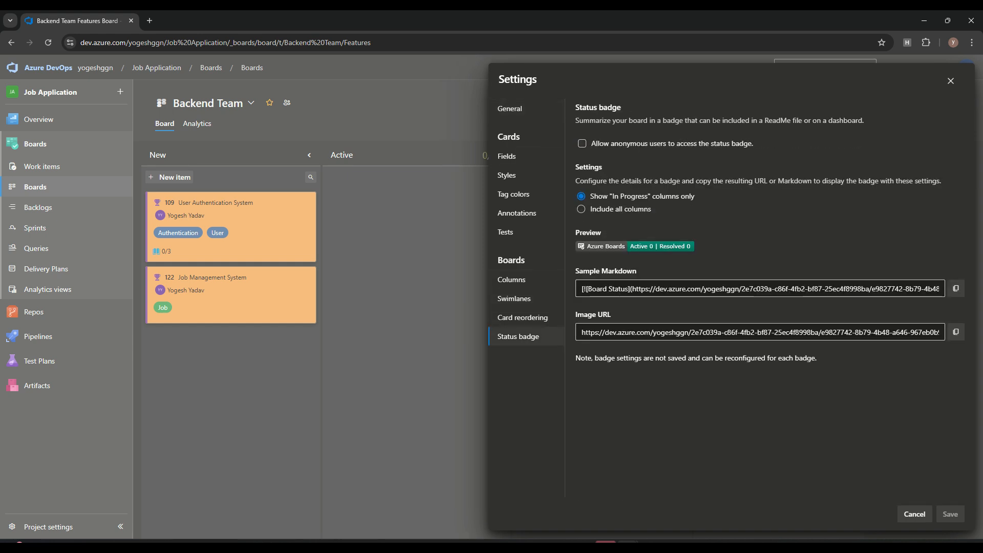
# Review the board's swimlane and card field settings, then close the settings.
pyautogui.click(514, 299)
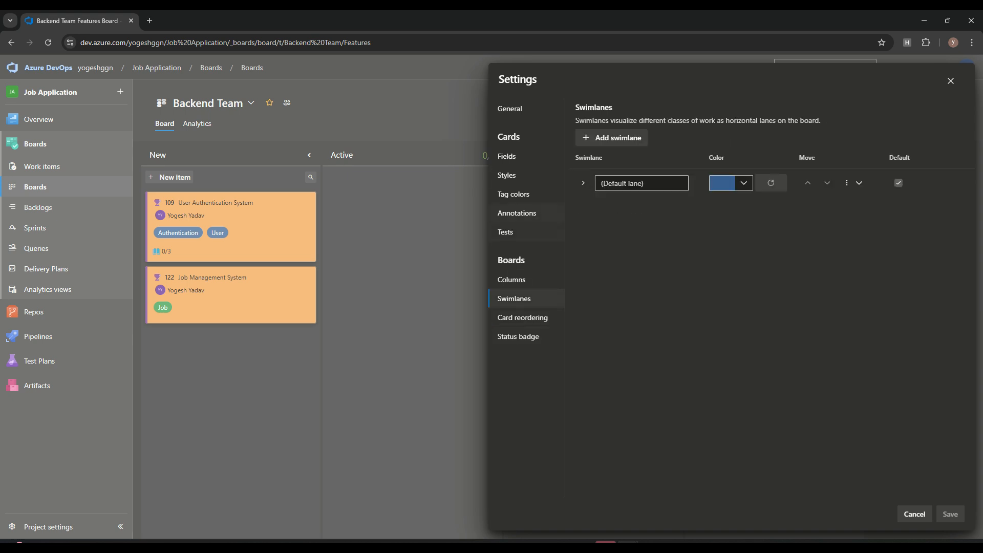
pyautogui.click(507, 156)
pyautogui.click(460, 156)
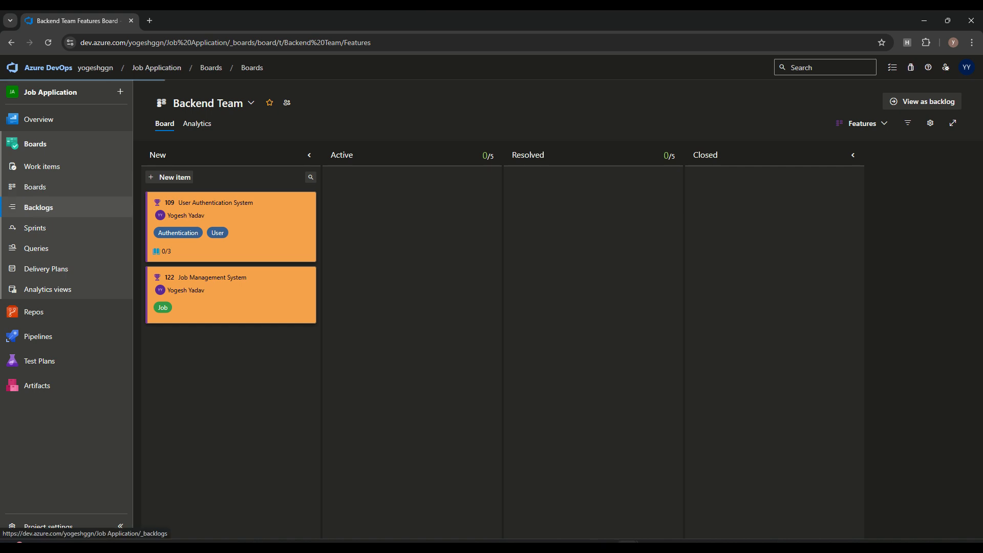
# Open the Backend Team's Stories backlog and show the Mapping side pane.
pyautogui.click(38, 207)
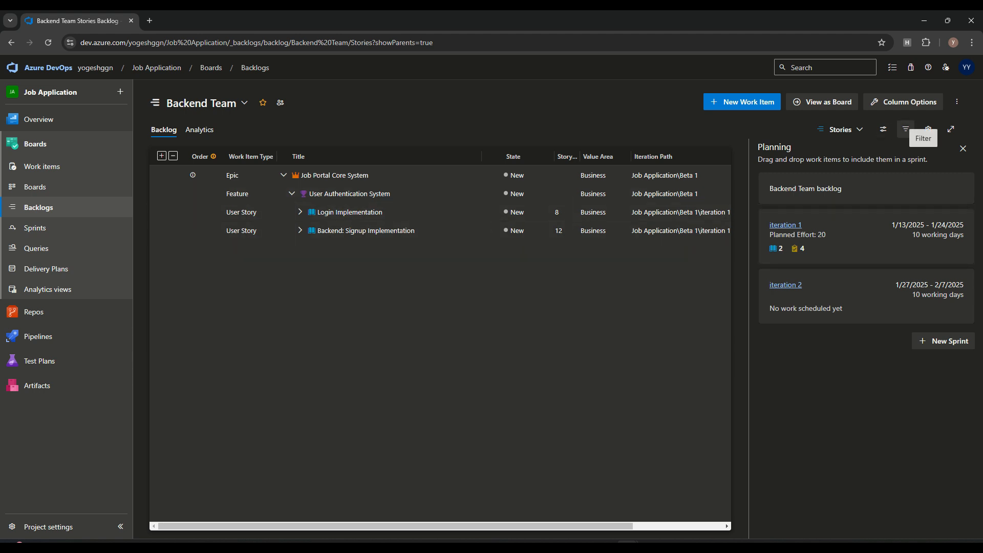
pyautogui.click(882, 129)
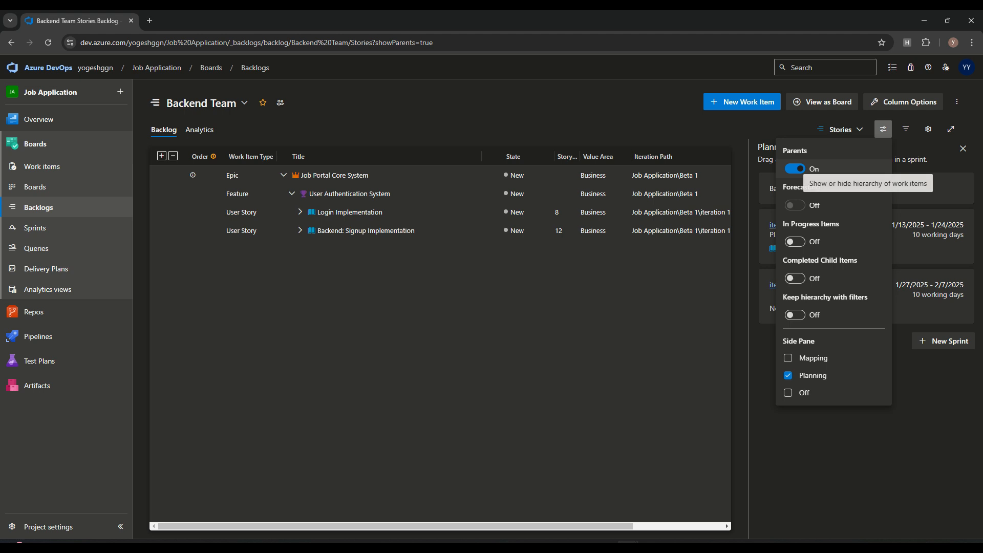
pyautogui.click(813, 358)
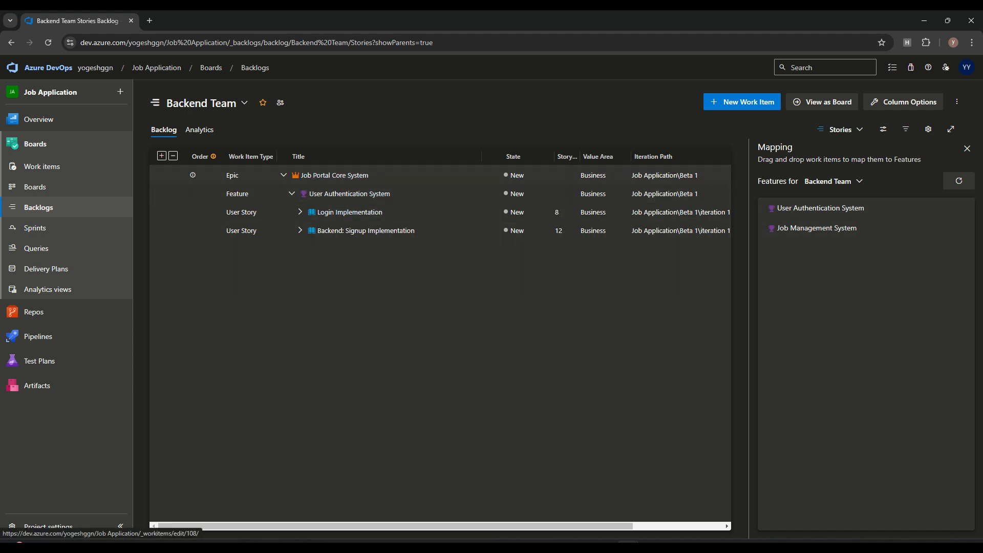
# Turn the backlog's Parents view option off and back on.
pyautogui.click(883, 129)
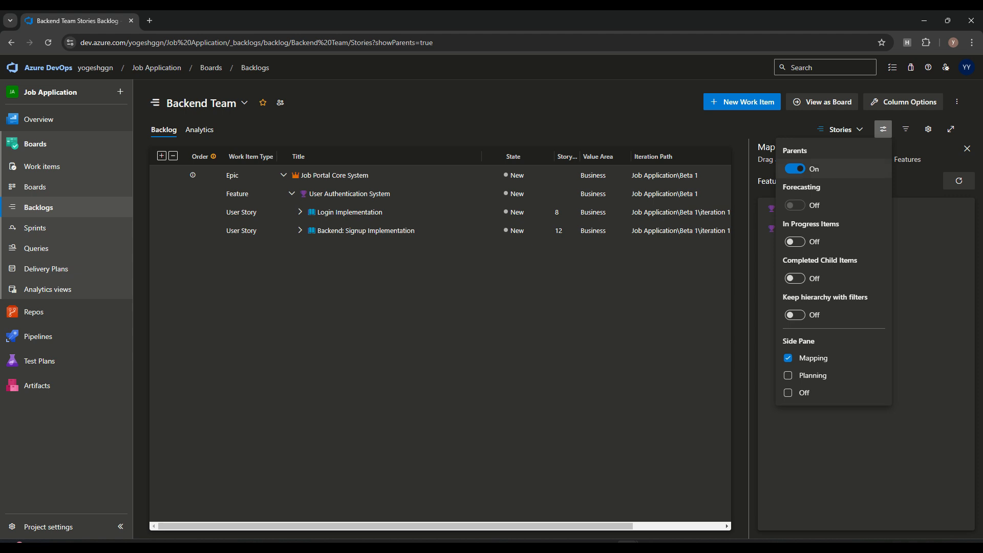
pyautogui.click(794, 169)
pyautogui.click(794, 168)
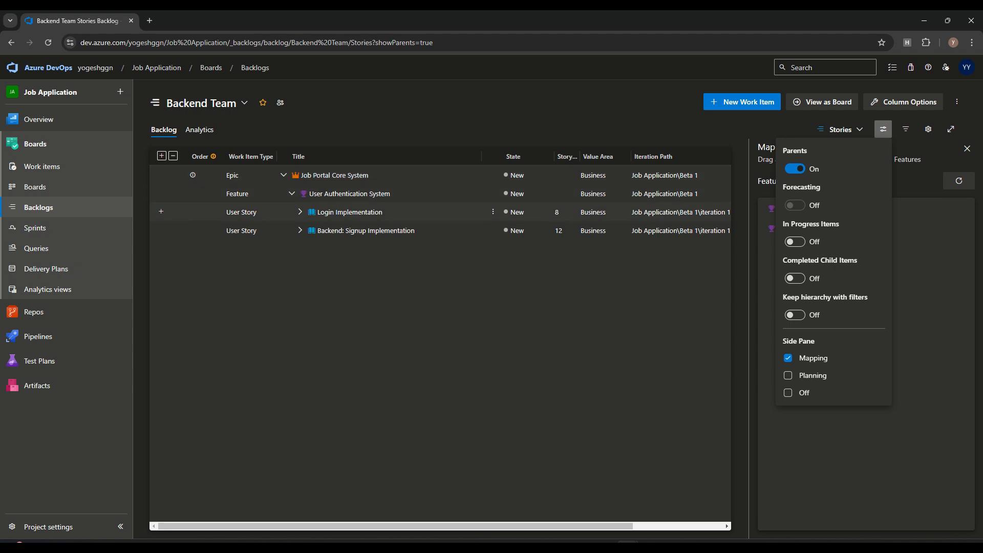
pyautogui.press('Escape')
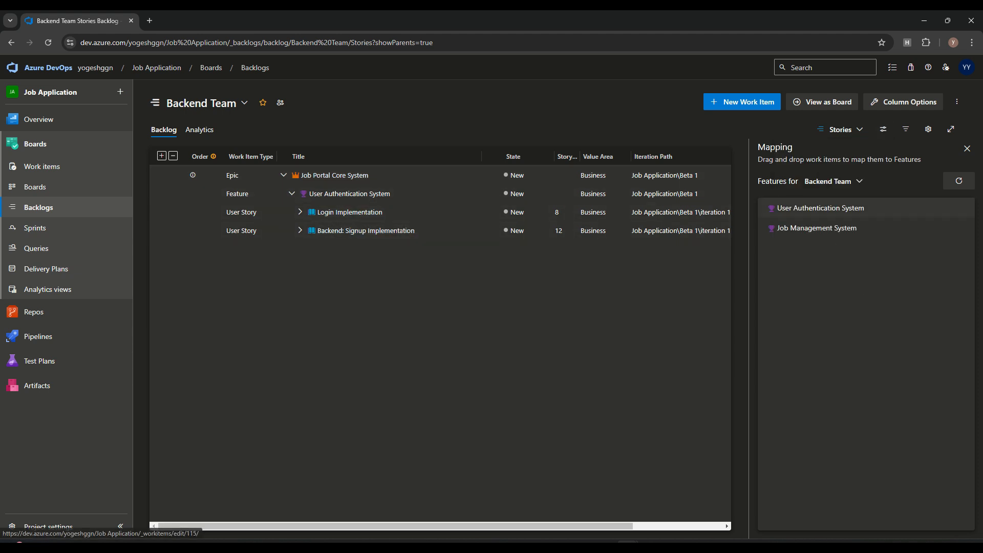
# Check which teams' features can be mapped and switch the backlog's side pane back to Planning.
pyautogui.click(833, 181)
pyautogui.click(844, 205)
pyautogui.click(833, 181)
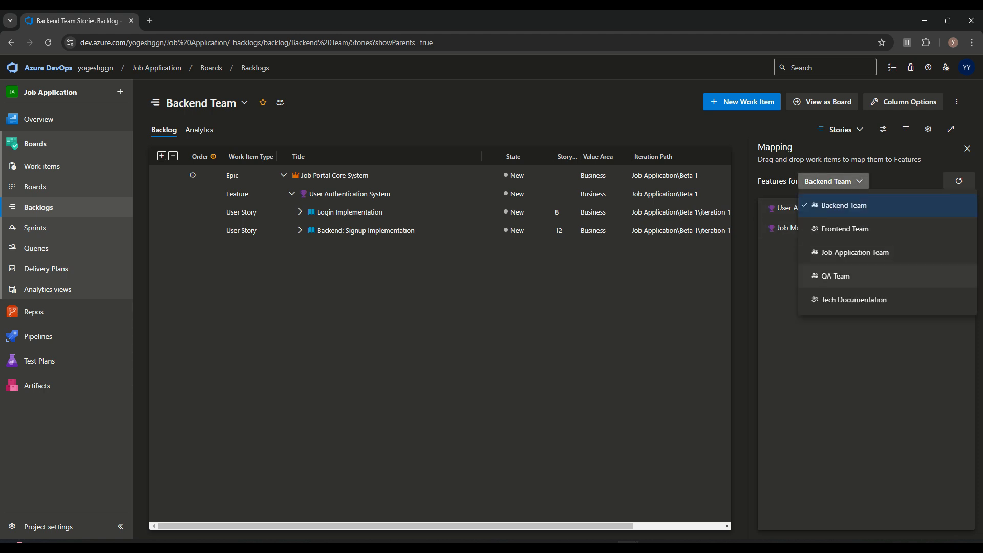
pyautogui.click(833, 181)
pyautogui.click(832, 181)
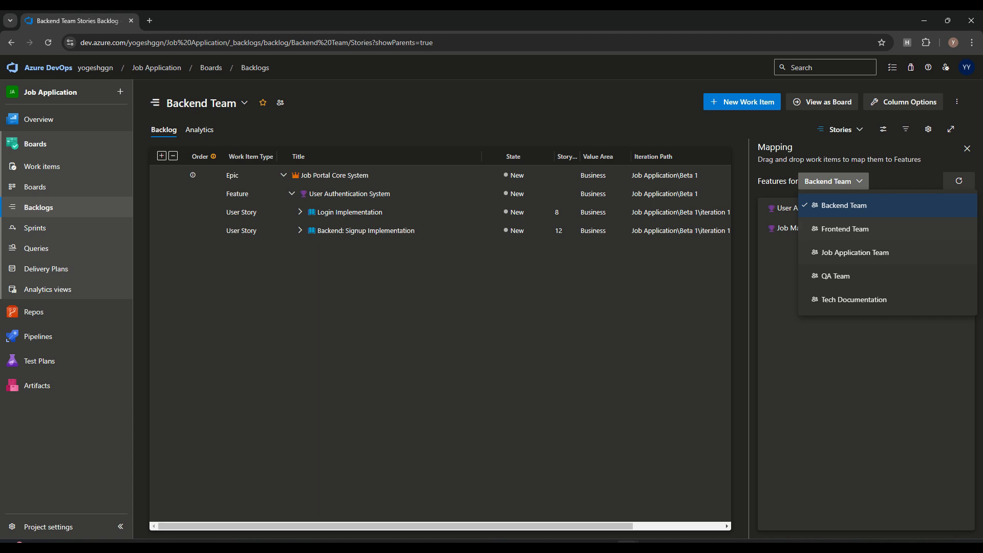
pyautogui.click(882, 129)
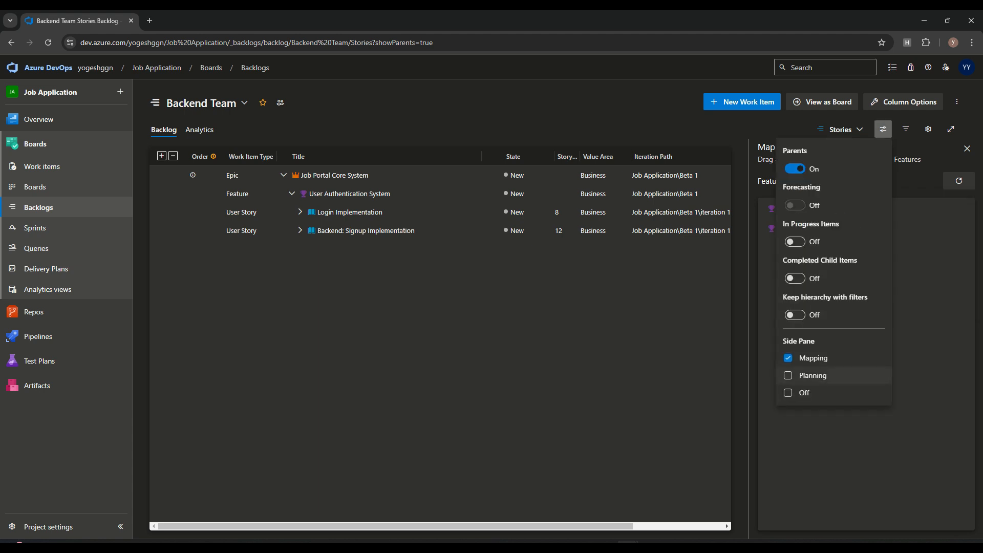
pyautogui.click(813, 375)
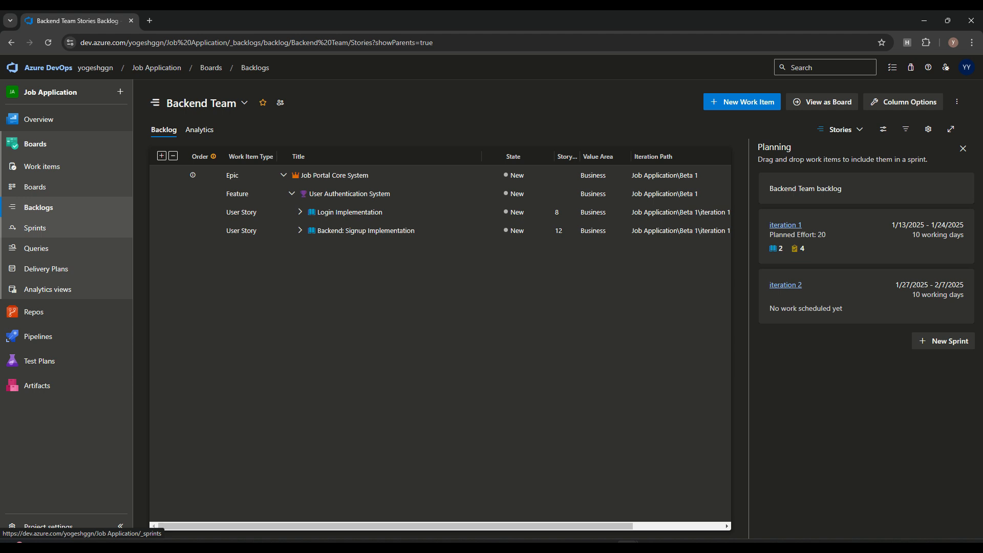
# Open the Backend Team's iteration 1 sprint backlog and examine its Planning and Work details side panes.
pyautogui.click(34, 227)
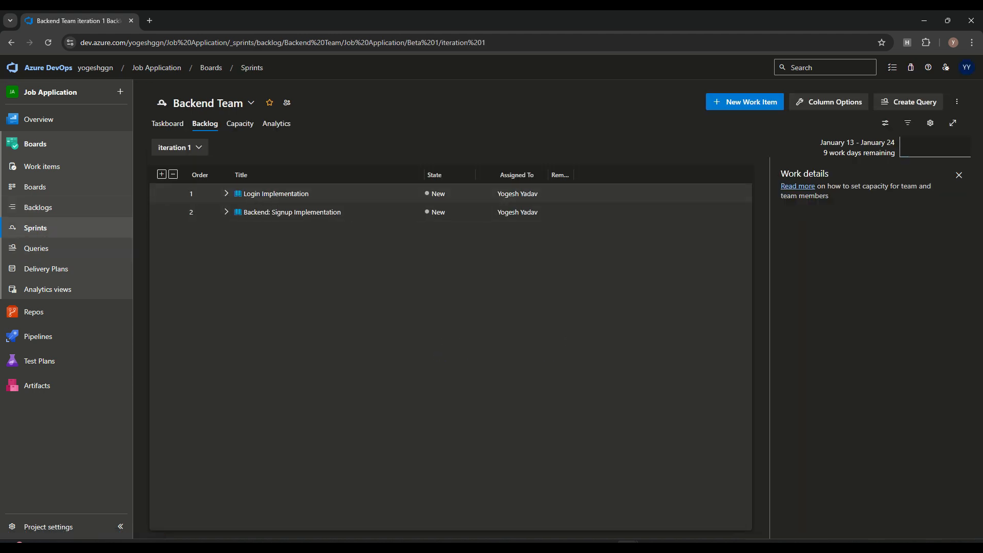
pyautogui.click(885, 123)
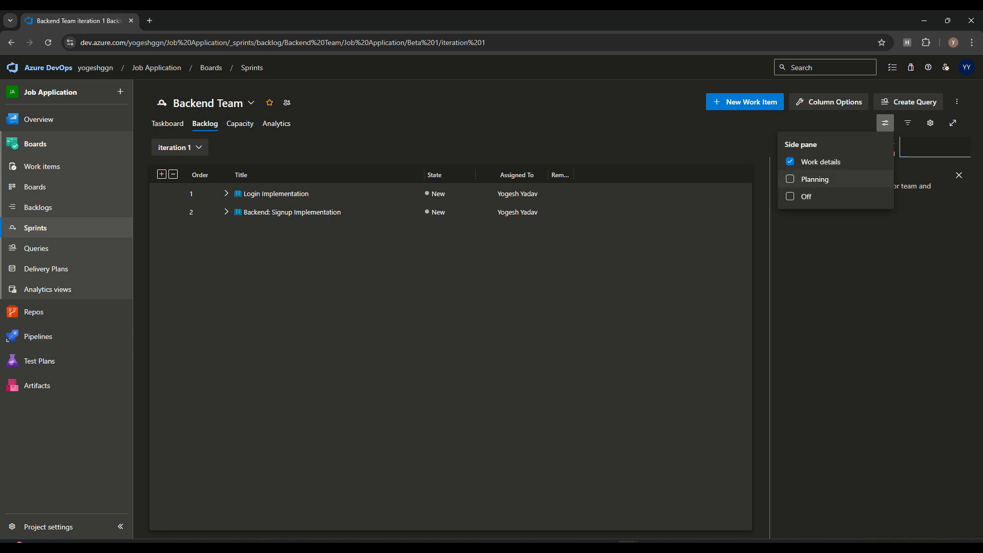
pyautogui.click(812, 178)
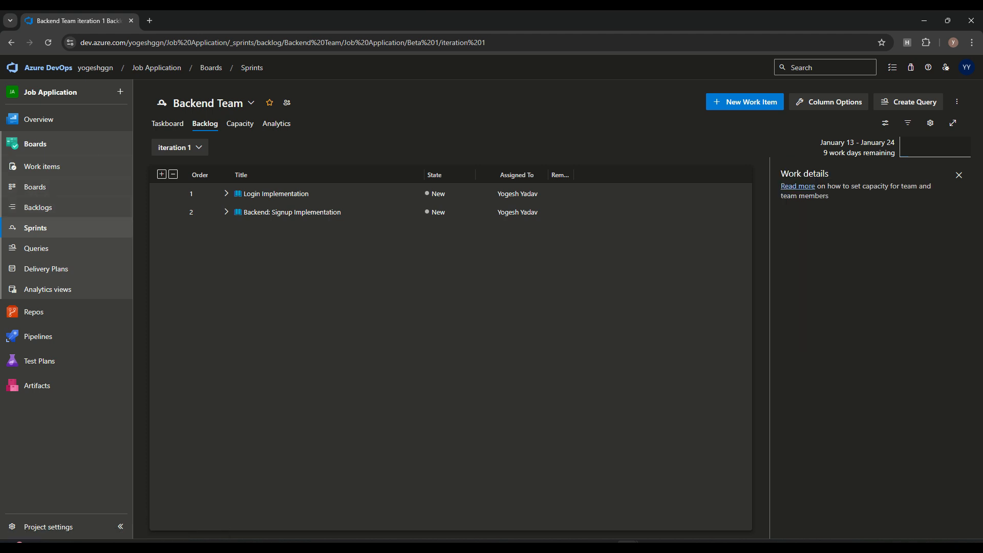
pyautogui.moveTo(780, 174); pyautogui.dragTo(829, 174)
pyautogui.click(849, 226)
# Review the capacity, analytics, backlog and taskboard views of the Backend Team's iteration 1 sprint.
pyautogui.click(239, 124)
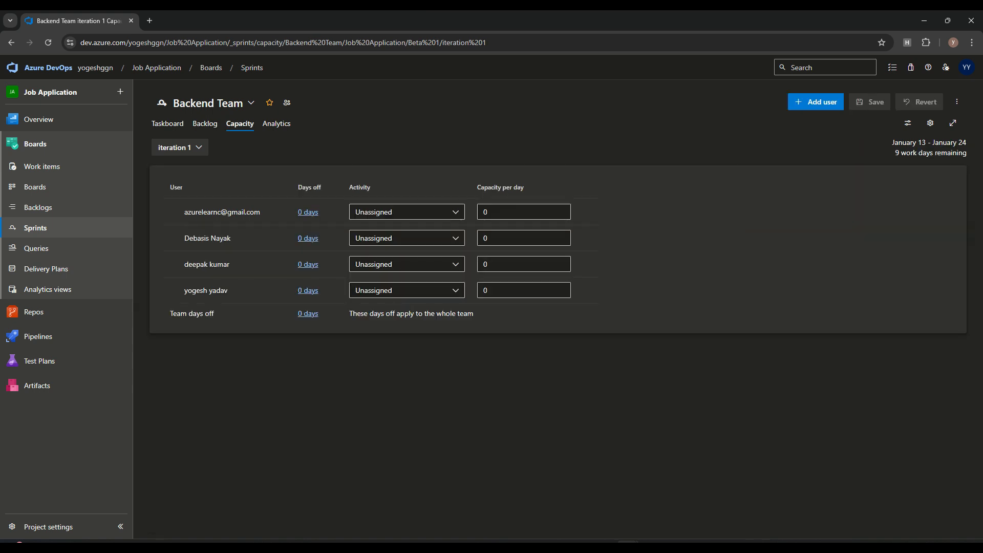
pyautogui.click(277, 123)
pyautogui.click(240, 124)
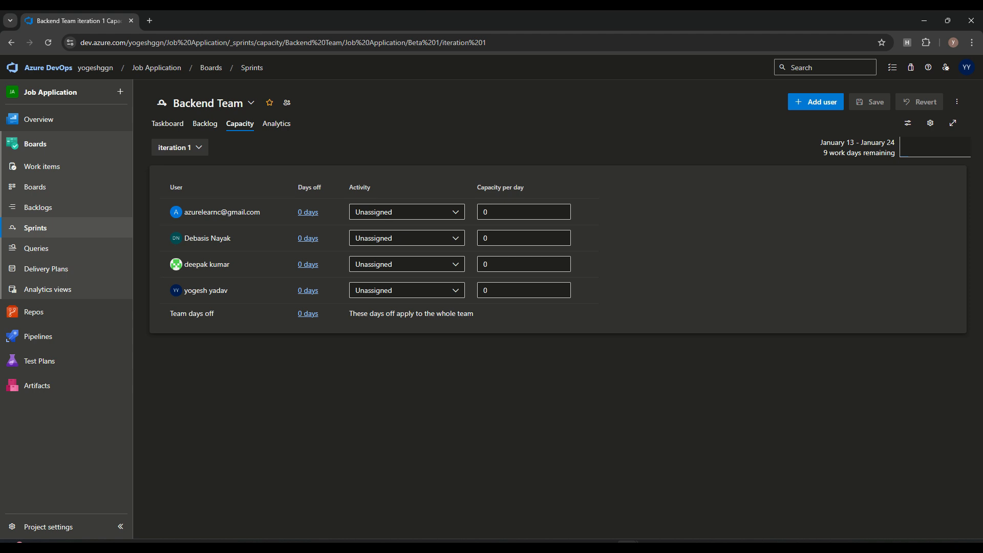
pyautogui.click(205, 124)
pyautogui.click(167, 124)
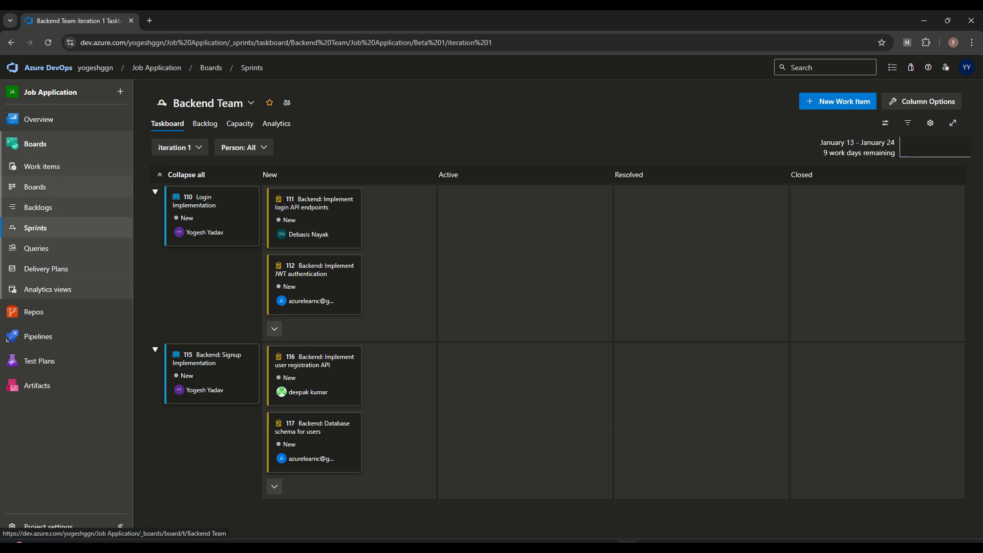
# View the Job Application project's recently updated work items.
pyautogui.click(42, 166)
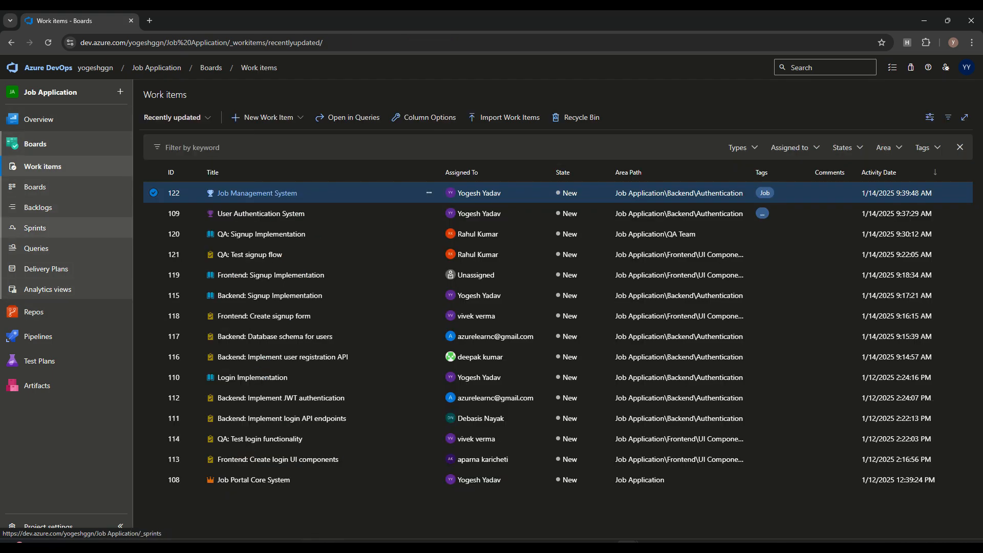
pyautogui.moveTo(38, 336)
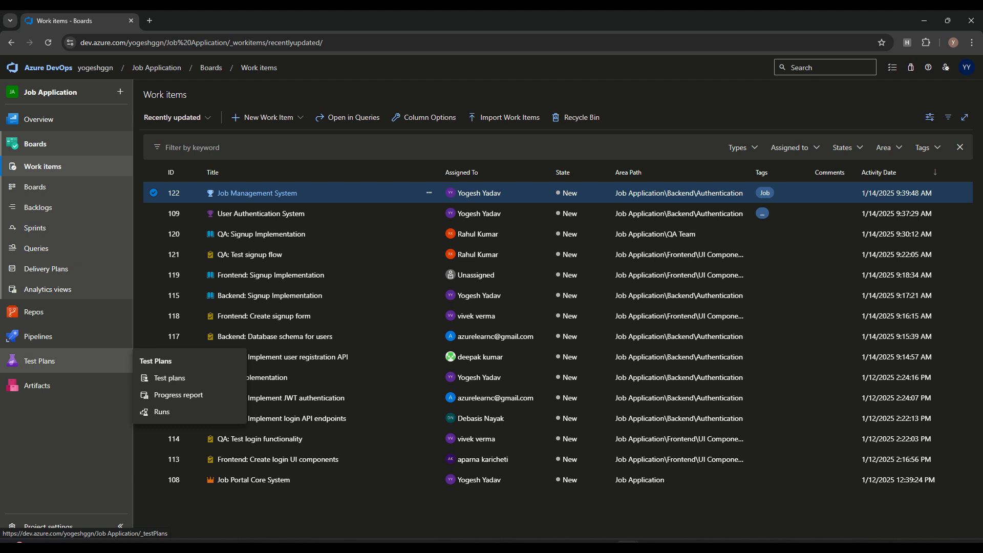